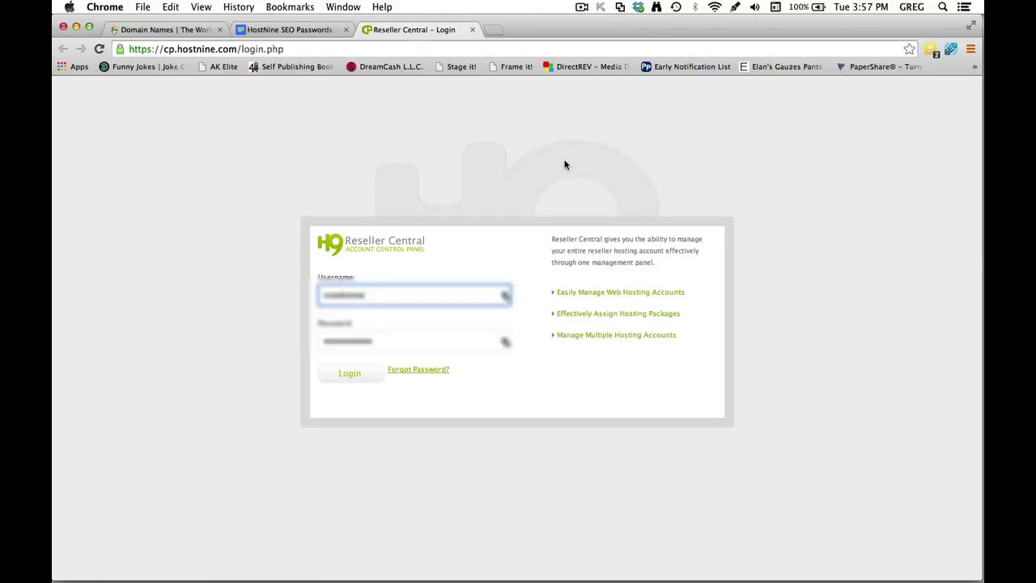
Switch from the Reseller Central login page to the GoDaddy Domain Names page.
{"action": "left_click", "coordinate": [174, 31]}
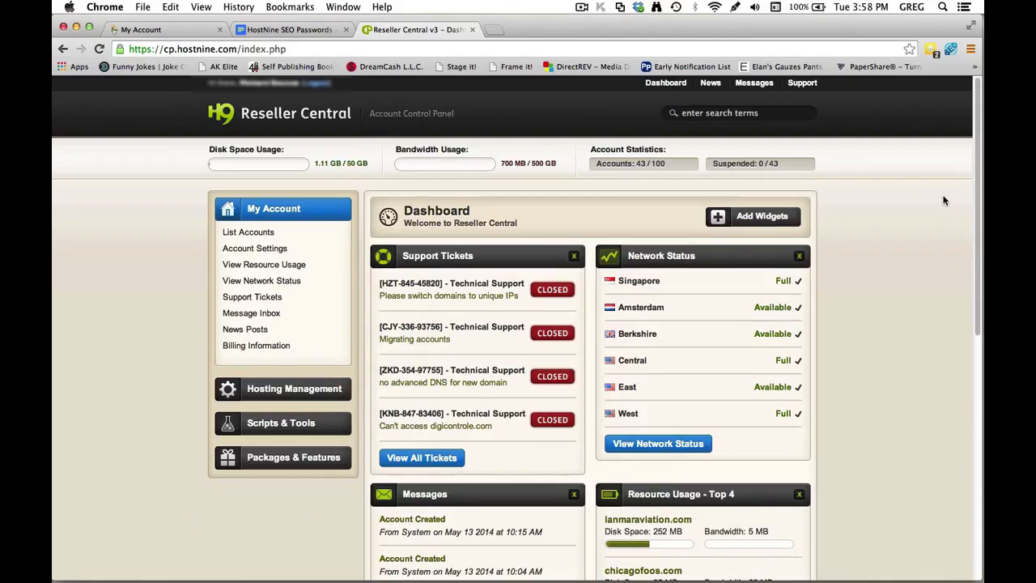
Bring the signed-in GoDaddy My Account page to the front.
{"action": "left_click", "coordinate": [185, 31]}
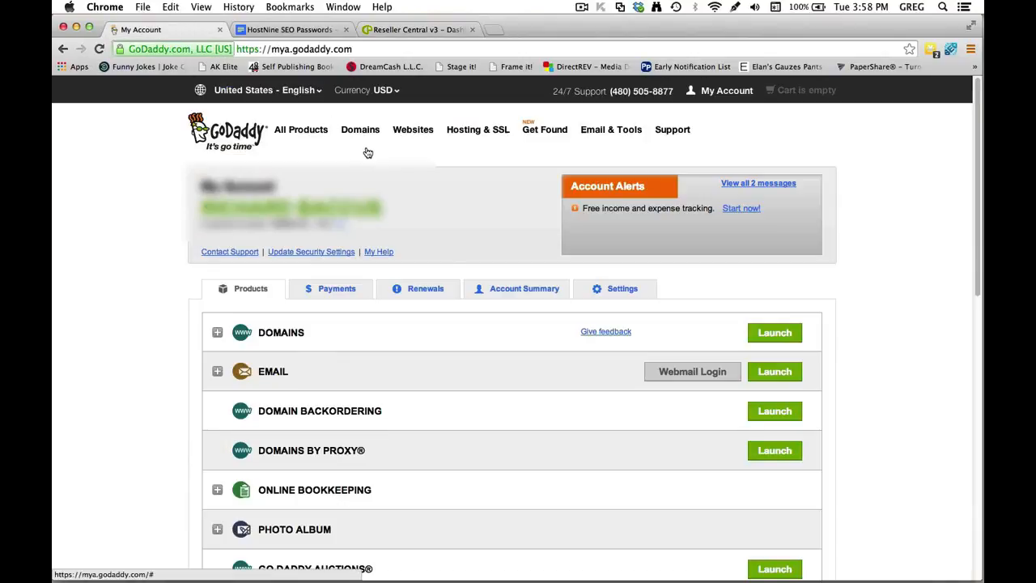
Look up saved details in the HostNine SEO Passwords doc, ending on the Reseller Central dashboard.
{"action": "key", "text": "ctrl+Tab"}
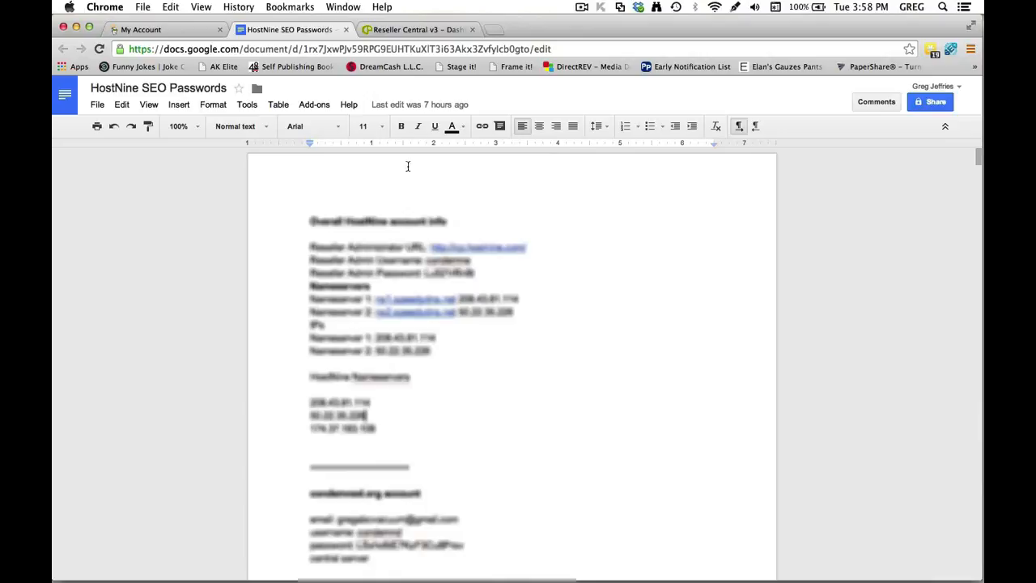
{"action": "left_click", "coordinate": [415, 31]}
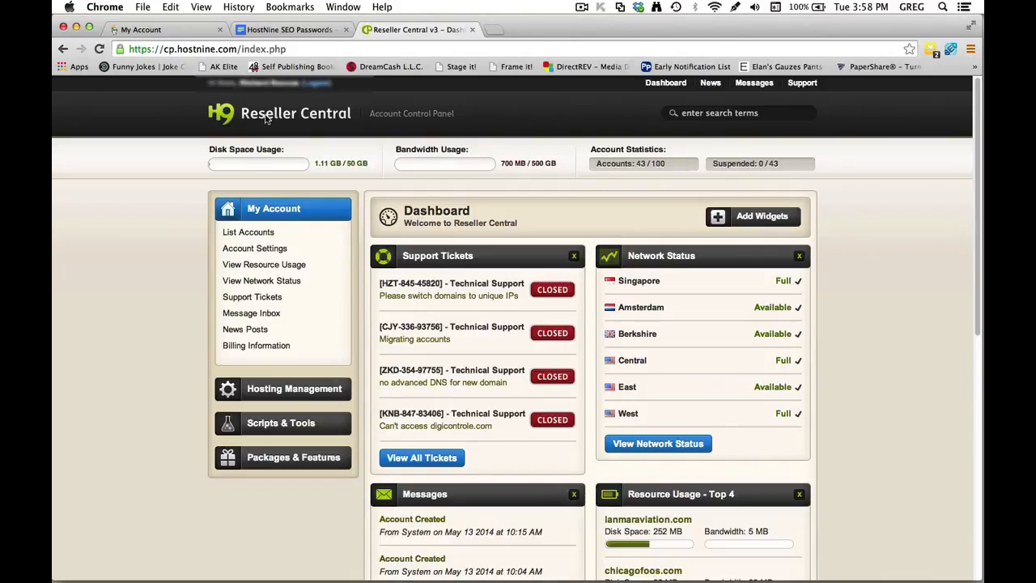
{"action": "left_click", "coordinate": [287, 30]}
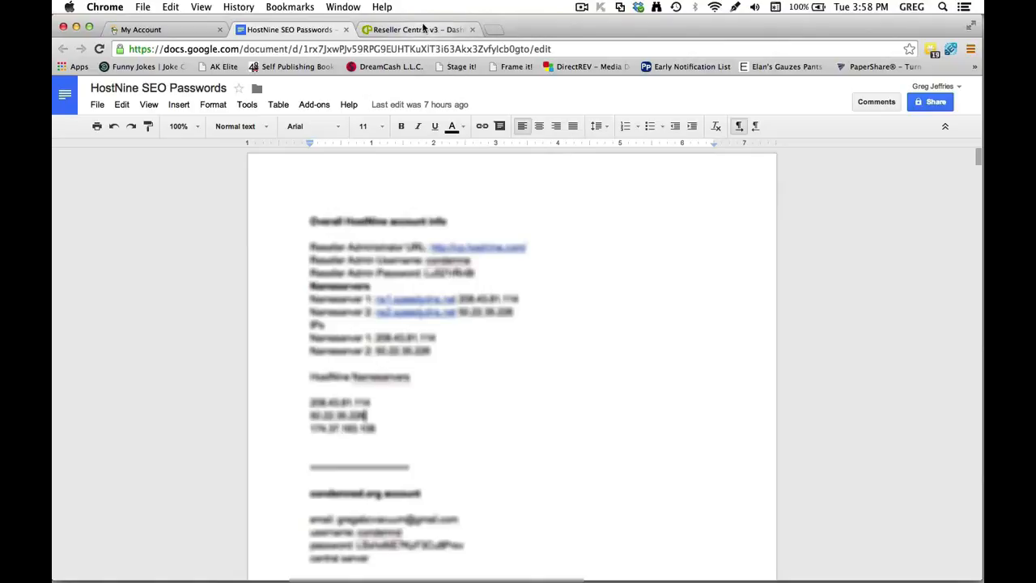
{"action": "left_click", "coordinate": [420, 30]}
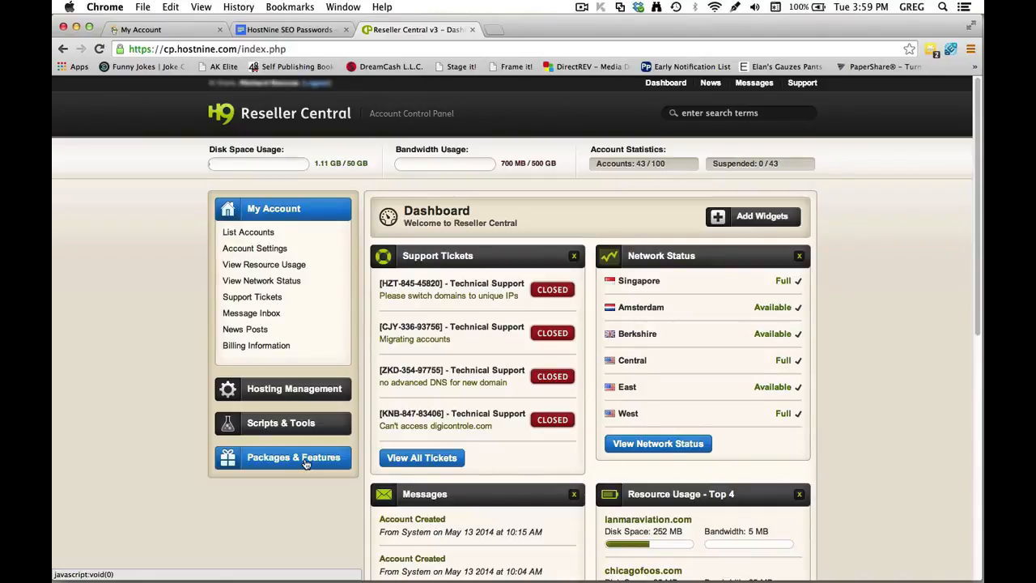
Open an empty Create a Package form via Packages & Features, then bring up the HostNine homepage.
{"action": "left_click_drag", "start_coordinate": [307, 463], "coordinate": [280, 465]}
{"action": "left_click", "coordinate": [306, 460]}
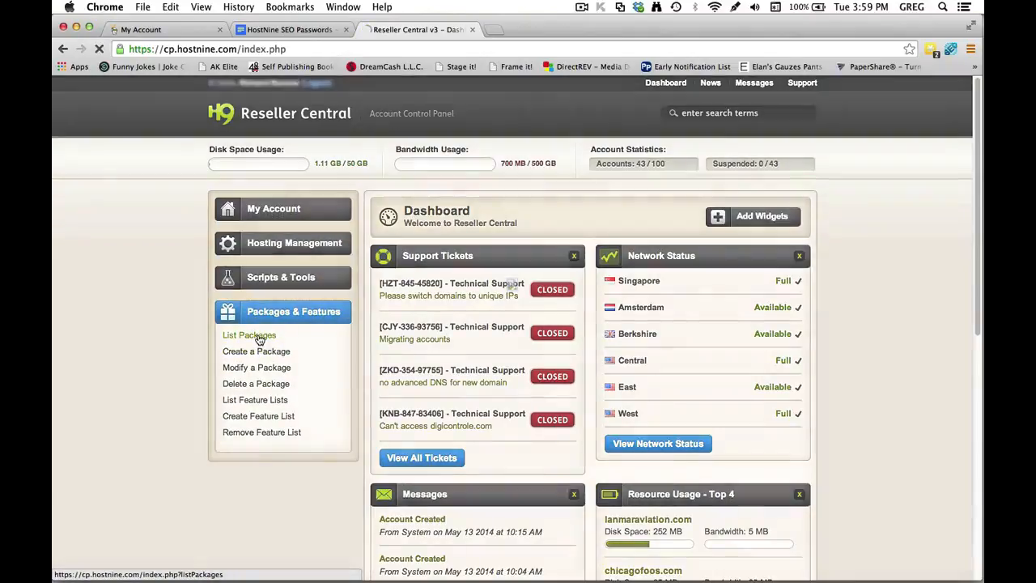
{"action": "left_click", "coordinate": [243, 340]}
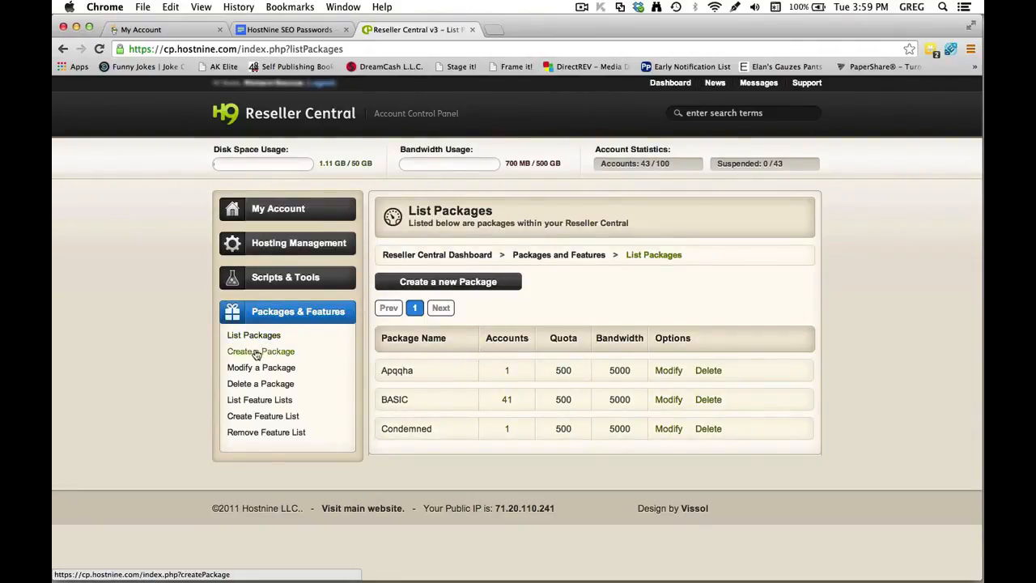
{"action": "left_click", "coordinate": [246, 354]}
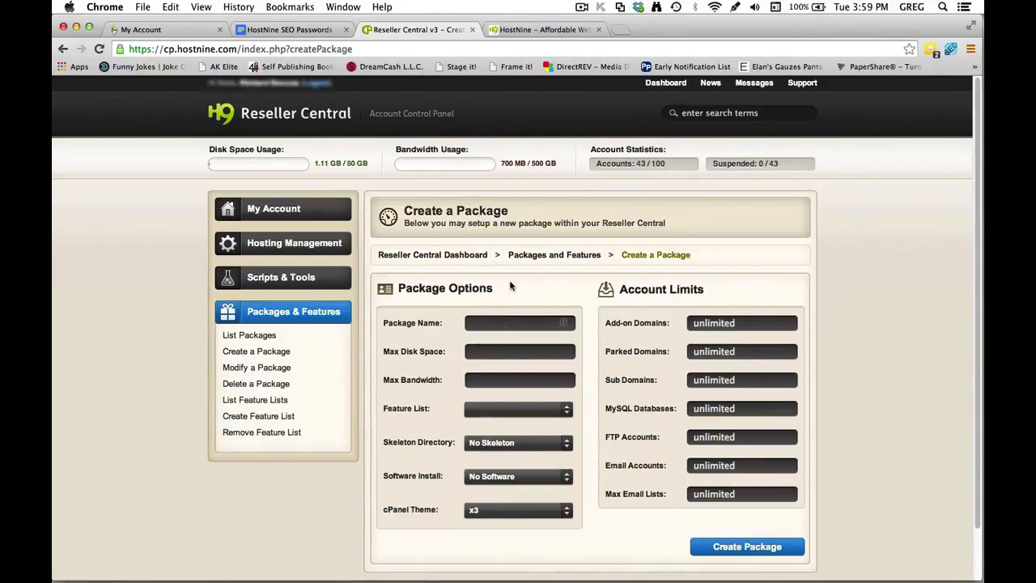
{"action": "left_click", "coordinate": [525, 31]}
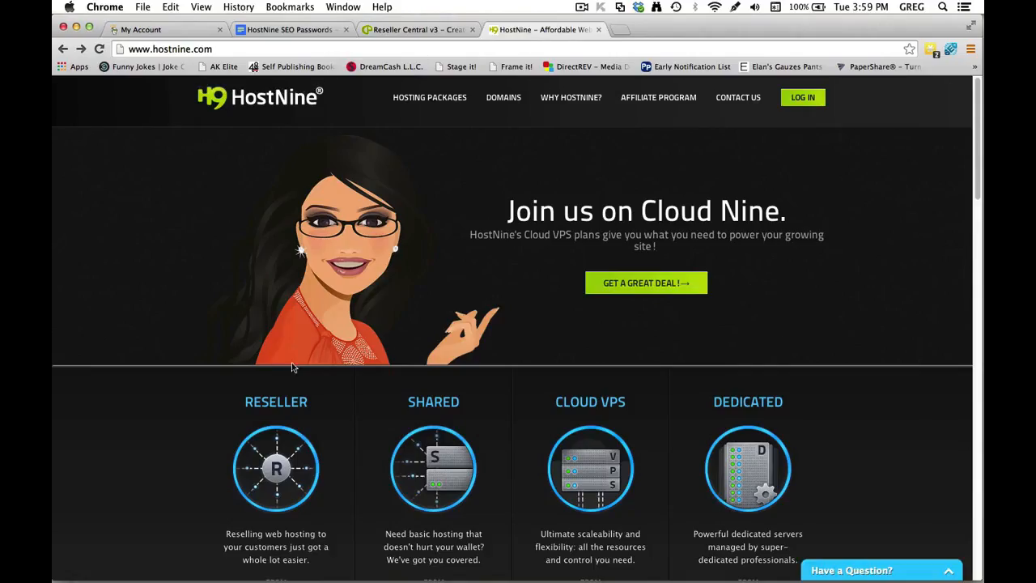
Review HostNine's Level 1–5 Reseller Hosting plans, then return to the Create a Package form.
{"action": "scroll", "coordinate": [293, 367], "scroll_direction": "down", "scroll_amount": 3}
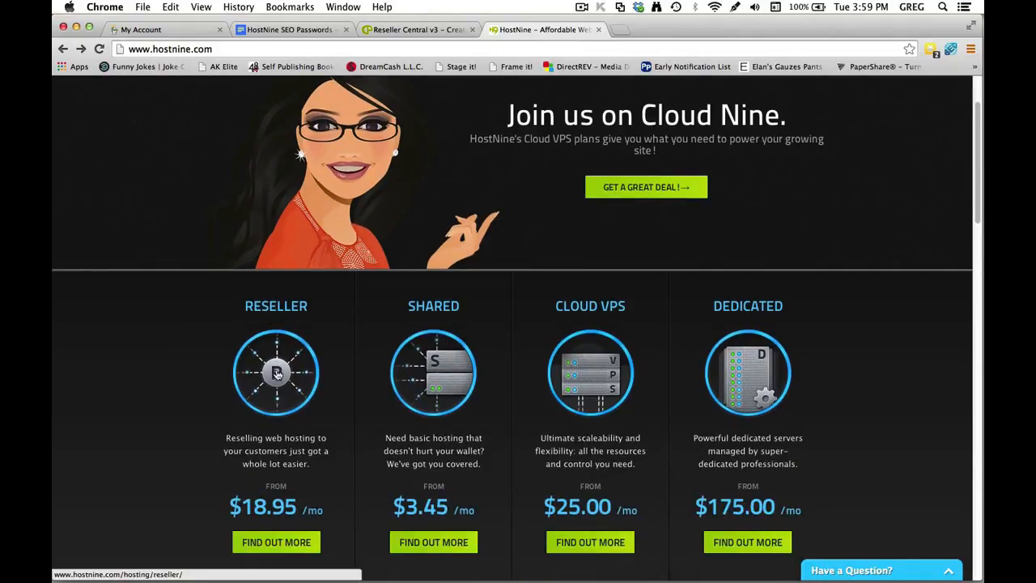
{"action": "left_click", "coordinate": [277, 372]}
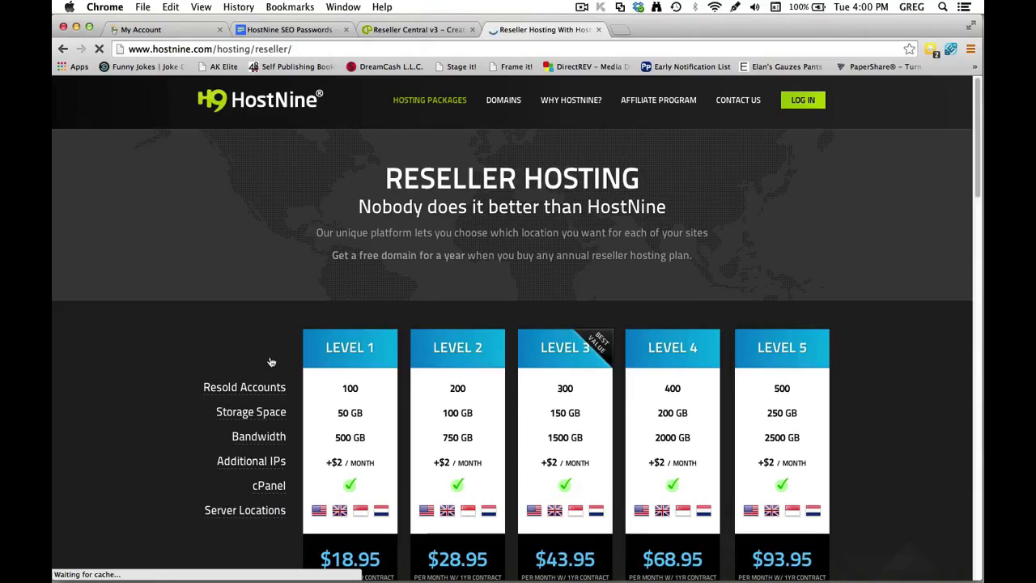
{"action": "scroll", "coordinate": [266, 359], "scroll_direction": "down", "scroll_amount": 1}
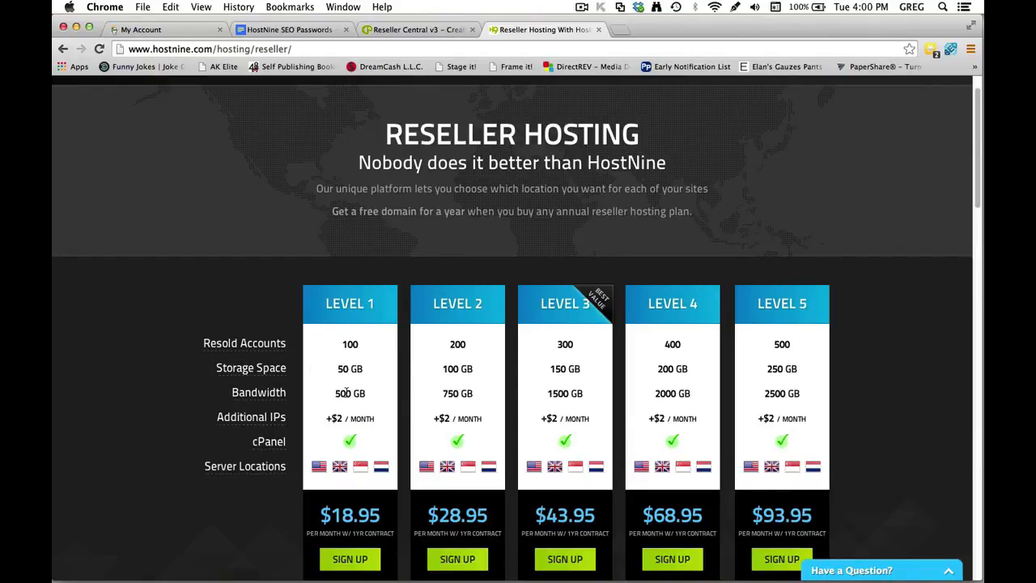
{"action": "left_click", "coordinate": [409, 29]}
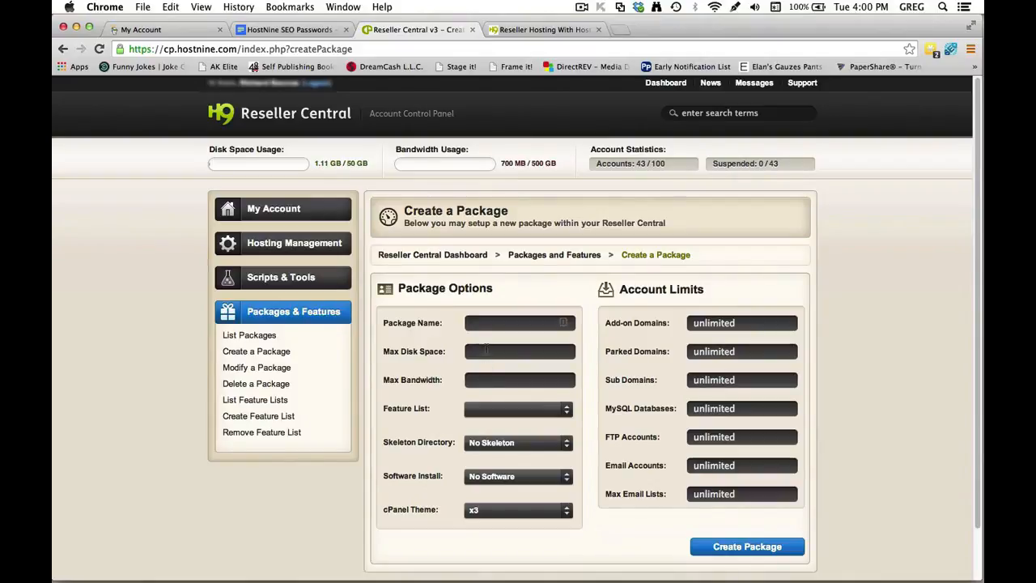
Recheck the reseller plan pricing, then open the List Packages page in Reseller Central.
{"action": "left_click", "coordinate": [559, 29]}
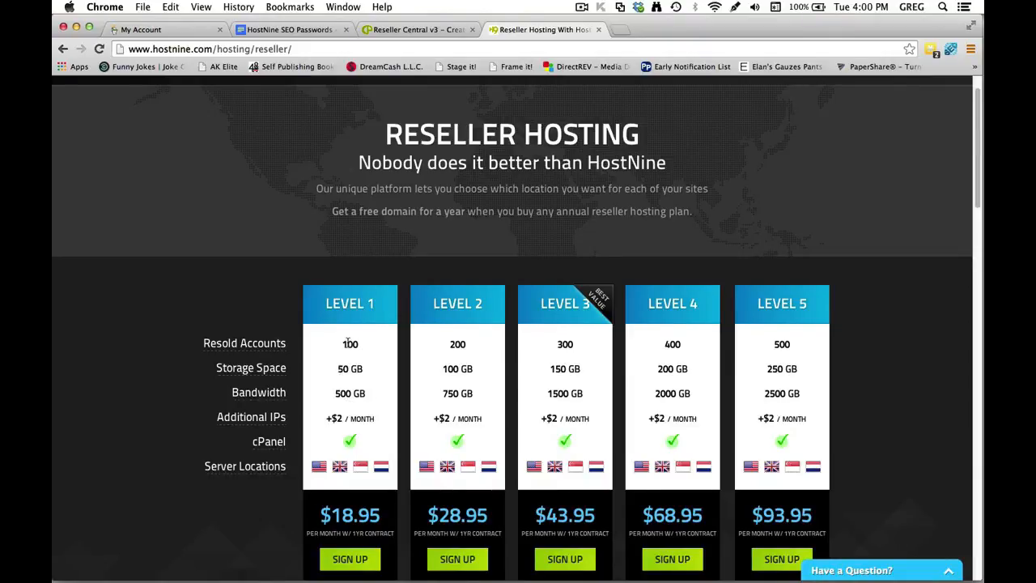
{"action": "left_click", "coordinate": [439, 32]}
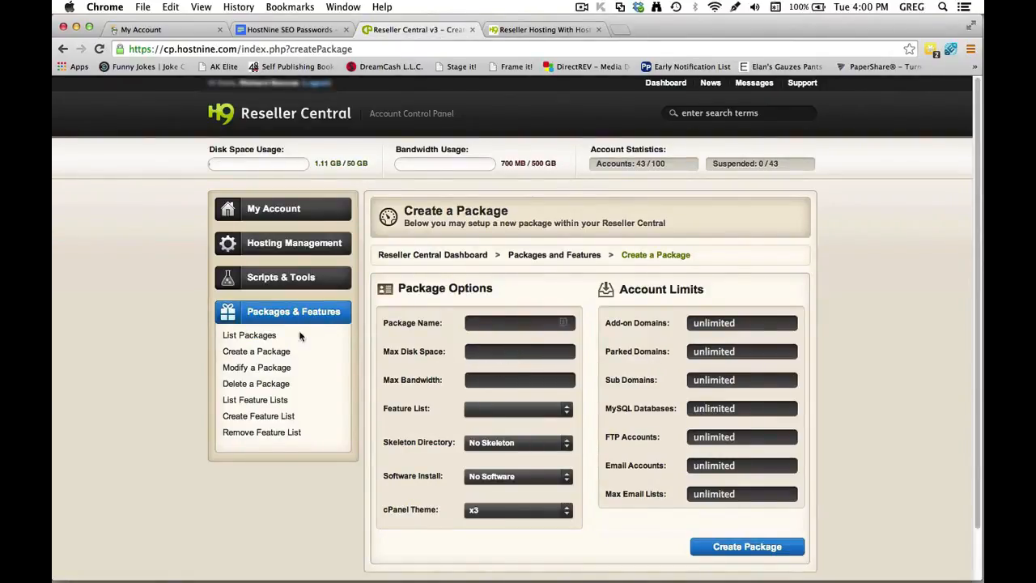
{"action": "left_click", "coordinate": [253, 336]}
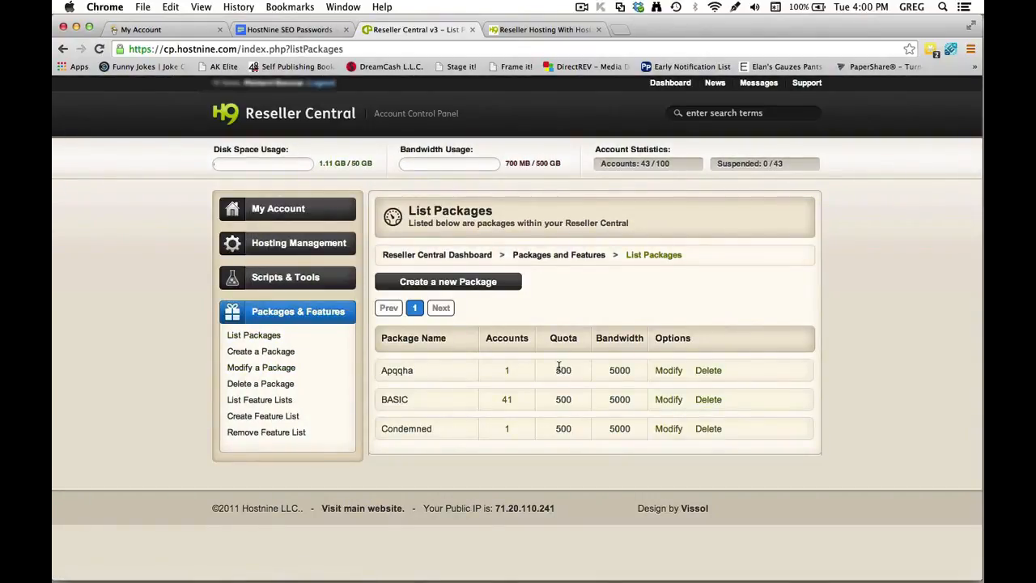
Highlight the 500 quota values of the Apqqha and BASIC packages in the table.
{"action": "left_click_drag", "start_coordinate": [557, 369], "coordinate": [640, 370]}
{"action": "left_click", "coordinate": [563, 399]}
{"action": "double_click", "coordinate": [562, 399]}
{"action": "left_click", "coordinate": [560, 399]}
Open a blank Create a Package form, then view the Level 1 plan limits (100 accounts, 50 GB, 500 GB).
{"action": "left_click", "coordinate": [267, 355]}
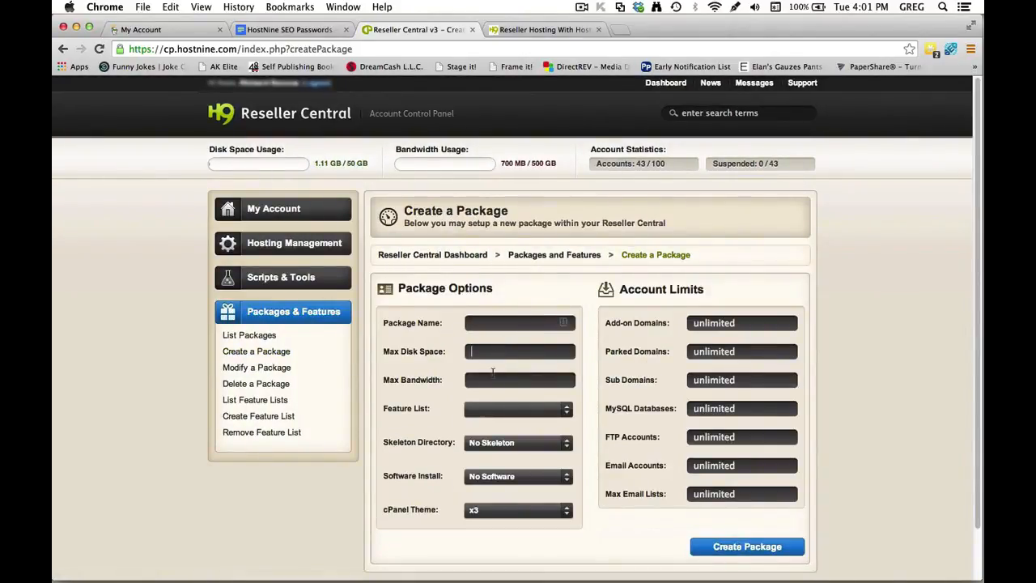
{"action": "left_click", "coordinate": [493, 379]}
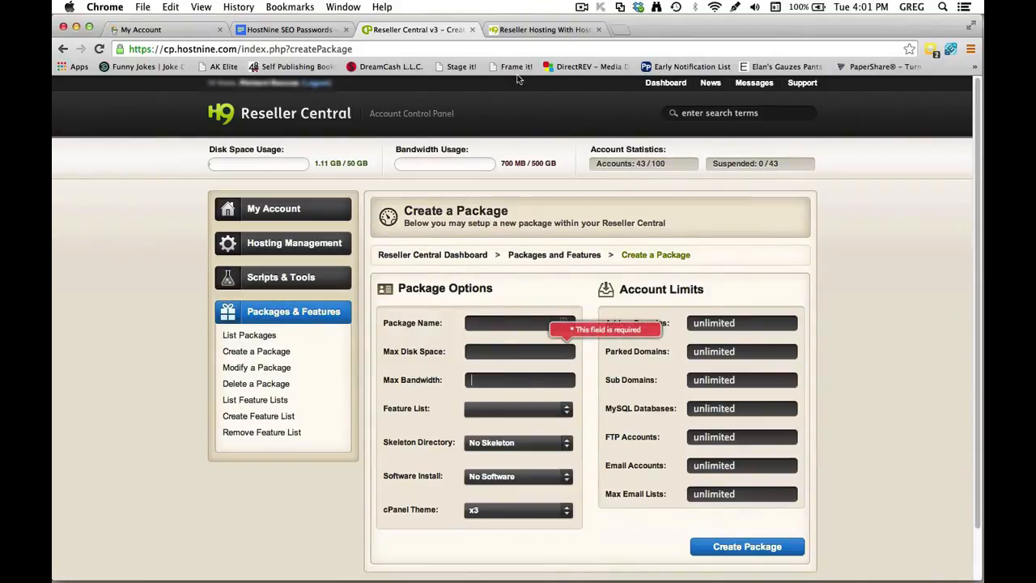
{"action": "left_click", "coordinate": [521, 29]}
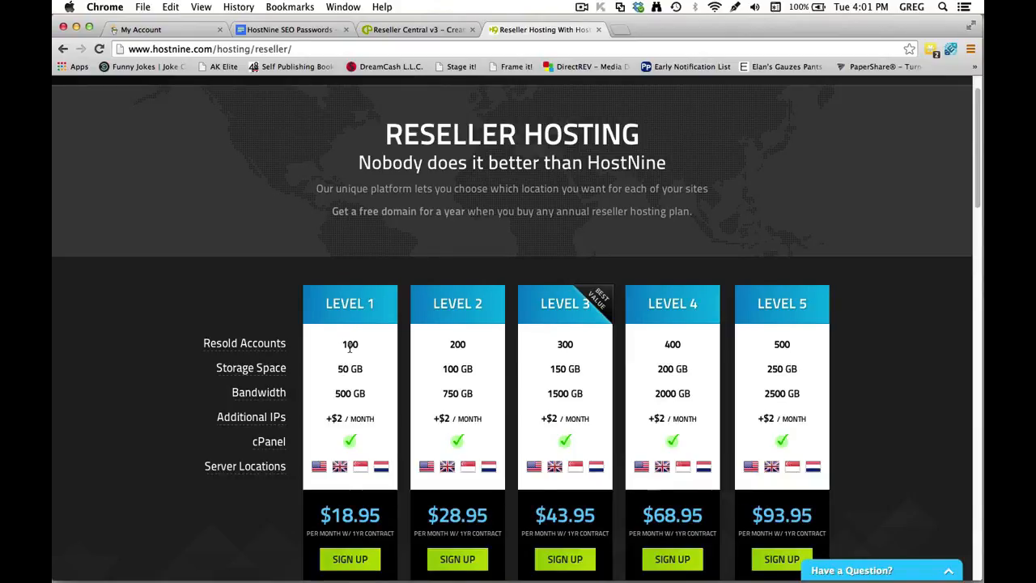
Note Level 1's 50 GB storage and 500 GB bandwidth, then return to the Create a Package form.
{"action": "left_click", "coordinate": [438, 30]}
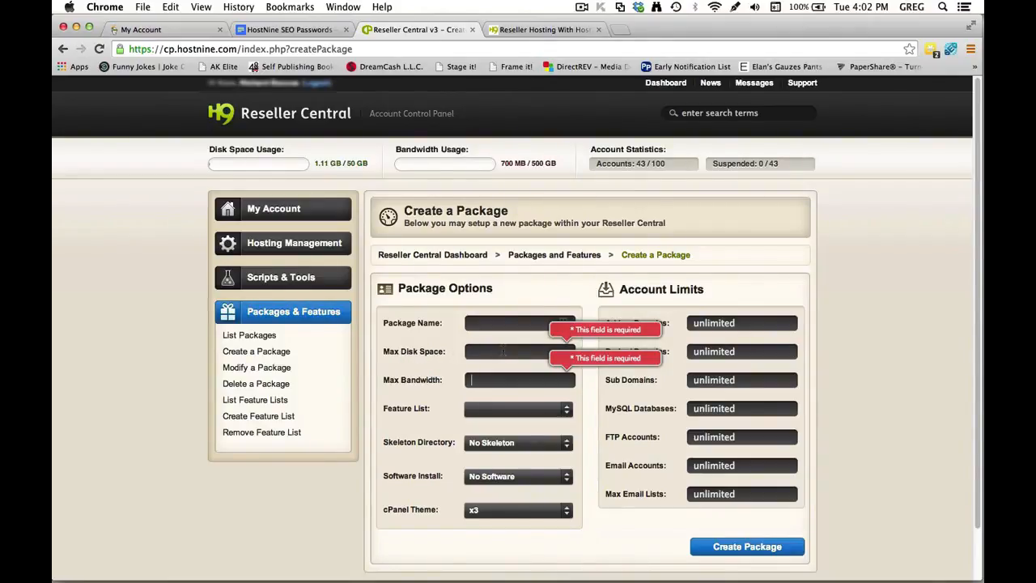
{"action": "left_click", "coordinate": [532, 30]}
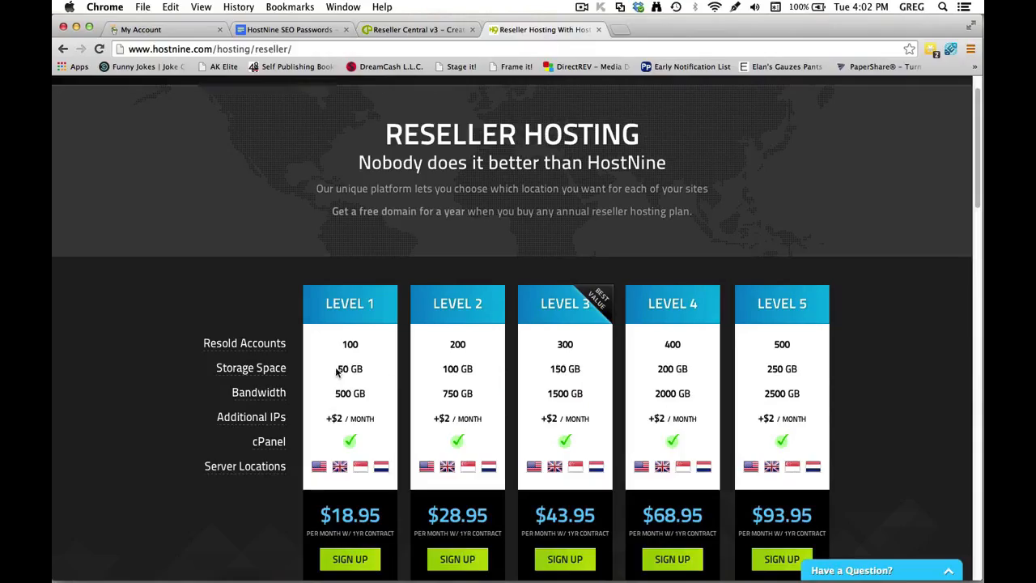
{"action": "double_click", "coordinate": [344, 369]}
{"action": "double_click", "coordinate": [345, 394]}
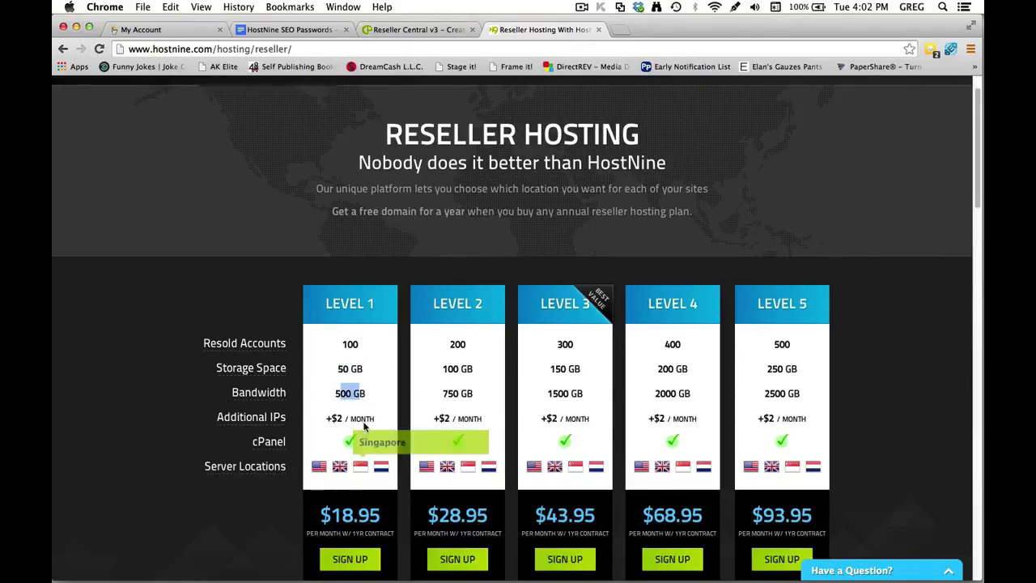
{"action": "left_click", "coordinate": [431, 31]}
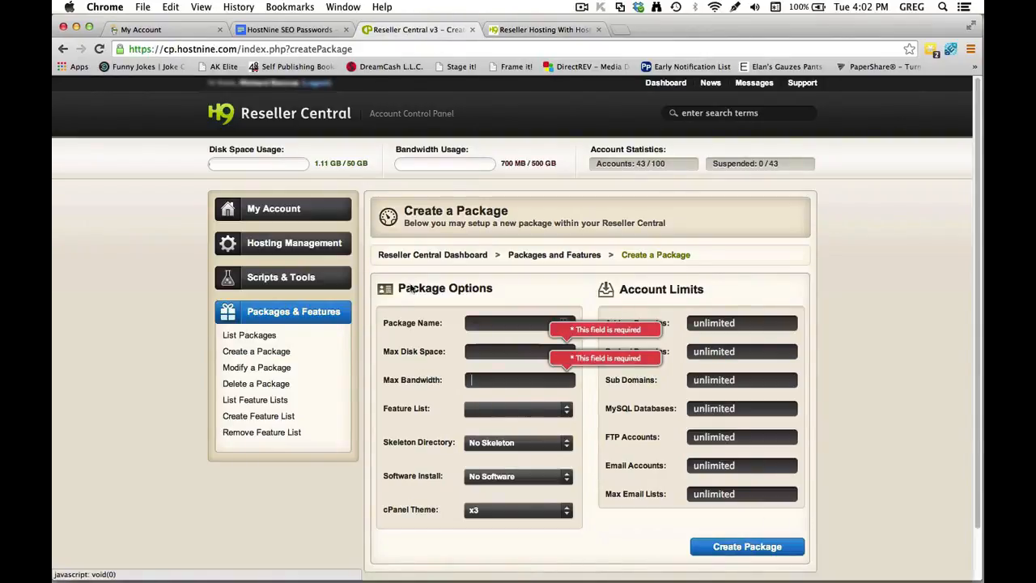
Open the Create Account form under Hosting Management, then bring up GoDaddy My Account.
{"action": "left_click", "coordinate": [251, 243]}
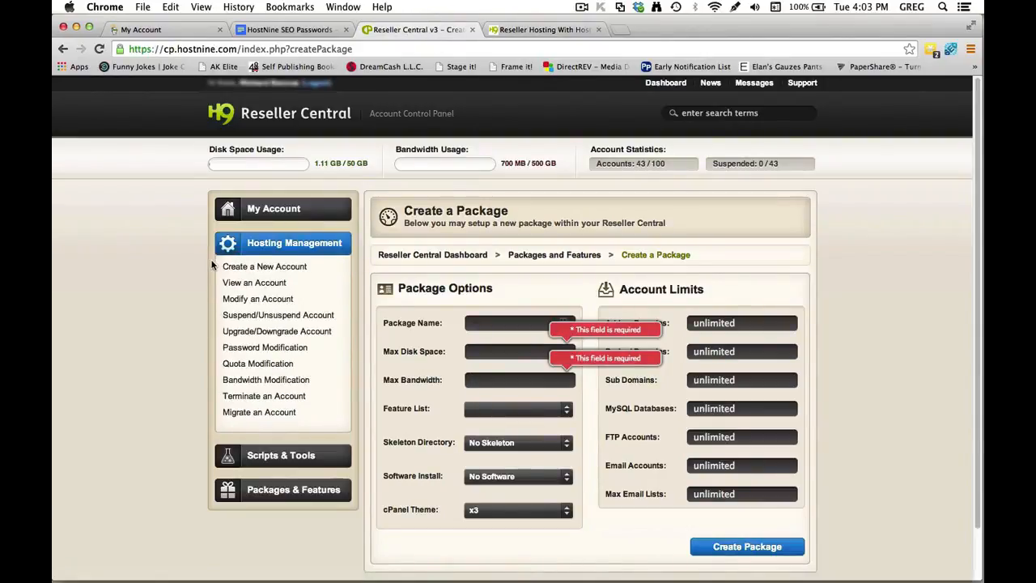
{"action": "left_click", "coordinate": [259, 268]}
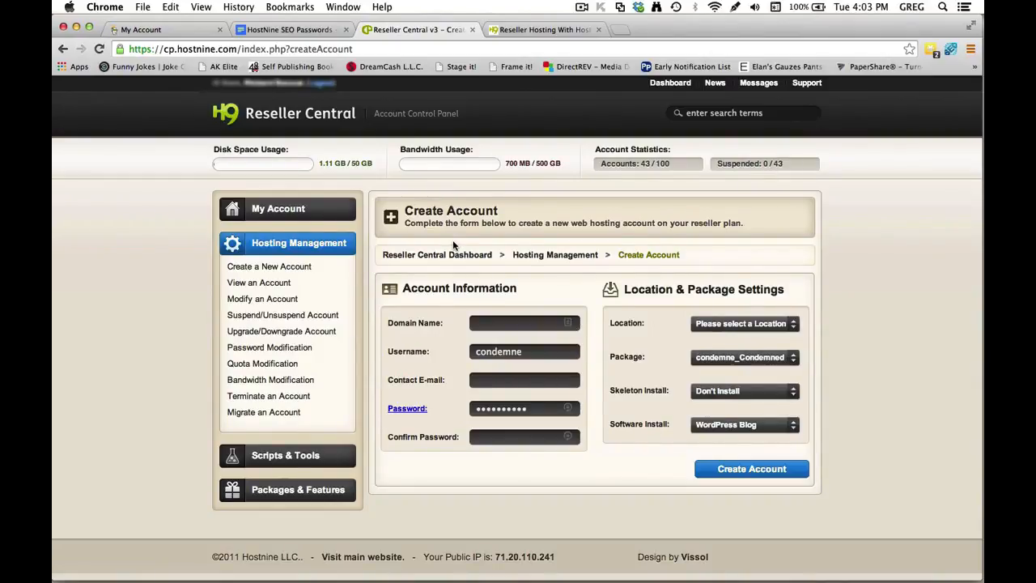
{"action": "left_click", "coordinate": [179, 32]}
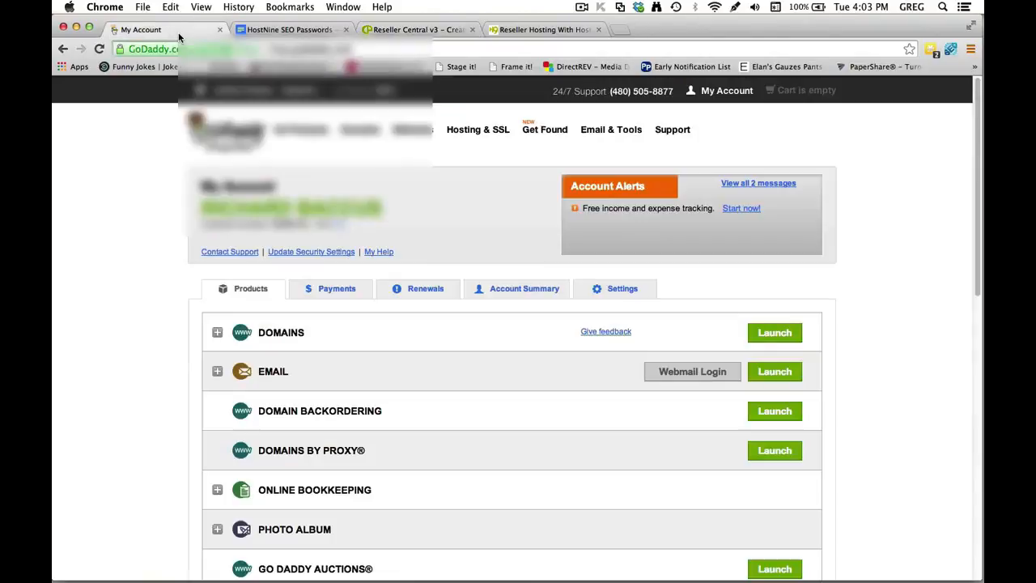
Open the chosen domain's details (nameservers NS29/NS30.DOMAINCONTROL.COM) and copy its domain name.
{"action": "scroll", "coordinate": [542, 409], "scroll_direction": "down", "scroll_amount": 2}
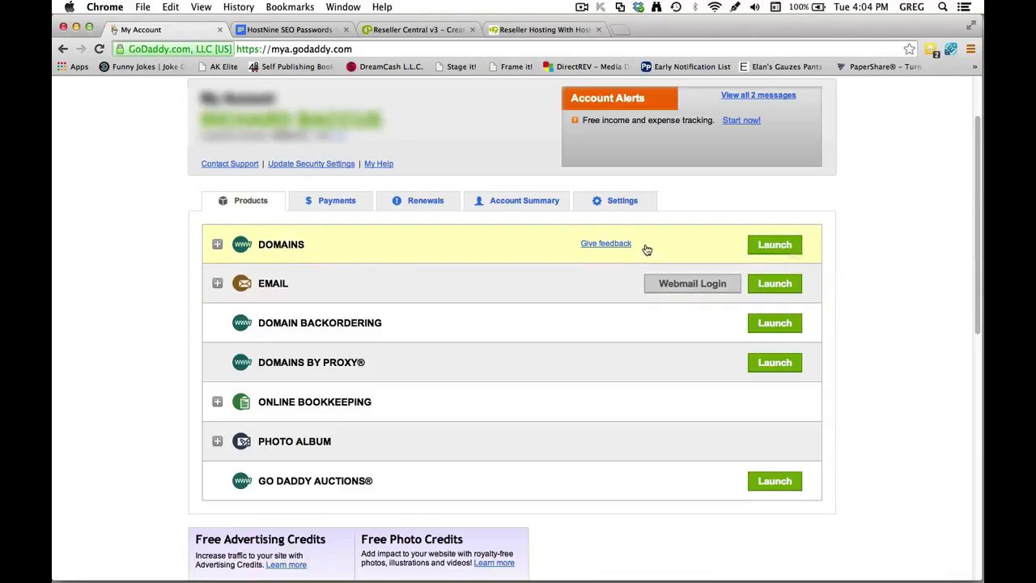
{"action": "left_click", "coordinate": [790, 245]}
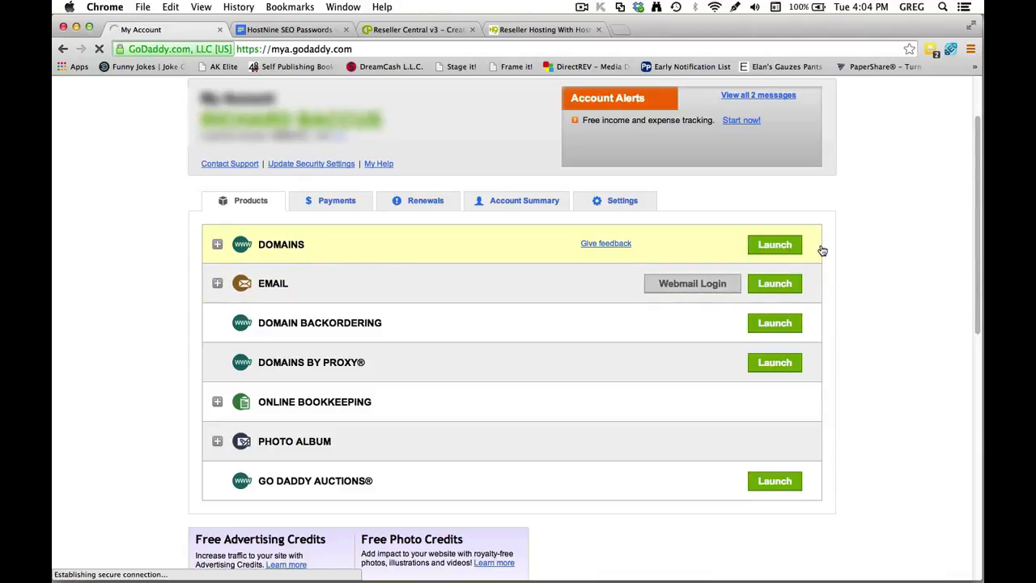
{"action": "scroll", "coordinate": [746, 326], "scroll_direction": "down", "scroll_amount": 10}
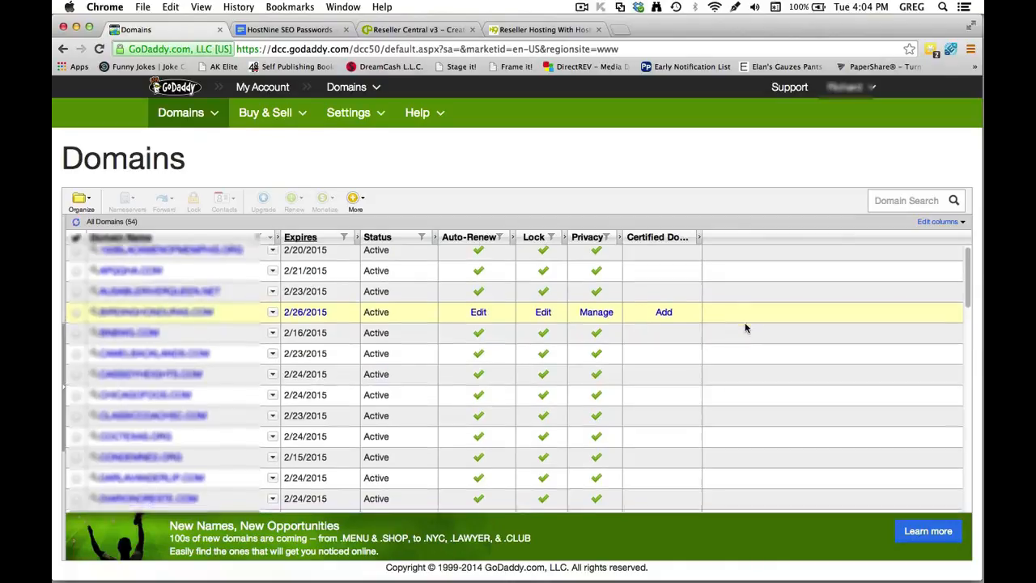
{"action": "scroll", "coordinate": [746, 327], "scroll_direction": "down", "scroll_amount": 5}
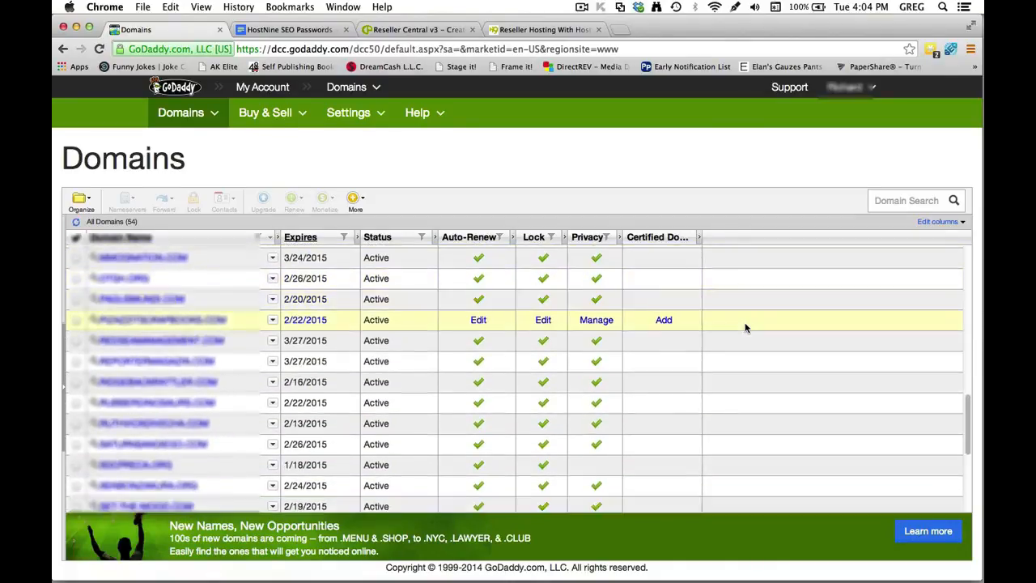
{"action": "scroll", "coordinate": [746, 327], "scroll_direction": "down", "scroll_amount": 2}
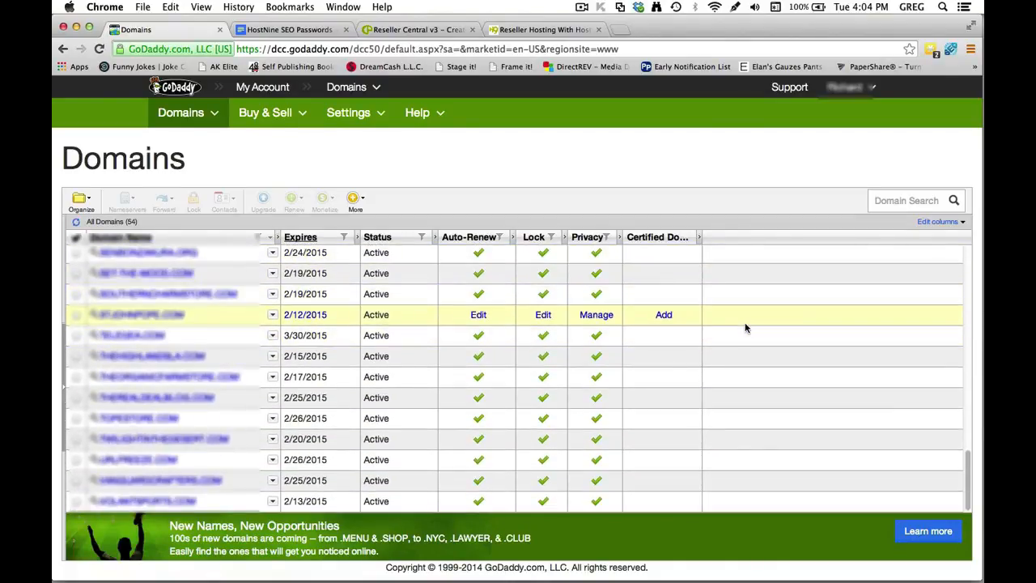
{"action": "left_click", "coordinate": [166, 377]}
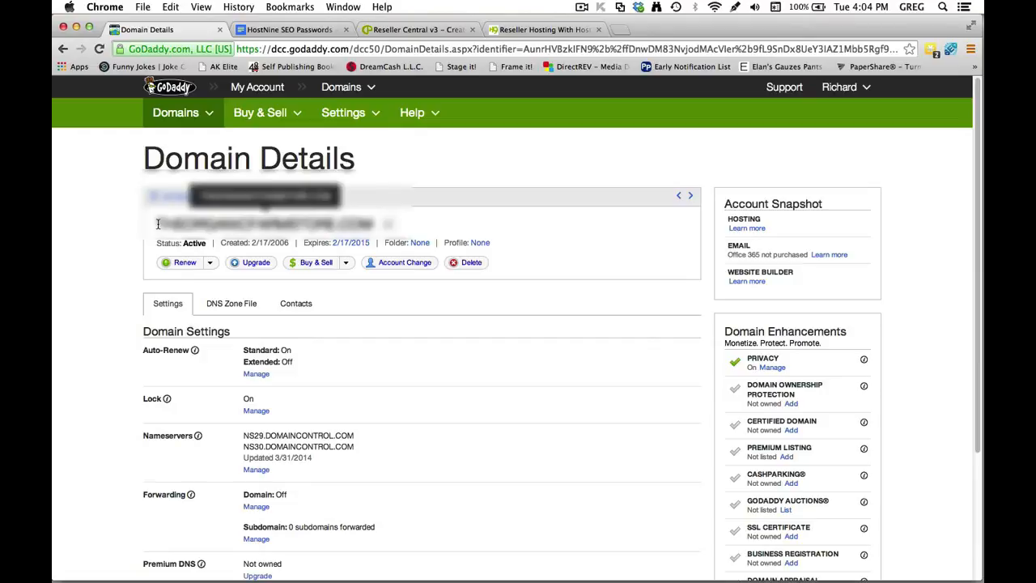
{"action": "left_click_drag", "start_coordinate": [158, 225], "coordinate": [388, 228]}
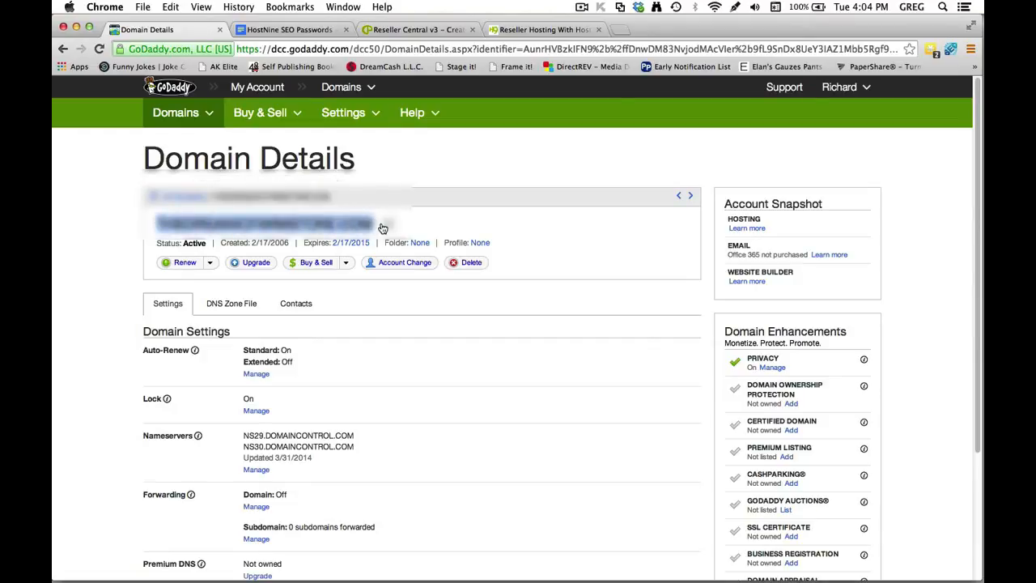
{"action": "key", "text": "super+c"}
Paste the copied domain name on a new line at the end of the HostNine SEO Passwords document.
{"action": "left_click", "coordinate": [309, 30]}
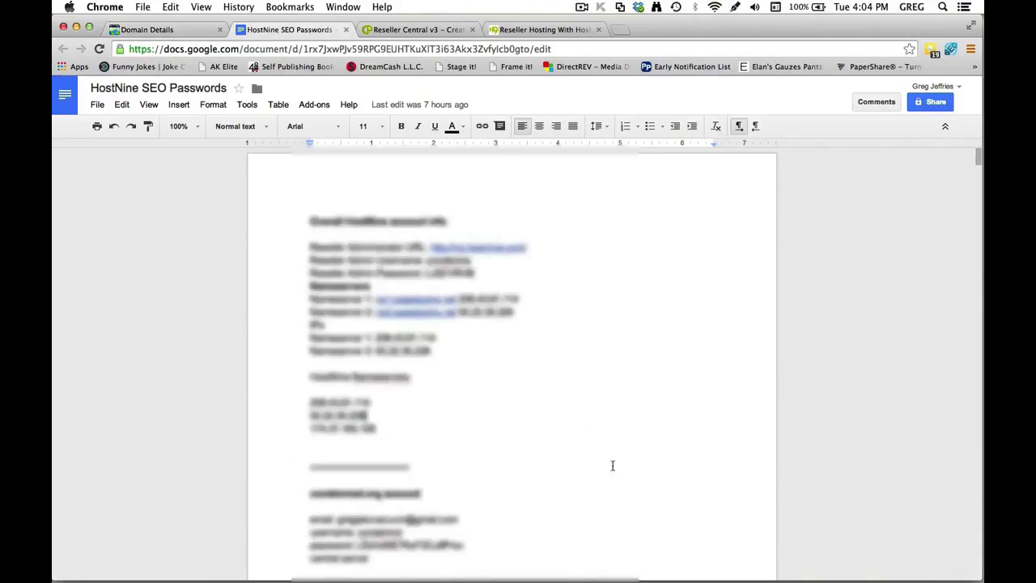
{"action": "left_click_drag", "start_coordinate": [980, 172], "coordinate": [980, 567]}
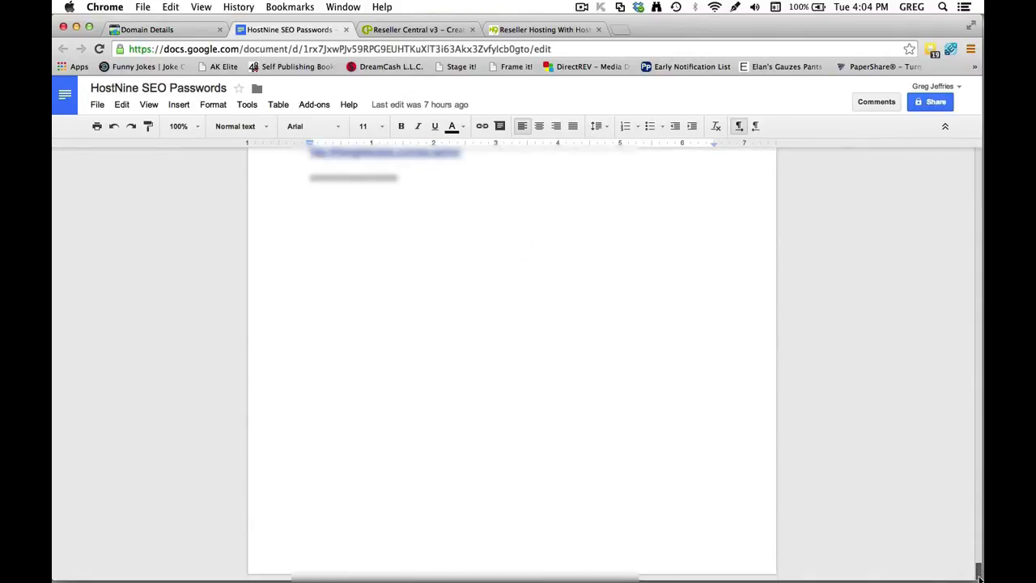
{"action": "left_click", "coordinate": [346, 213]}
{"action": "left_click", "coordinate": [335, 198]}
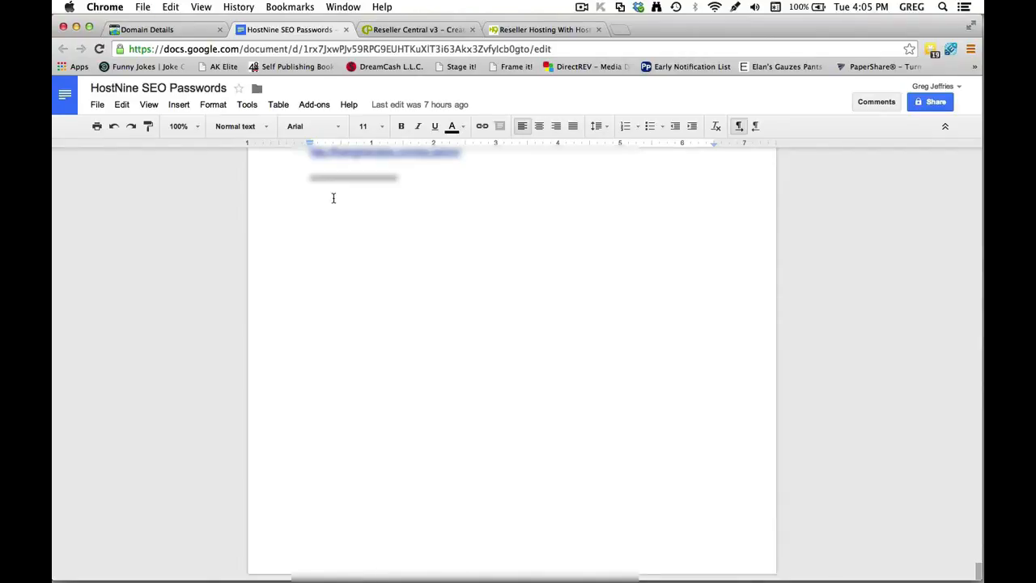
{"action": "key", "text": "super+v"}
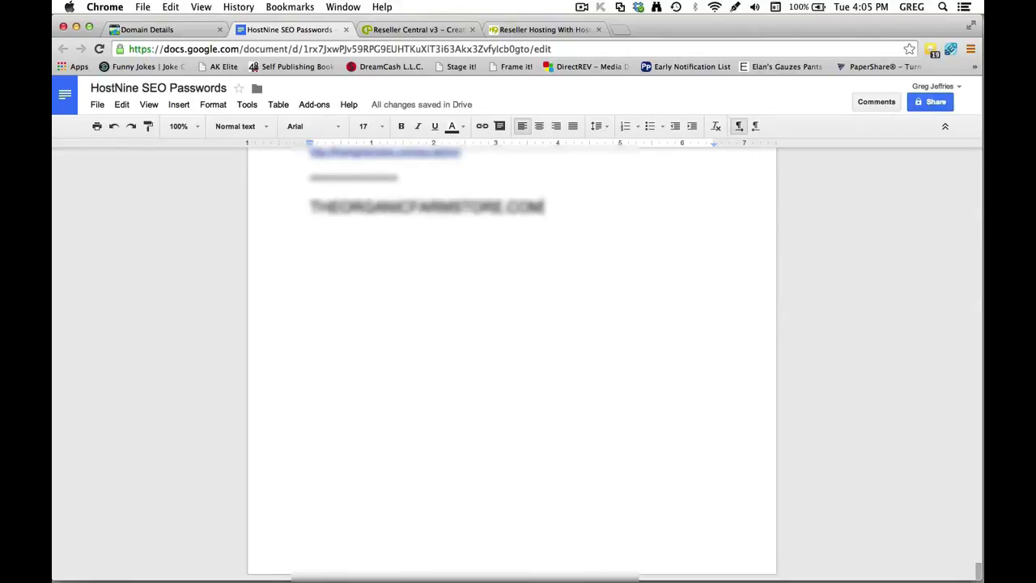
{"action": "key", "text": "Return"}
Retype it in lowercase as theorganicfarmstore.com and delete the uppercase line.
{"action": "type", "text": "the"}
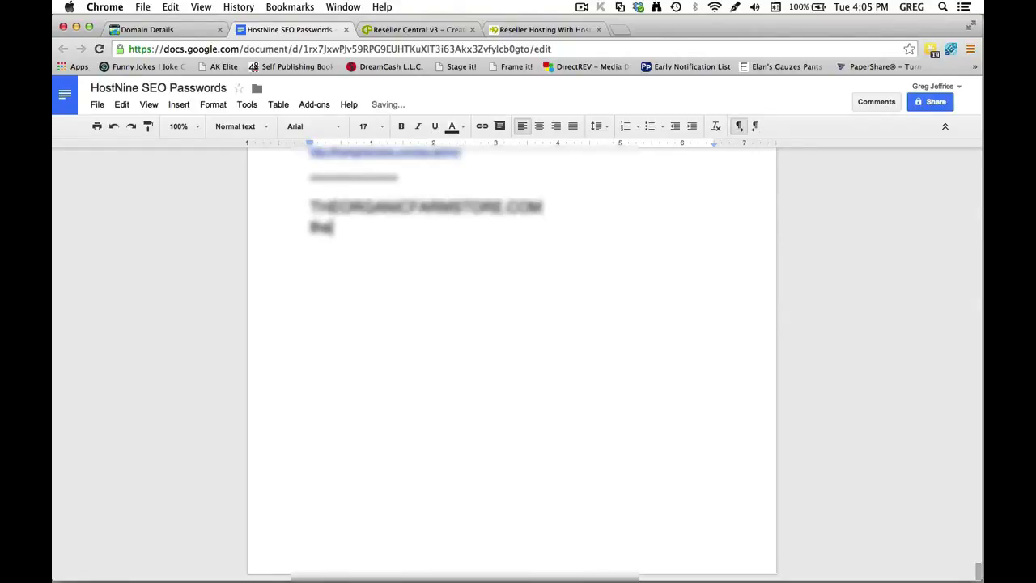
{"action": "type", "text": "organic"}
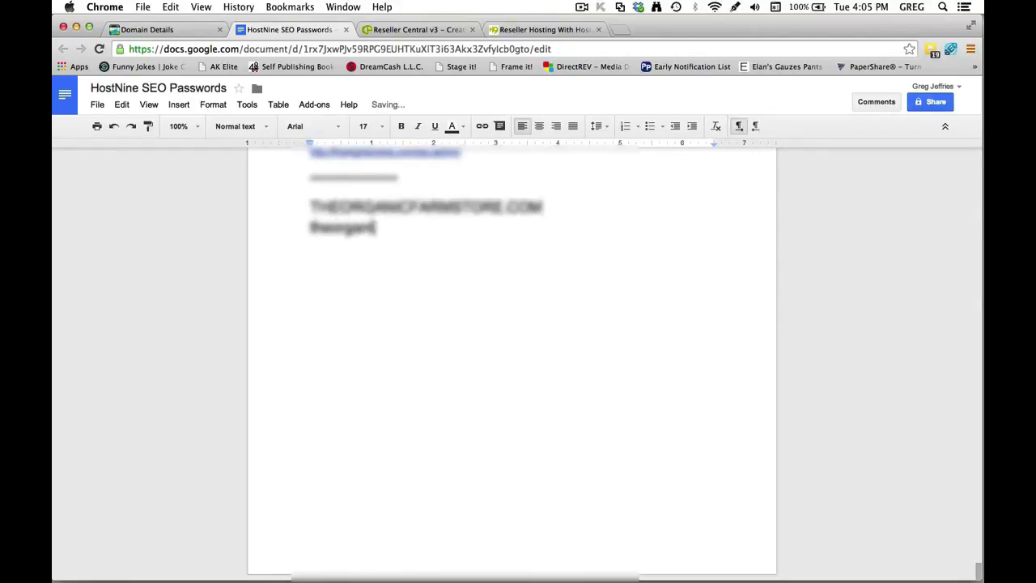
{"action": "type", "text": "farmstore"}
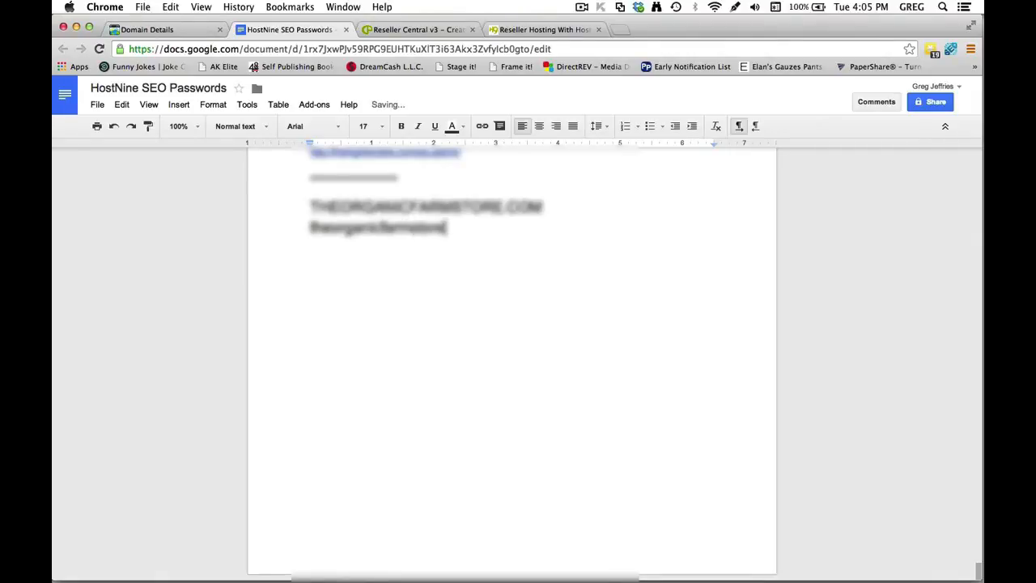
{"action": "type", "text": ".com"}
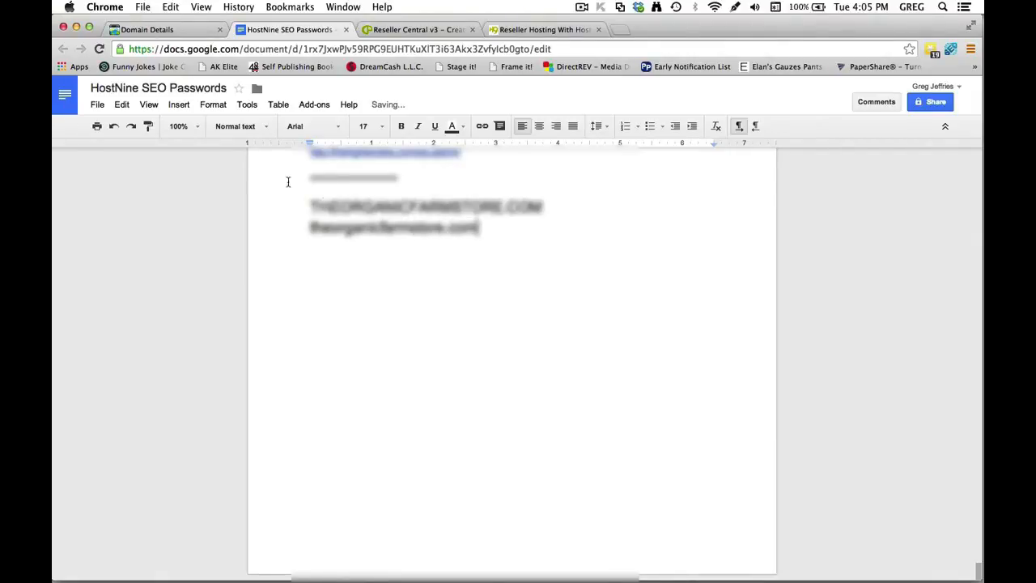
{"action": "left_click_drag", "start_coordinate": [544, 207], "coordinate": [294, 204]}
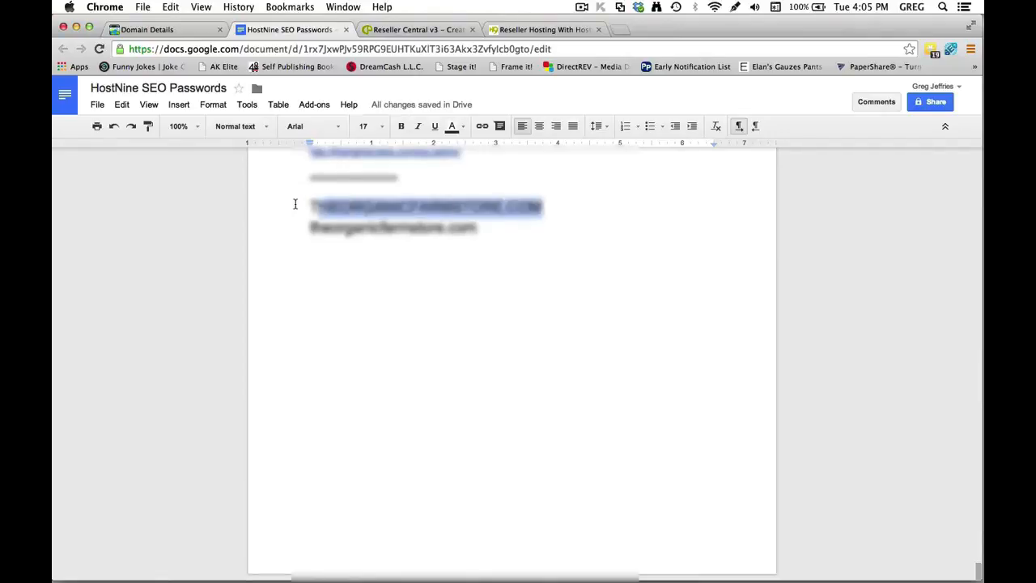
{"action": "key", "text": "BackSpace"}
{"action": "key", "text": "BackSpace"}
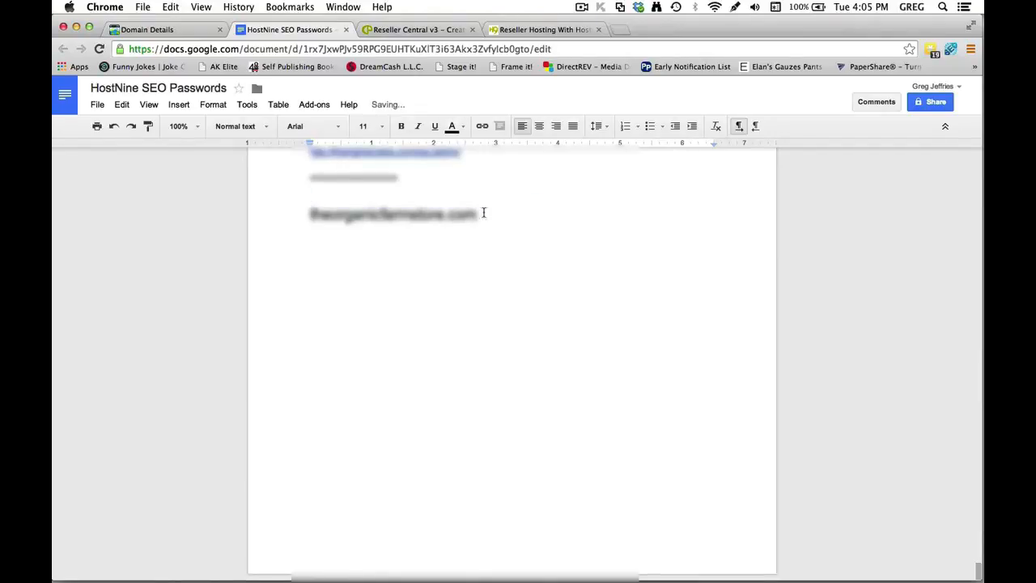
{"action": "left_click_drag", "start_coordinate": [484, 213], "coordinate": [289, 208]}
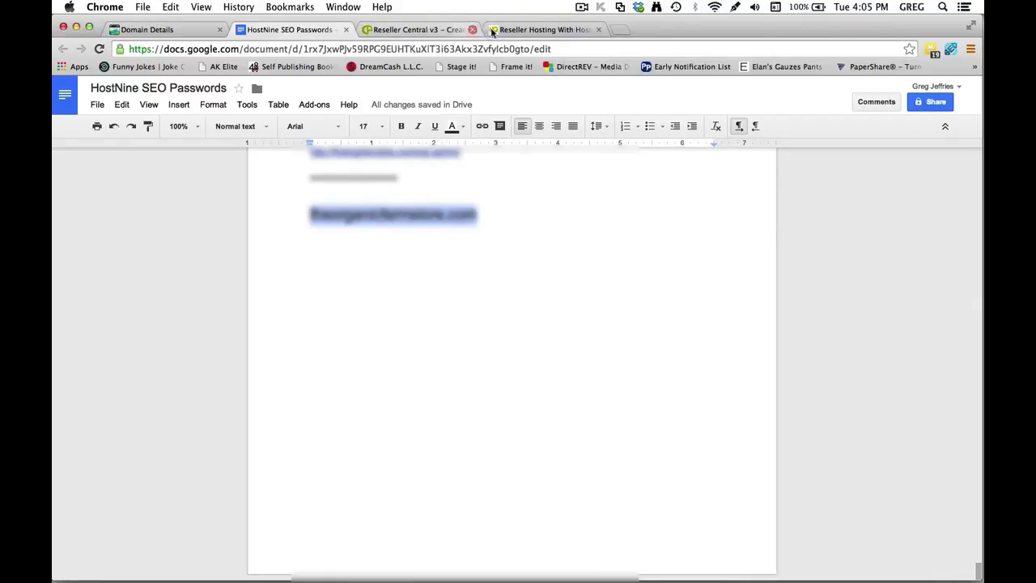
{"action": "left_click", "coordinate": [495, 30]}
Paste the domain into Domain Name and replace the prefilled username with a domain-based one.
{"action": "left_click", "coordinate": [430, 32]}
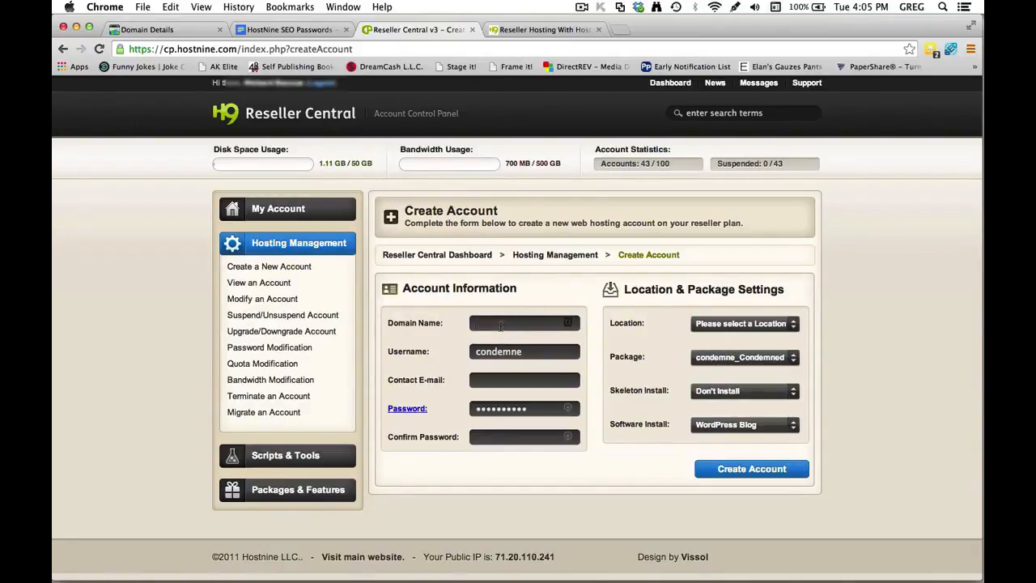
{"action": "key", "text": "super+v"}
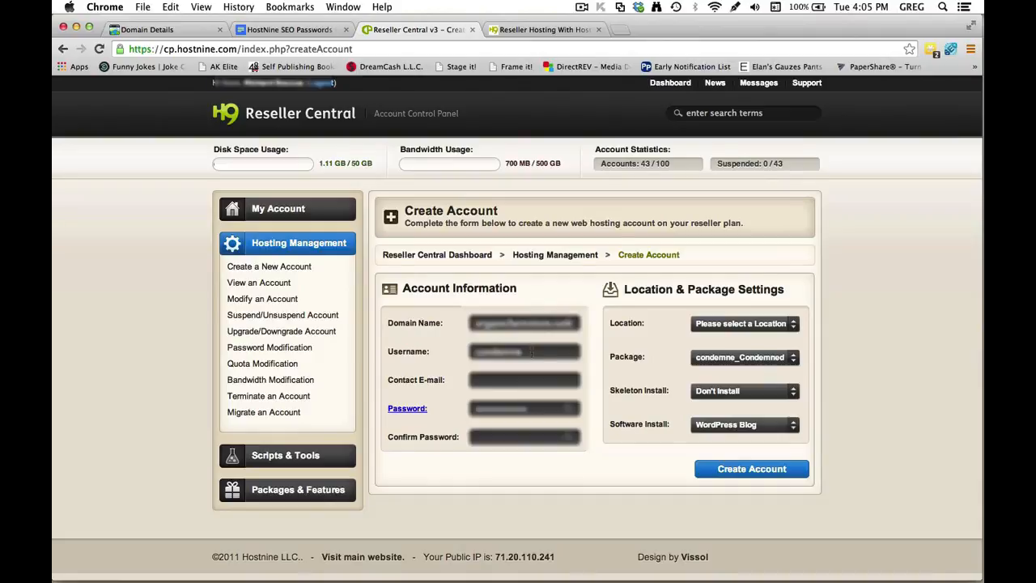
{"action": "left_click_drag", "start_coordinate": [532, 351], "coordinate": [466, 350]}
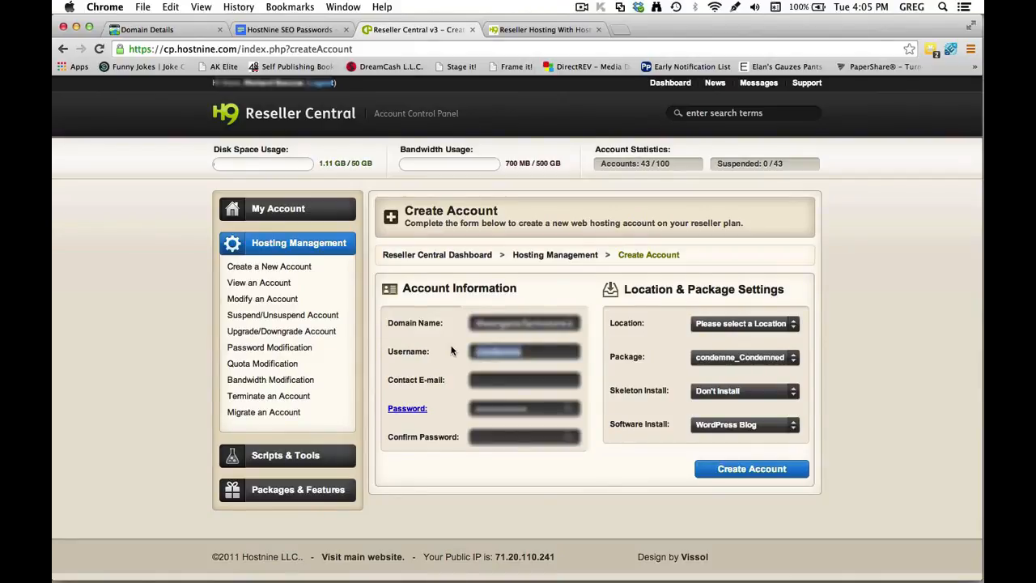
{"action": "type", "text": "th"}
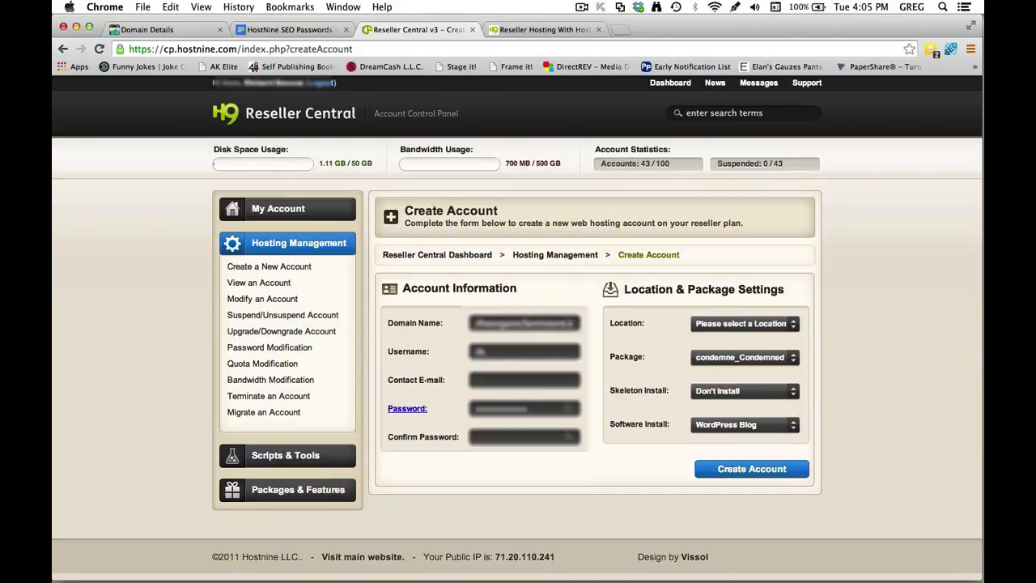
{"action": "type", "text": "eorg"}
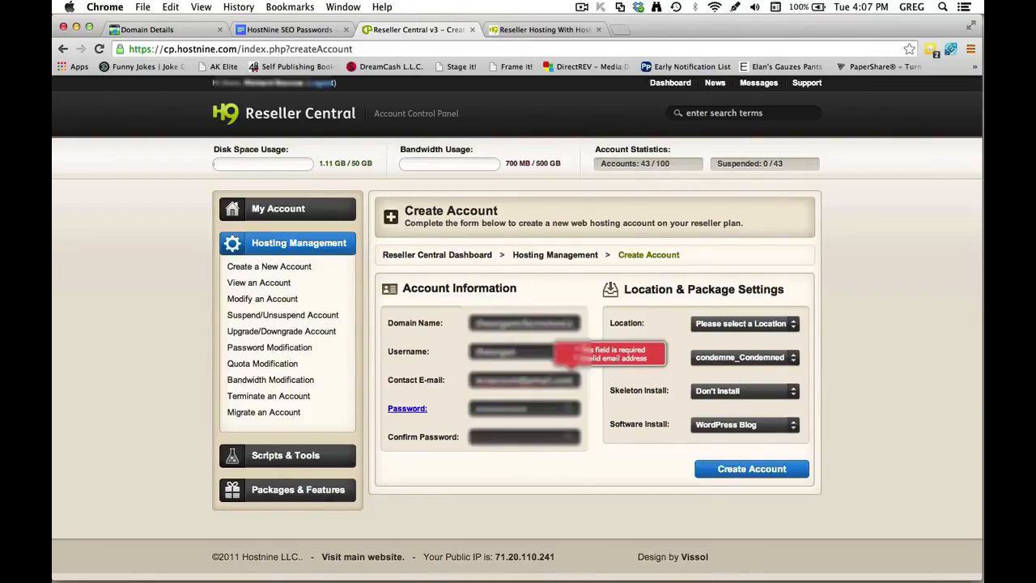
Enter the contact e-mail and clear the existing password.
{"action": "left_click", "coordinate": [588, 349]}
{"action": "left_click_drag", "start_coordinate": [534, 407], "coordinate": [418, 393]}
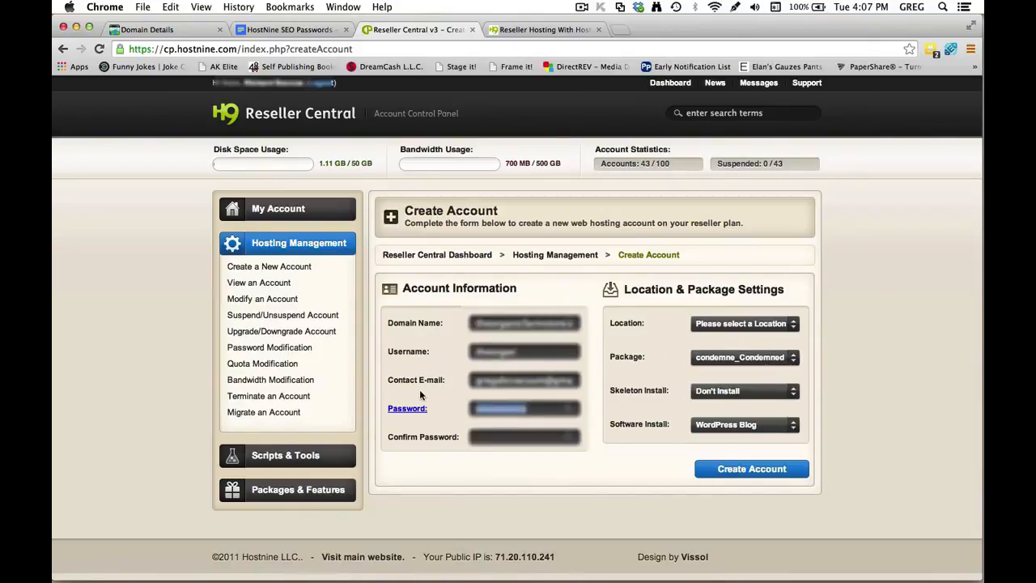
{"action": "key", "text": "BackSpace"}
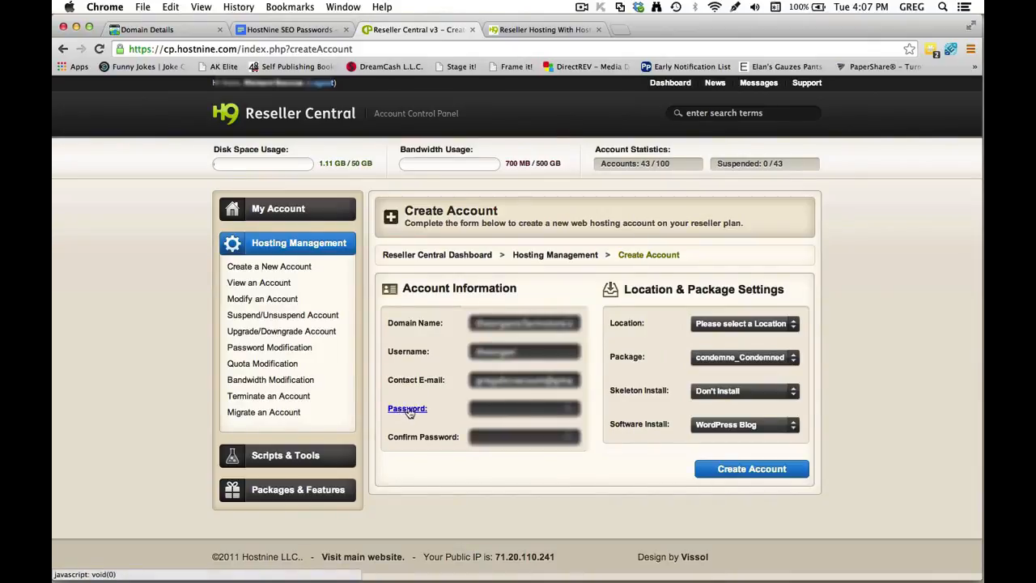
Generate a random password and paste it into both Password and Confirm Password.
{"action": "left_click", "coordinate": [404, 410]}
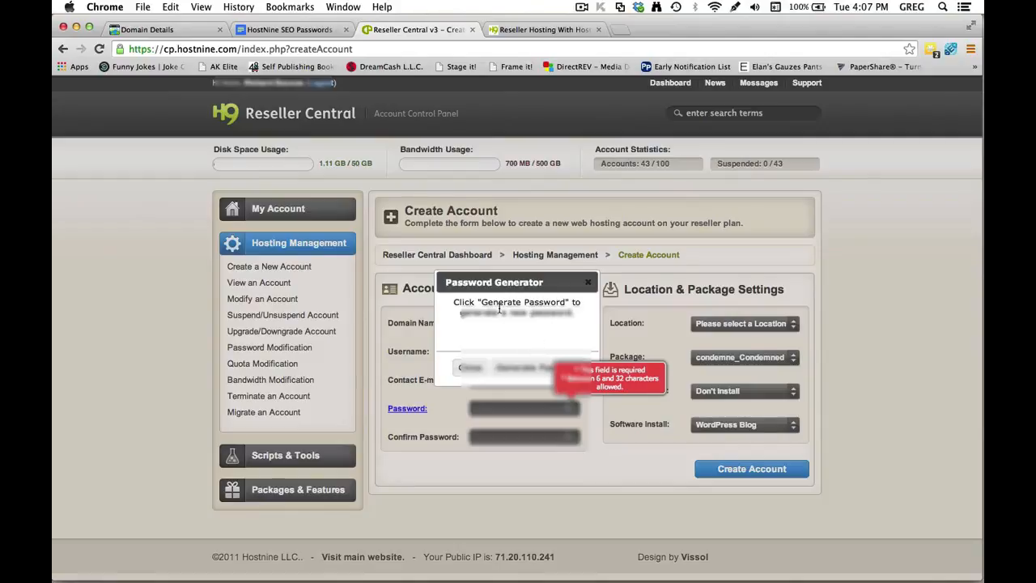
{"action": "left_click", "coordinate": [526, 369]}
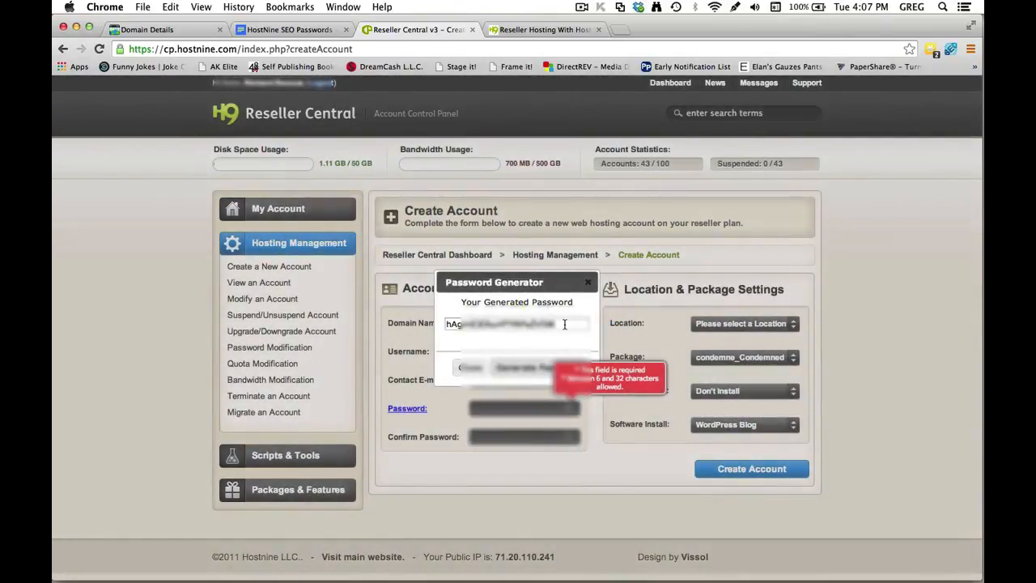
{"action": "left_click_drag", "start_coordinate": [565, 324], "coordinate": [431, 324]}
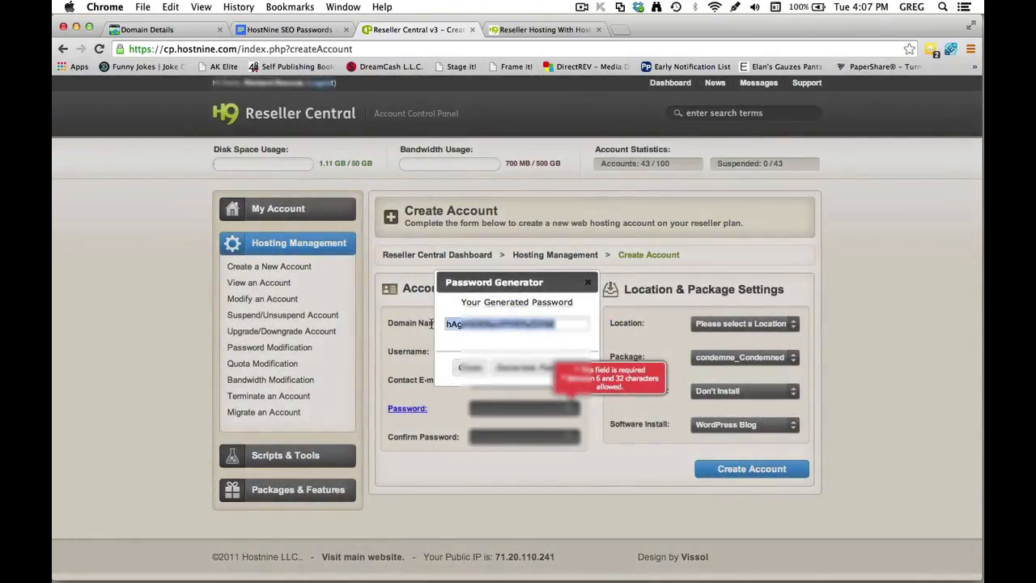
{"action": "left_click", "coordinate": [478, 369]}
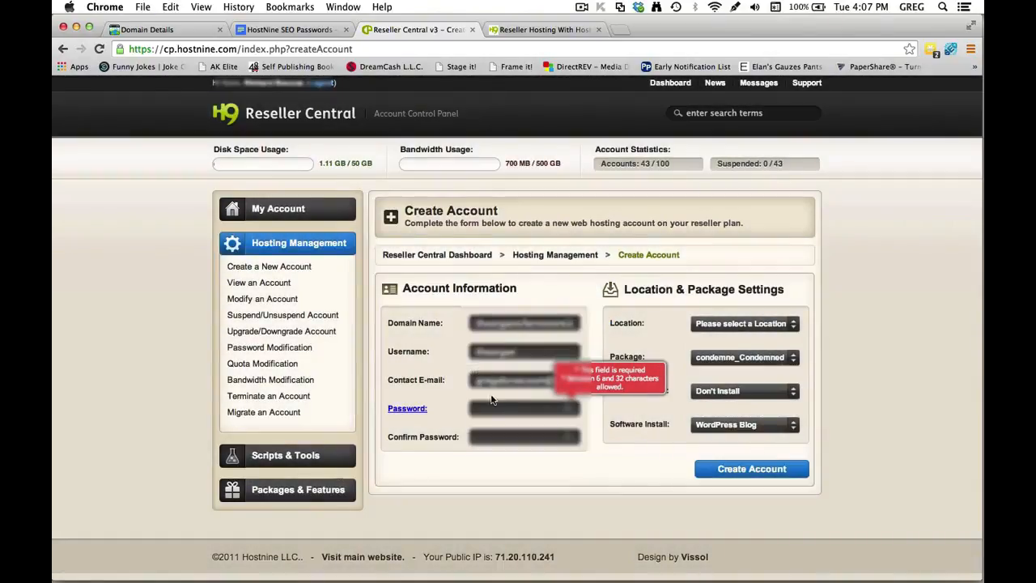
{"action": "left_click", "coordinate": [492, 407]}
{"action": "key", "text": "super+v"}
{"action": "left_click_drag", "start_coordinate": [533, 405], "coordinate": [437, 405]}
{"action": "key", "text": "super+v"}
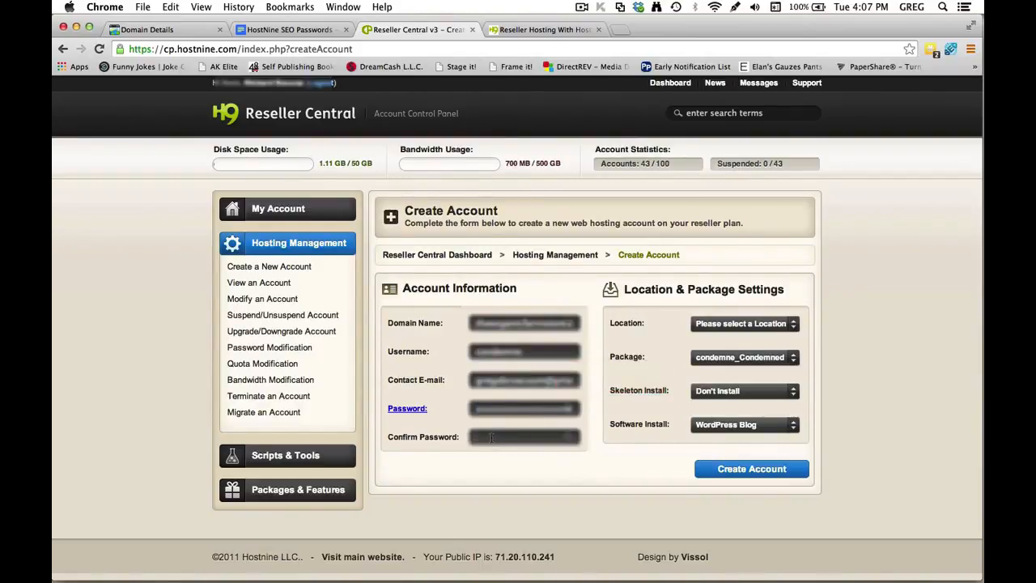
{"action": "key", "text": "super+v"}
Retype the username and open the server Location list.
{"action": "left_click_drag", "start_coordinate": [524, 351], "coordinate": [430, 357]}
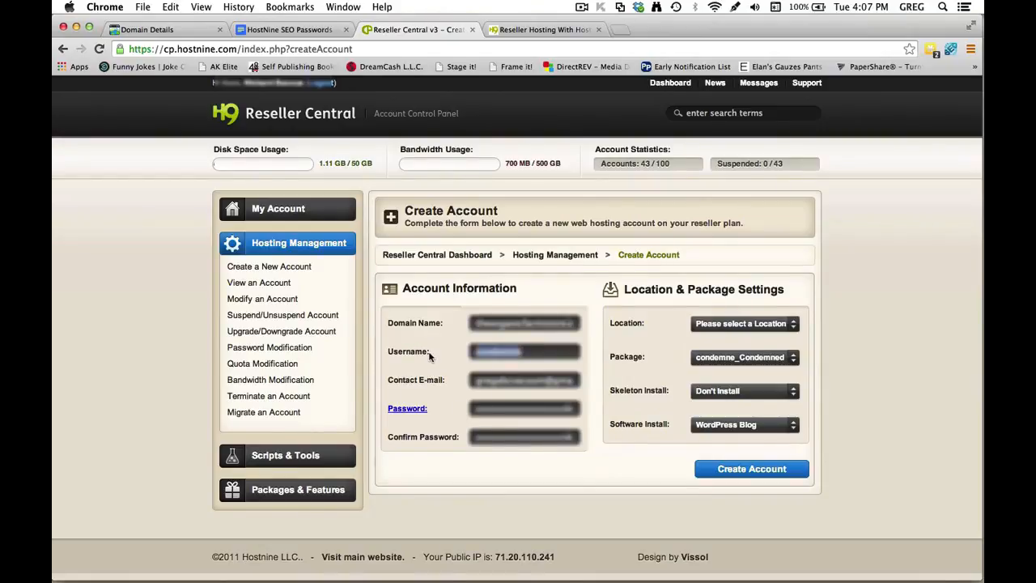
{"action": "type", "text": "t"}
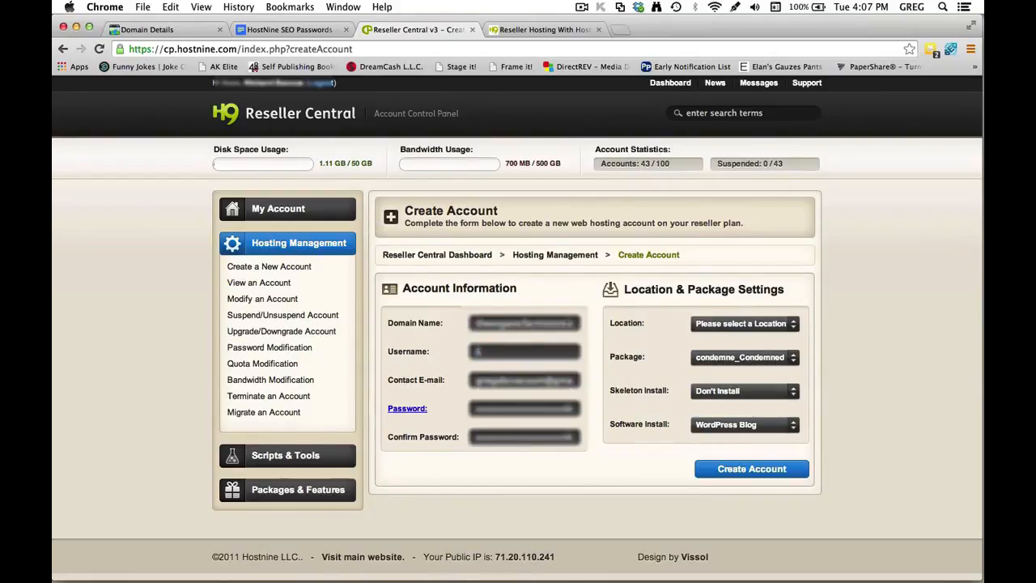
{"action": "type", "text": "heorgan"}
{"action": "left_click", "coordinate": [749, 323]}
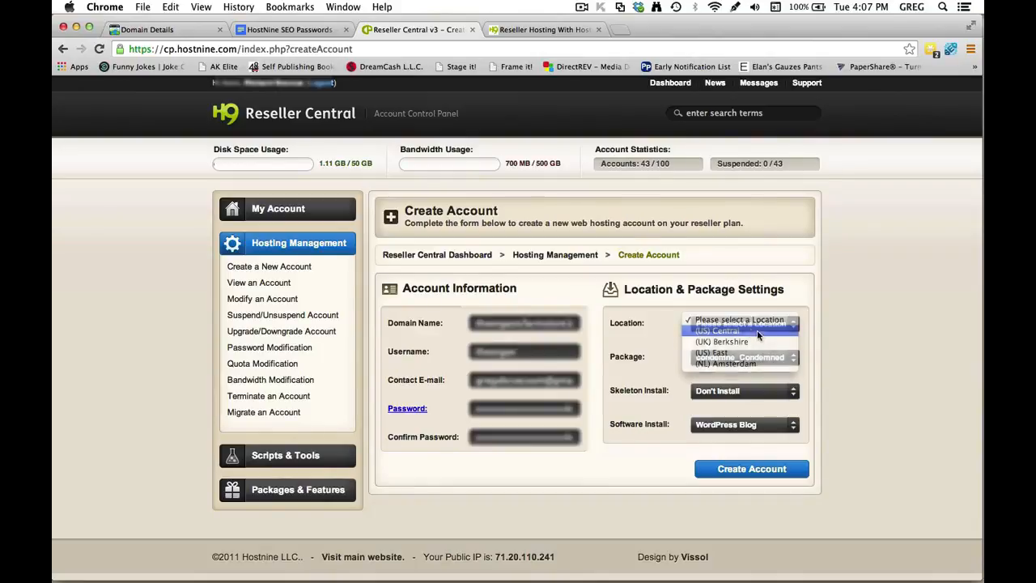
Choose (US) Central, package condemne_BASIC and Don't Install, then create the account.
{"action": "left_click", "coordinate": [749, 331]}
{"action": "left_click", "coordinate": [783, 357]}
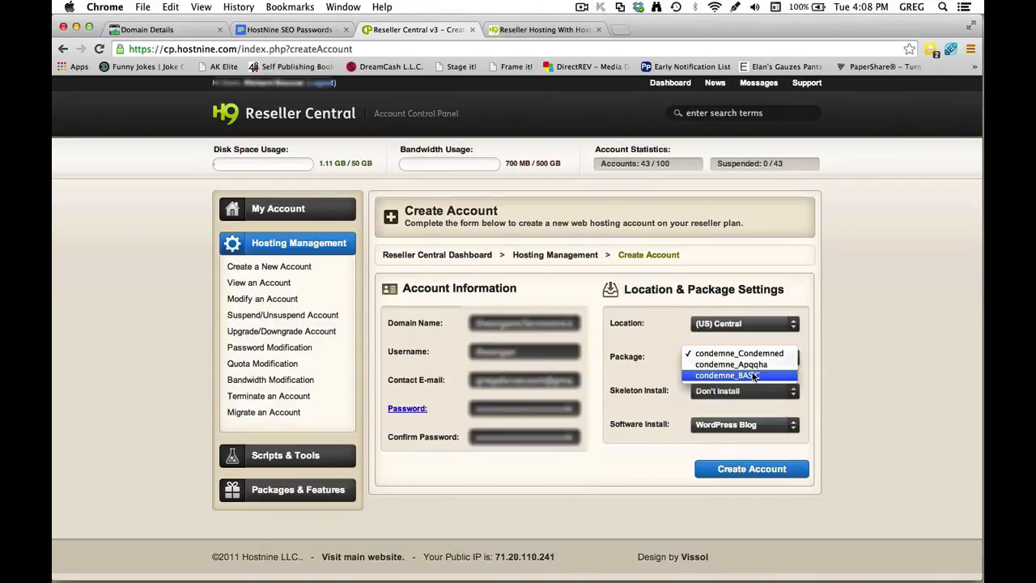
{"action": "left_click", "coordinate": [754, 377]}
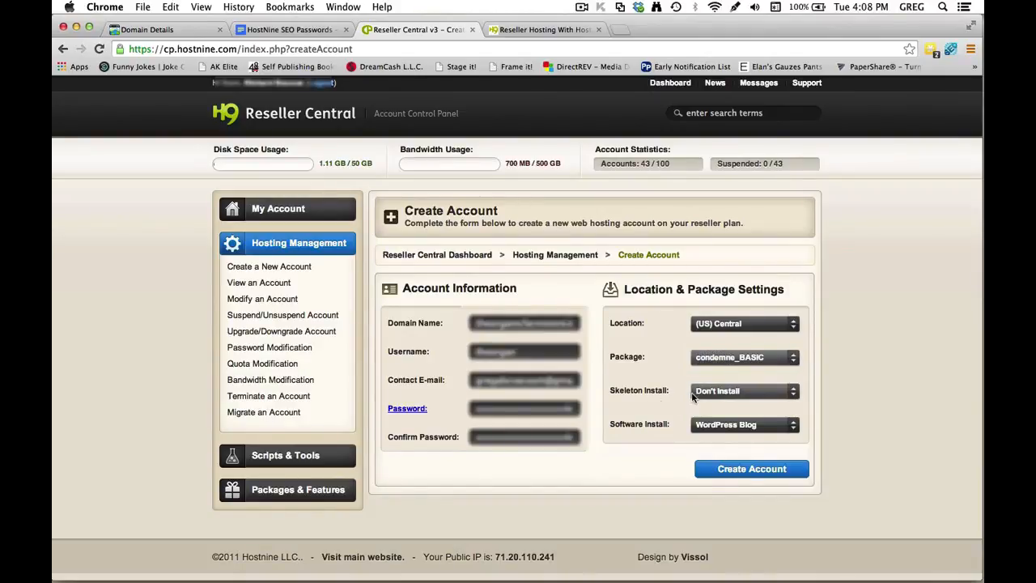
{"action": "left_click", "coordinate": [784, 425]}
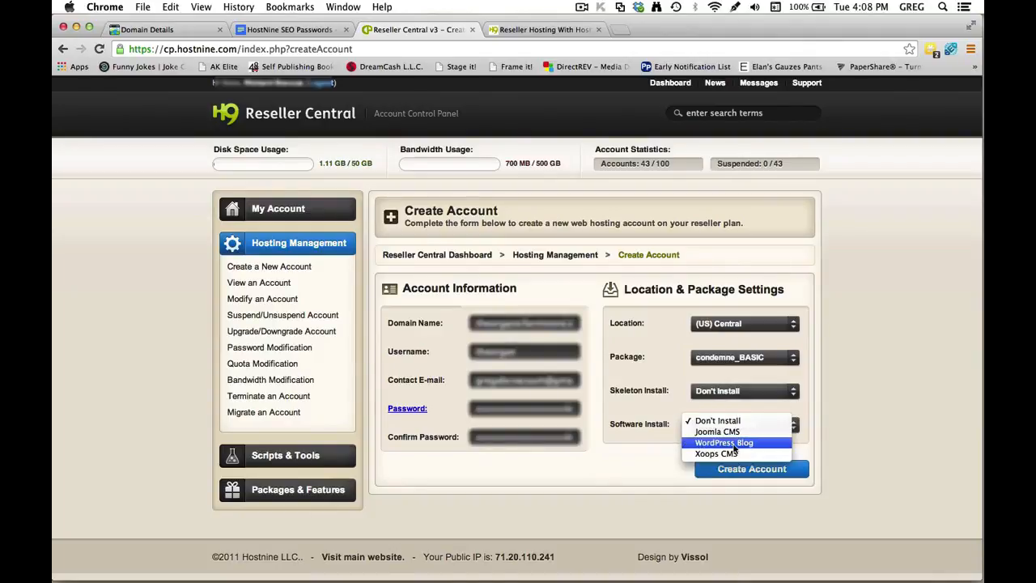
{"action": "left_click", "coordinate": [740, 433]}
{"action": "left_click", "coordinate": [741, 426]}
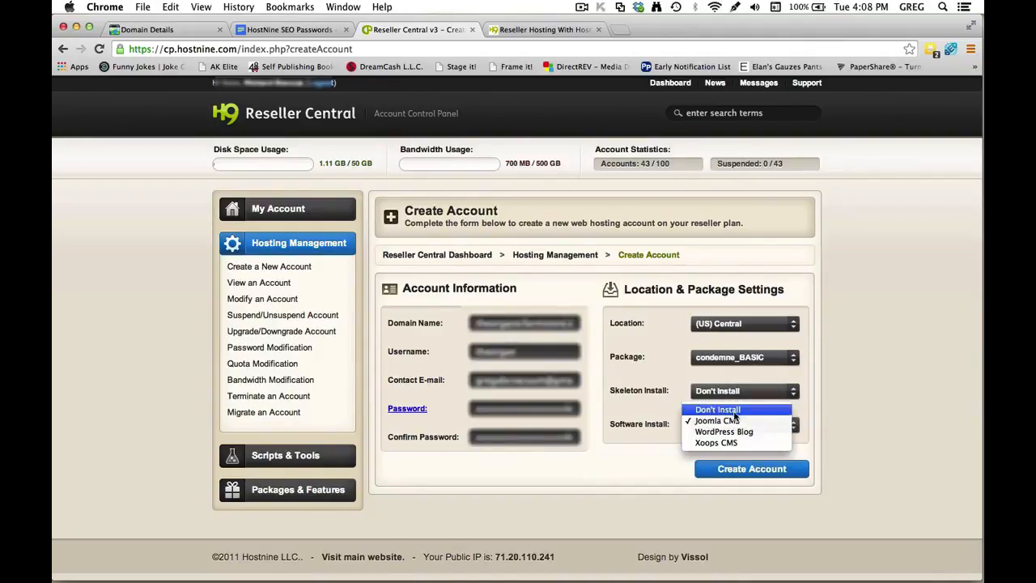
{"action": "left_click", "coordinate": [735, 415]}
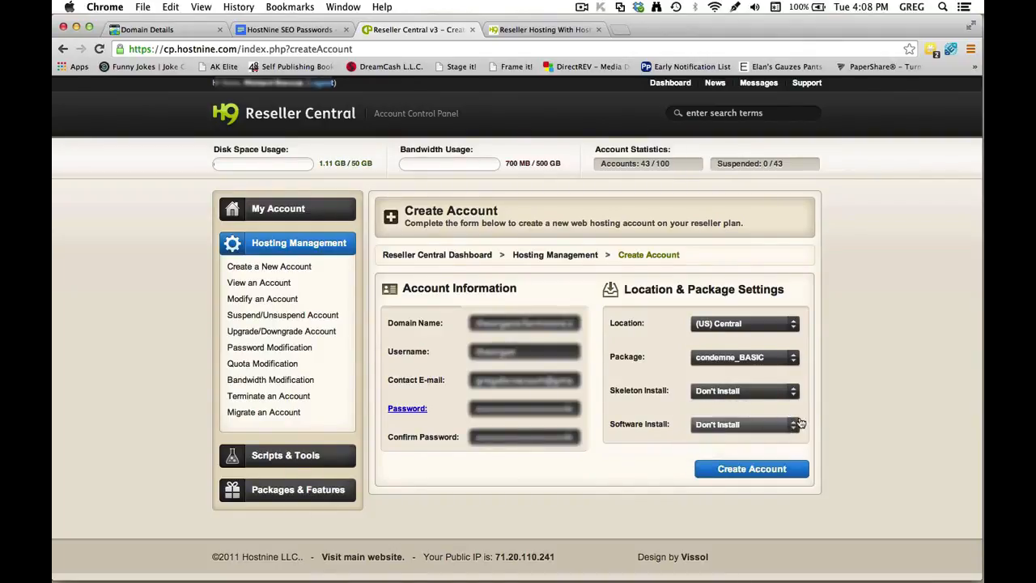
{"action": "left_click", "coordinate": [761, 474]}
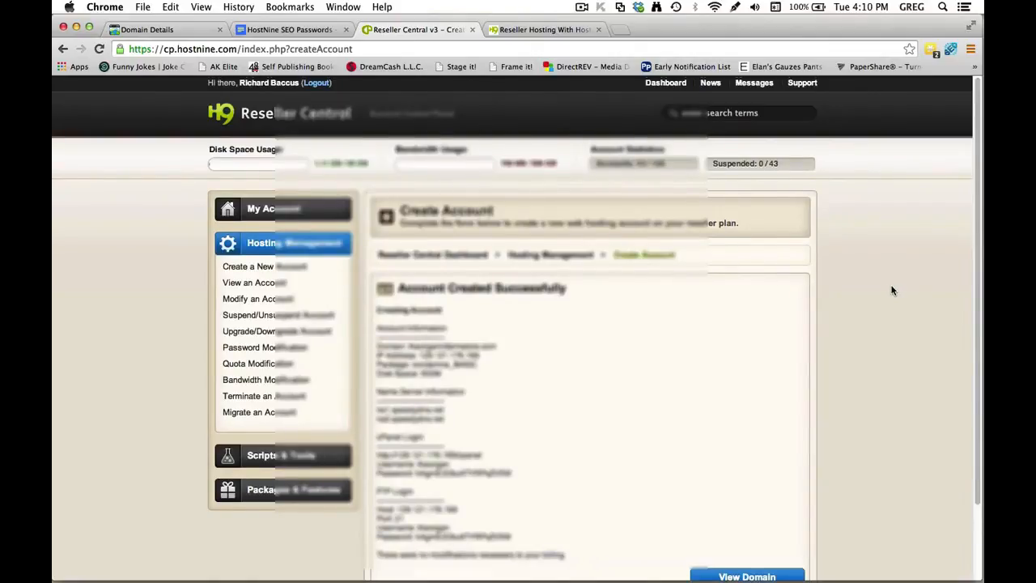
Copy the new account's information and login details from the success page.
{"action": "scroll", "coordinate": [893, 290], "scroll_direction": "down", "scroll_amount": 1}
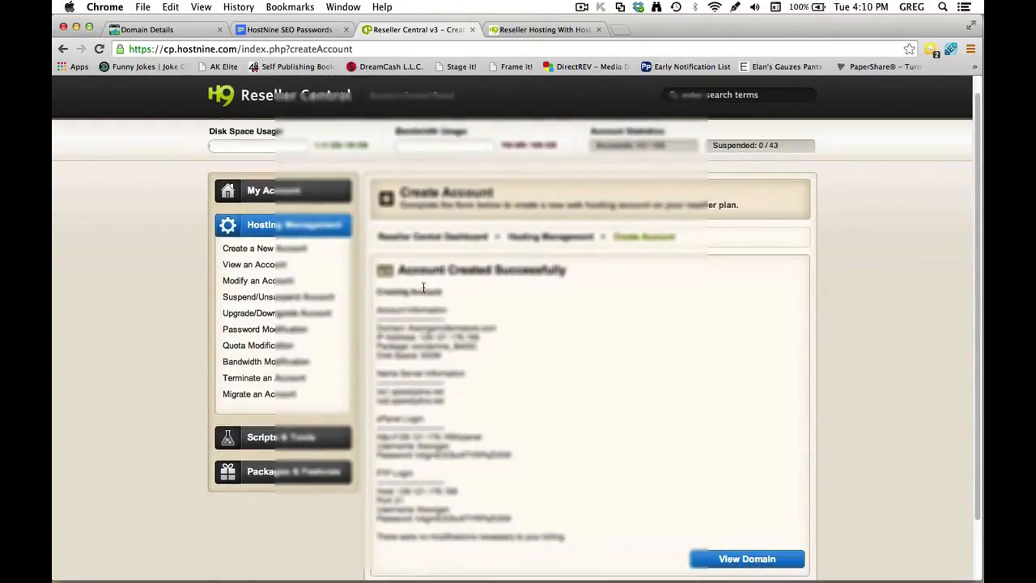
{"action": "left_click_drag", "start_coordinate": [378, 308], "coordinate": [617, 520]}
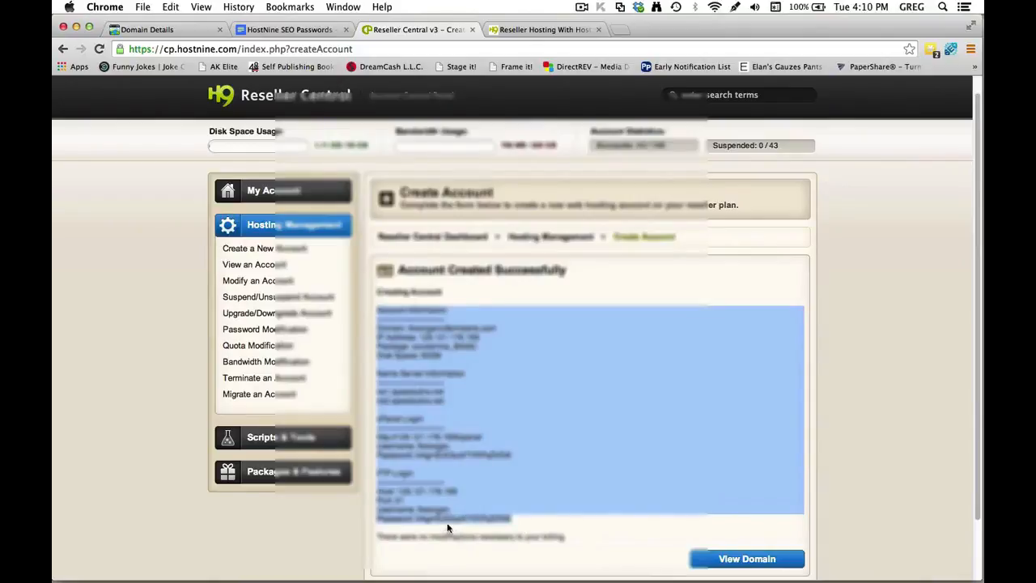
{"action": "key", "text": "super+c"}
{"action": "left_click", "coordinate": [308, 30]}
Paste the account details below the domain and start a new page headed 'Wordpress settings'.
{"action": "left_click", "coordinate": [353, 234]}
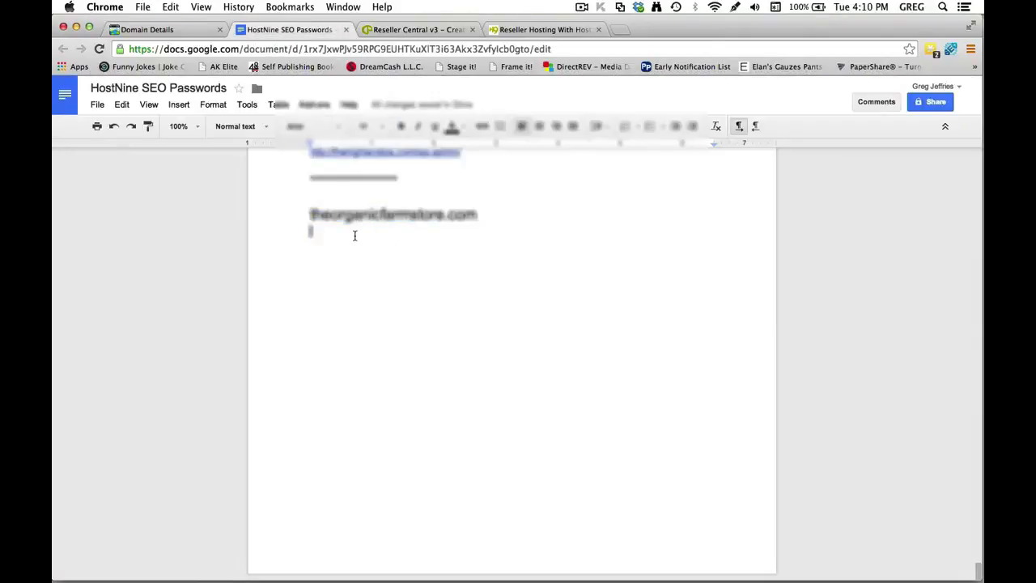
{"action": "key", "text": "super+v"}
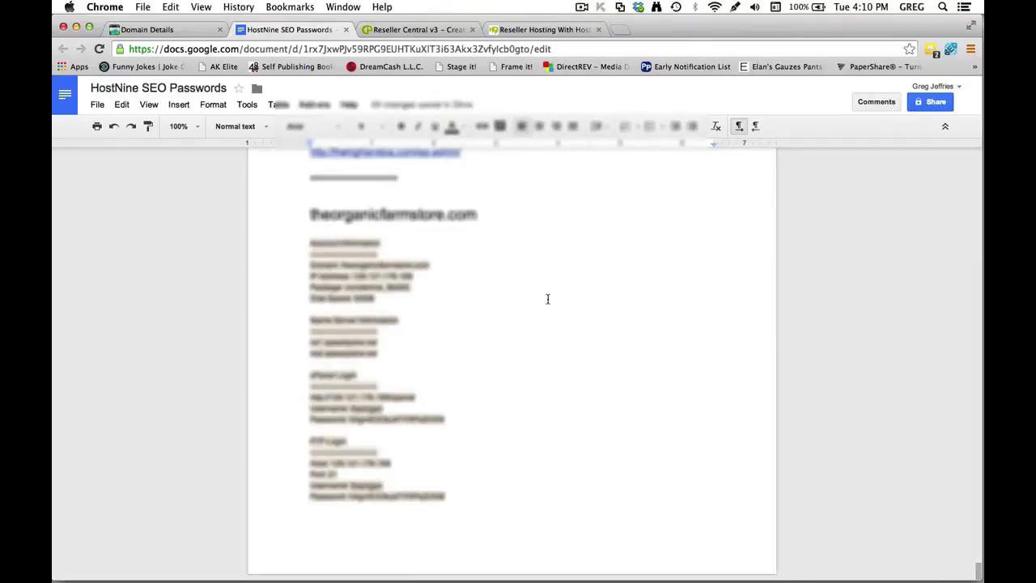
{"action": "key", "text": "super+Return"}
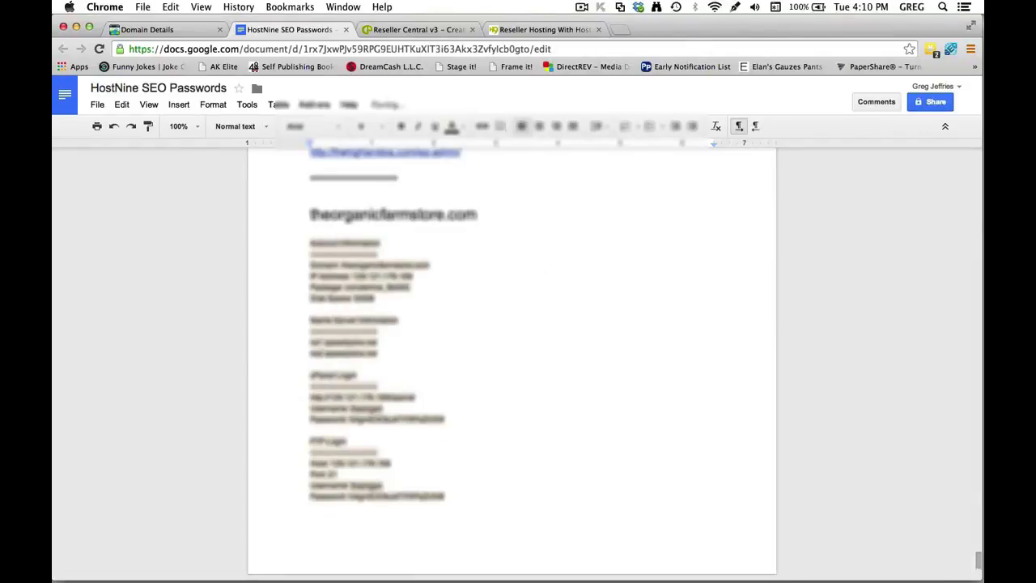
{"action": "type", "text": "Website"}
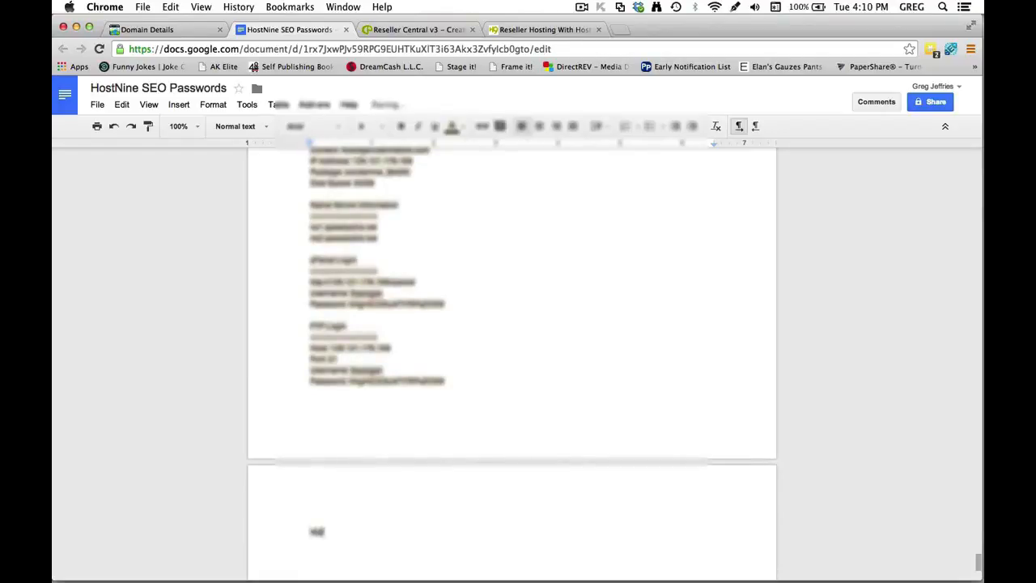
{"action": "type", "text": "e"}
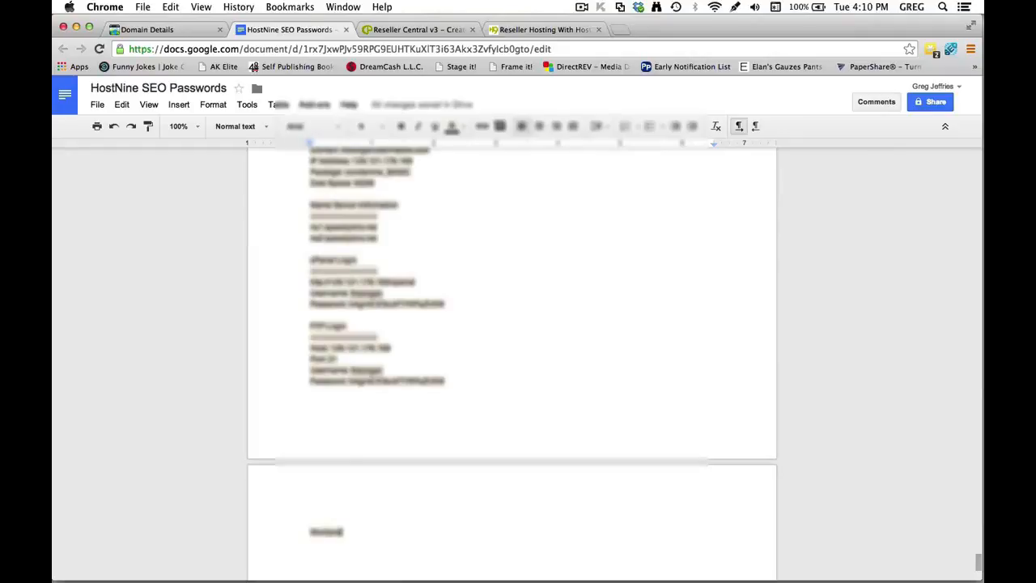
{"action": "type", "text": "sss"}
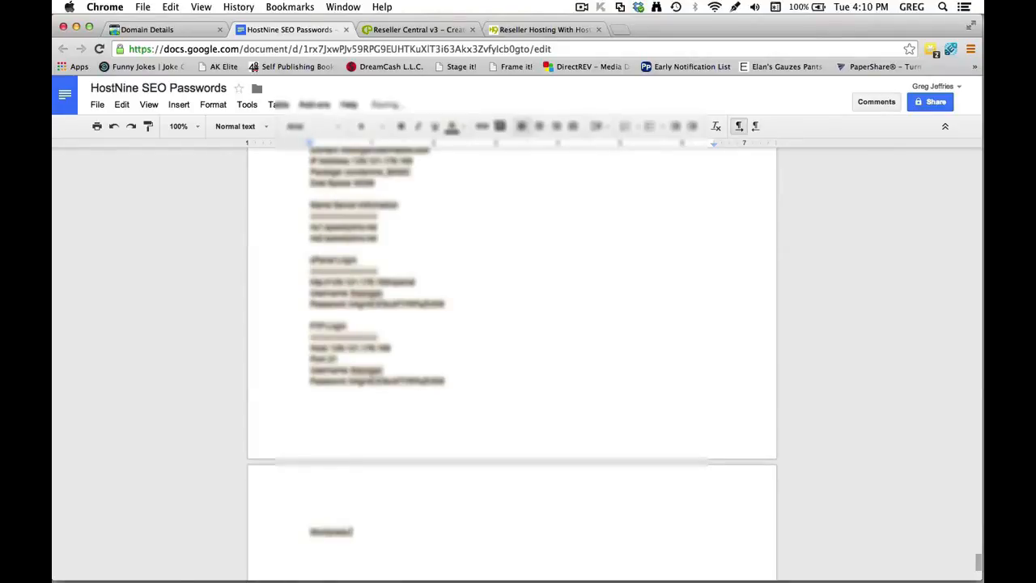
{"action": "key", "text": "BackSpace"}
{"action": "type", "text": "settings"}
{"action": "key", "text": "Return"}
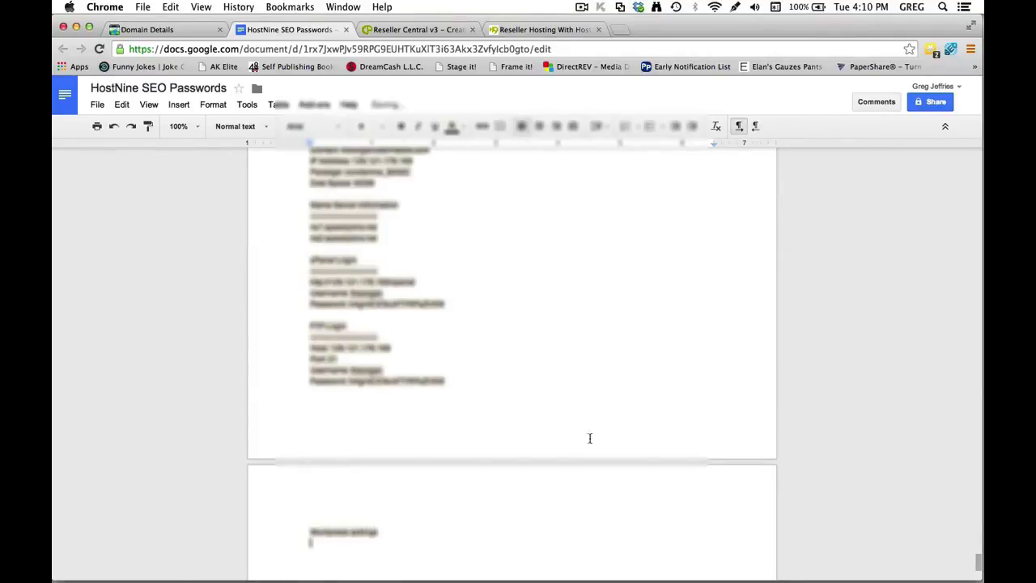
Copy the username and password lines under the heading and make the heading bold.
{"action": "left_click_drag", "start_coordinate": [447, 380], "coordinate": [299, 375]}
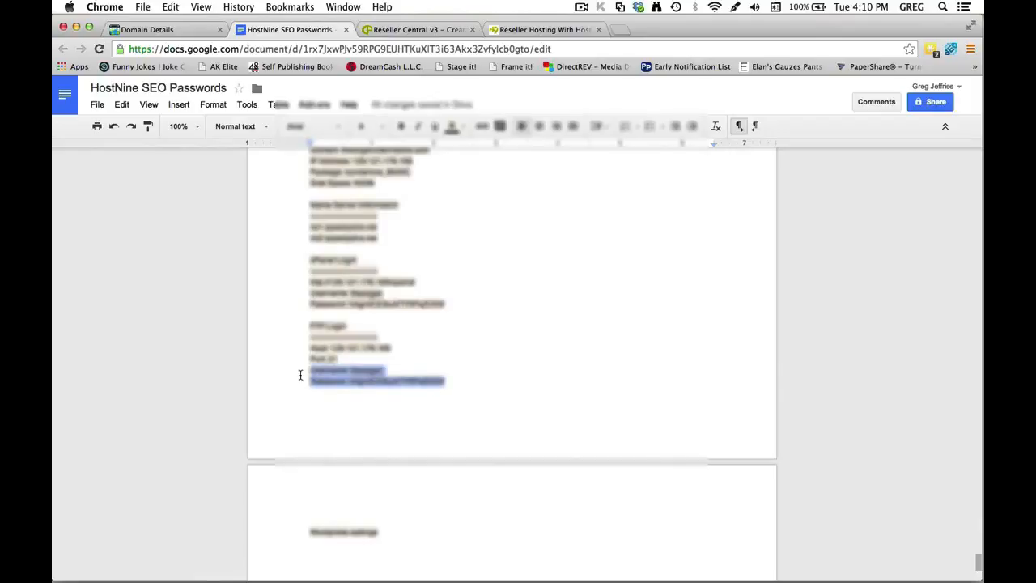
{"action": "key", "text": "super+c"}
{"action": "left_click", "coordinate": [364, 544]}
{"action": "key", "text": "super+v"}
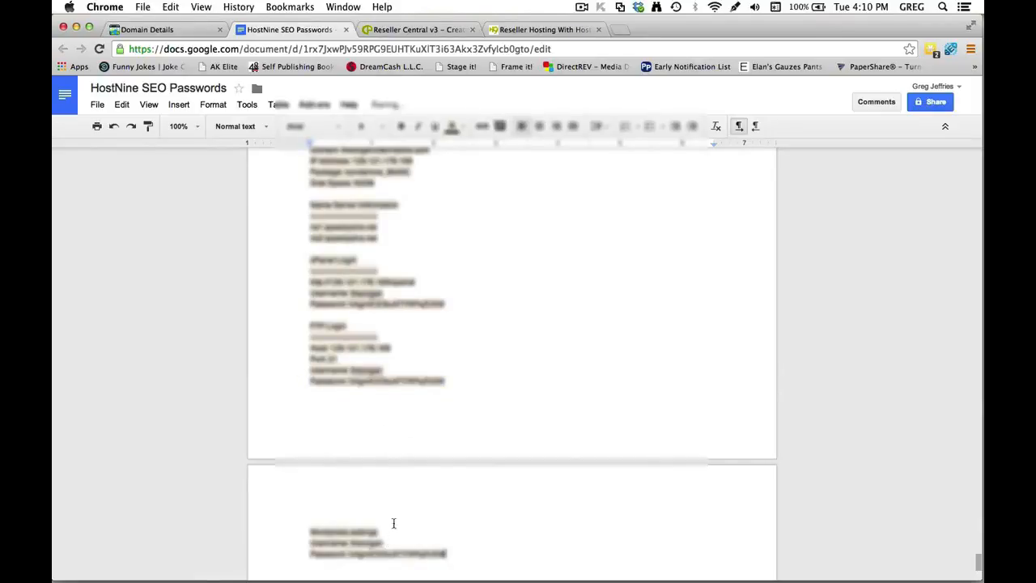
{"action": "left_click_drag", "start_coordinate": [380, 528], "coordinate": [303, 528]}
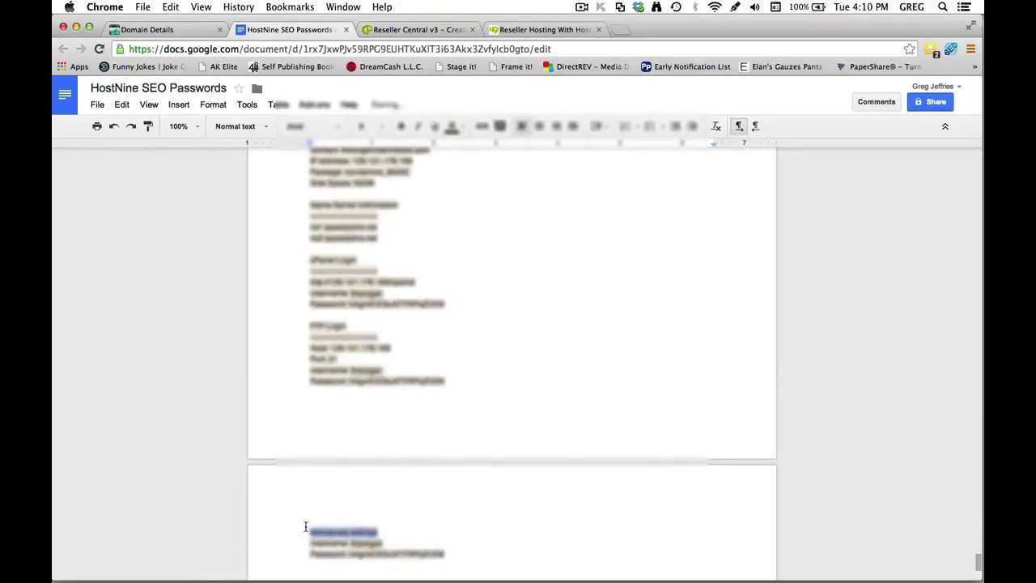
{"action": "key", "text": "super+b"}
{"action": "left_click", "coordinate": [476, 503]}
{"action": "scroll", "coordinate": [486, 504], "scroll_direction": "down", "scroll_amount": 4}
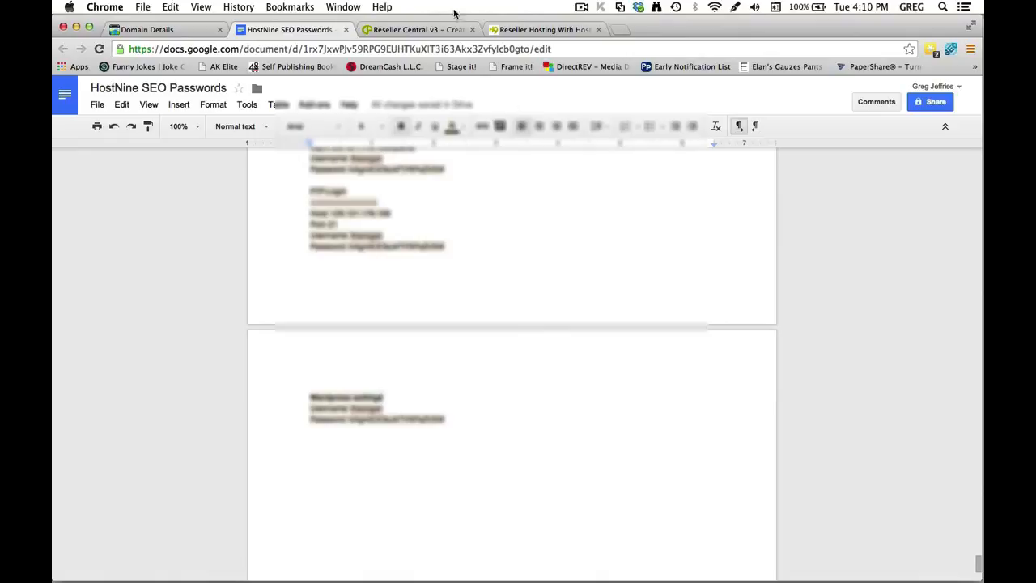
Close the extra reseller tab, log in to theorganicfarmstore.com's cPanel, and permanently dismiss its welcome prompt.
{"action": "left_click", "coordinate": [519, 33]}
{"action": "left_click", "coordinate": [447, 30]}
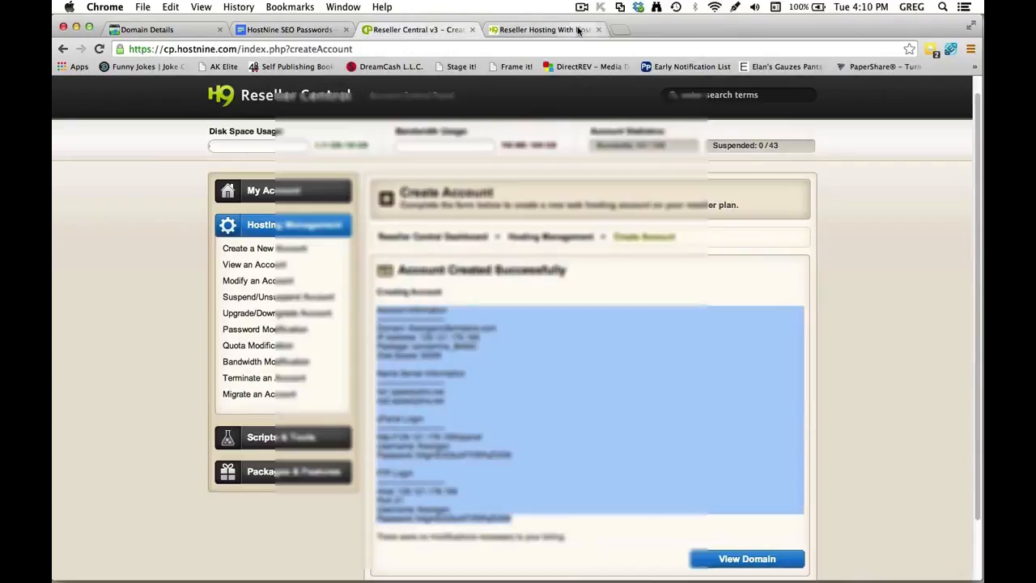
{"action": "left_click", "coordinate": [599, 29]}
{"action": "left_click", "coordinate": [753, 558]}
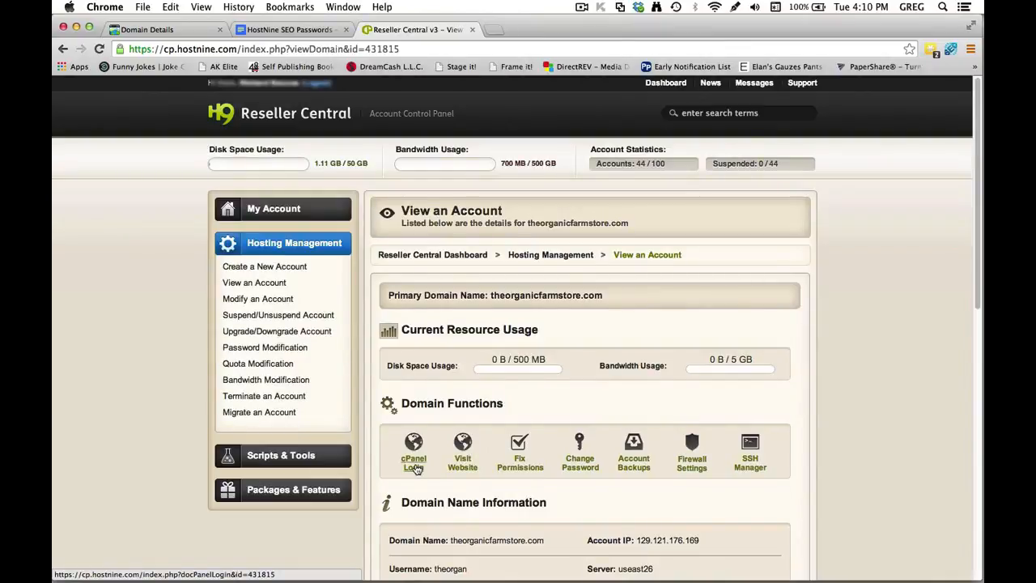
{"action": "left_click", "coordinate": [414, 468]}
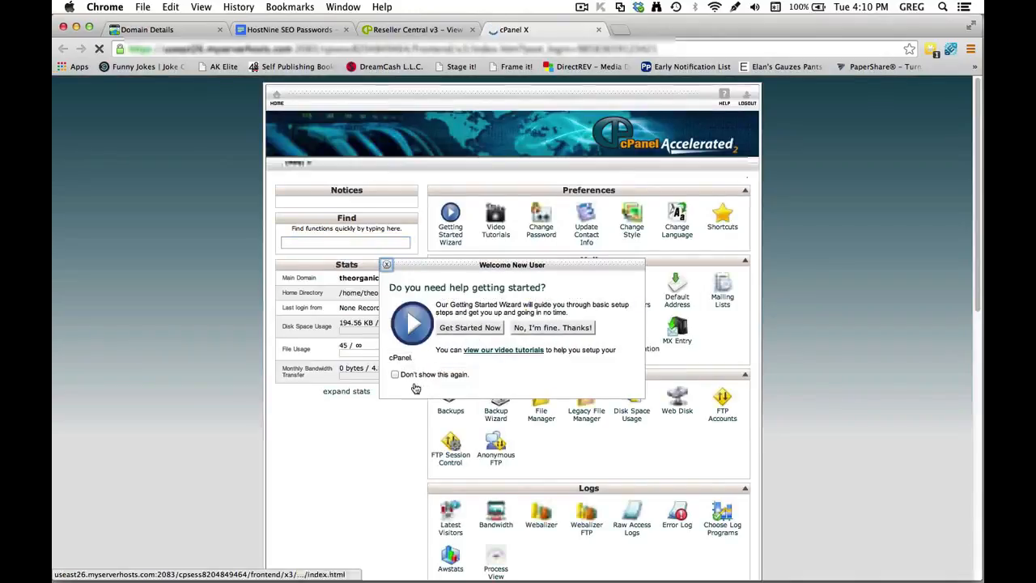
{"action": "left_click", "coordinate": [395, 374]}
{"action": "left_click", "coordinate": [389, 267]}
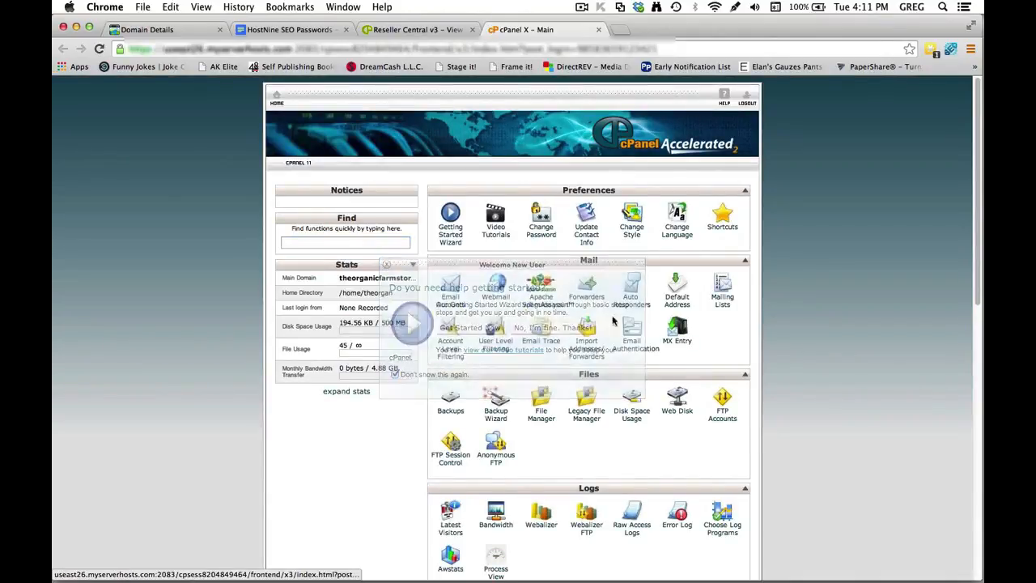
Return to GoDaddy and scroll the Domain Details page down to the Domain Settings list.
{"action": "left_click", "coordinate": [169, 29]}
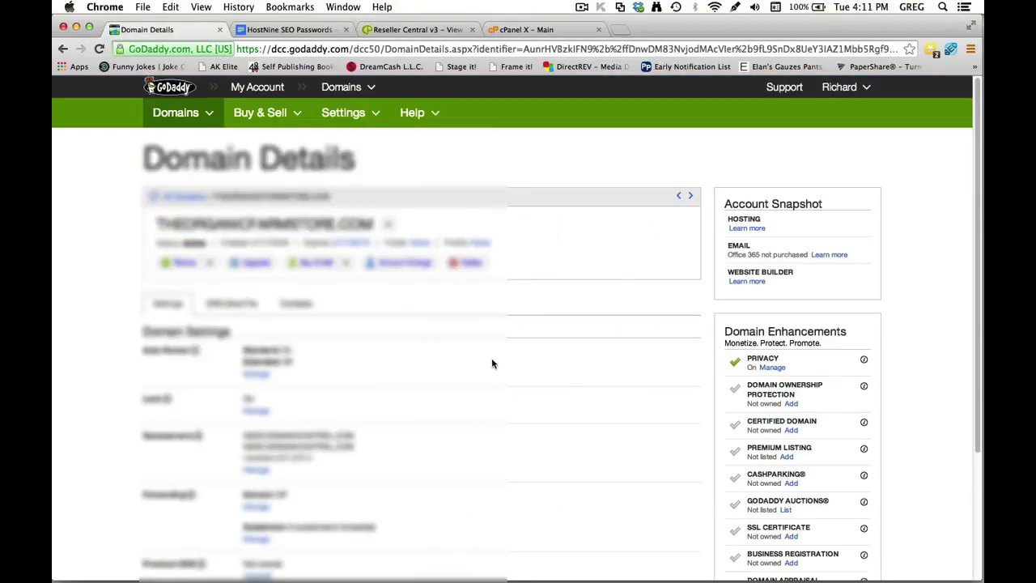
{"action": "scroll", "coordinate": [491, 363], "scroll_direction": "down", "scroll_amount": 3}
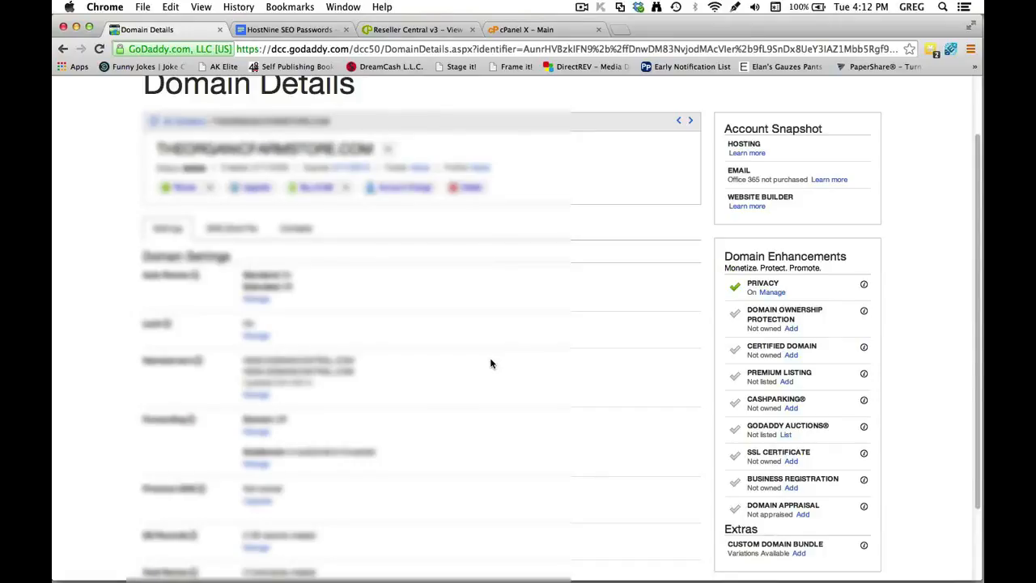
{"action": "scroll", "coordinate": [488, 362], "scroll_direction": "down", "scroll_amount": 3}
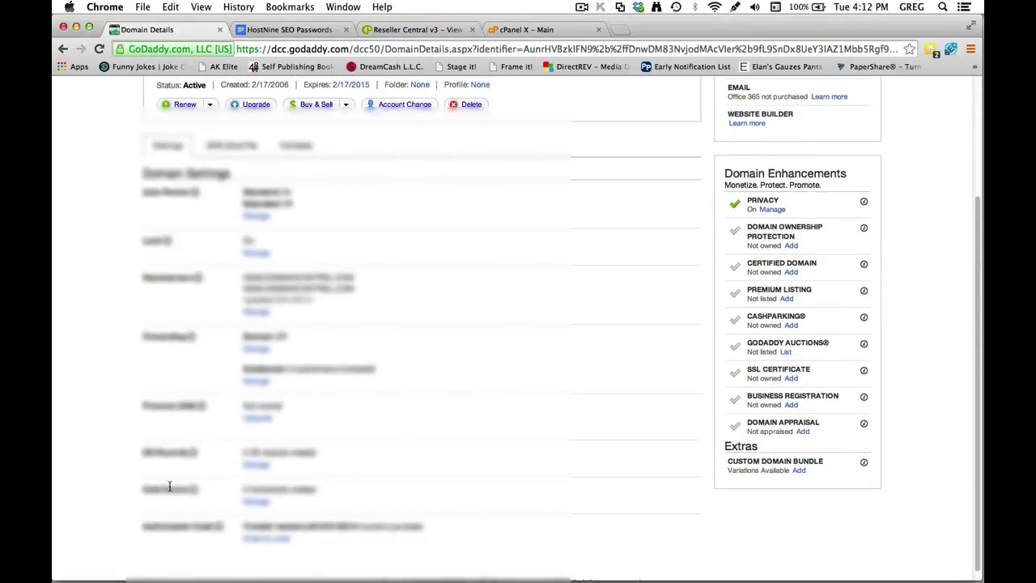
Open a new Add Hostname form under Host Names, then bring up the passwords document.
{"action": "left_click", "coordinate": [258, 503]}
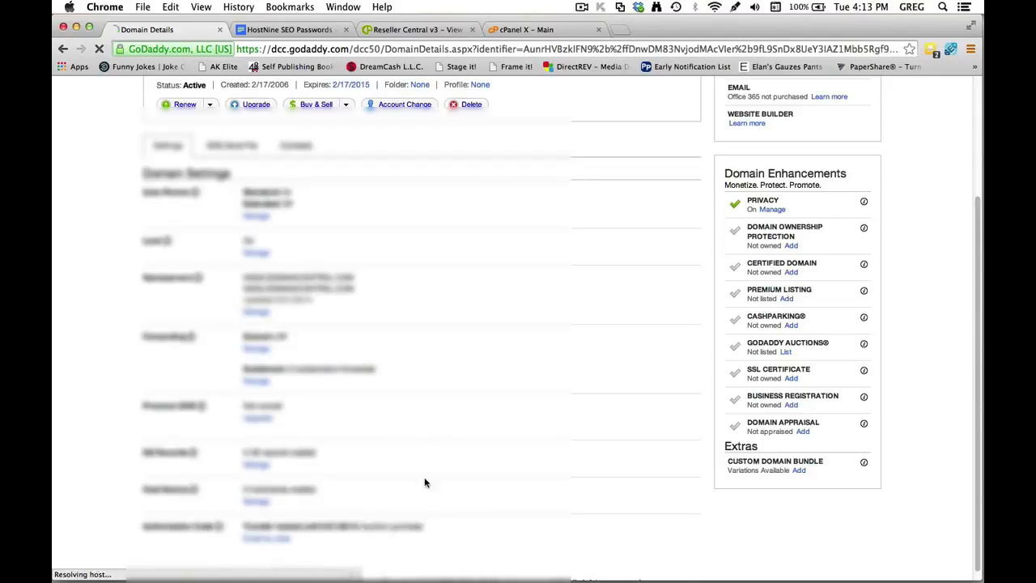
{"action": "left_click", "coordinate": [516, 328]}
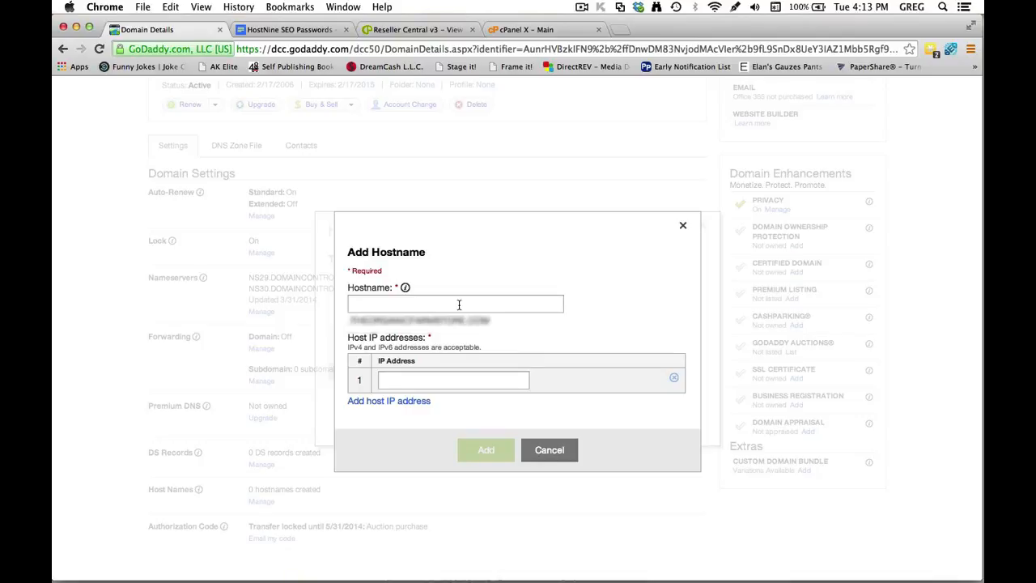
{"action": "left_click", "coordinate": [324, 30]}
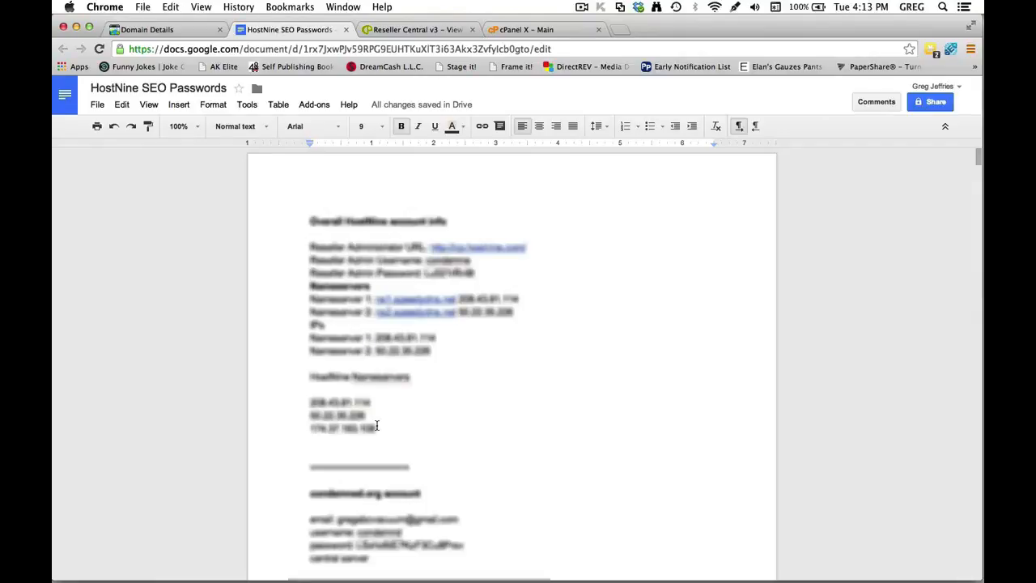
Select the first HostNine nameserver IP, 208.43.81.114, and return to GoDaddy's Add Hostname form.
{"action": "left_click_drag", "start_coordinate": [371, 402], "coordinate": [309, 401]}
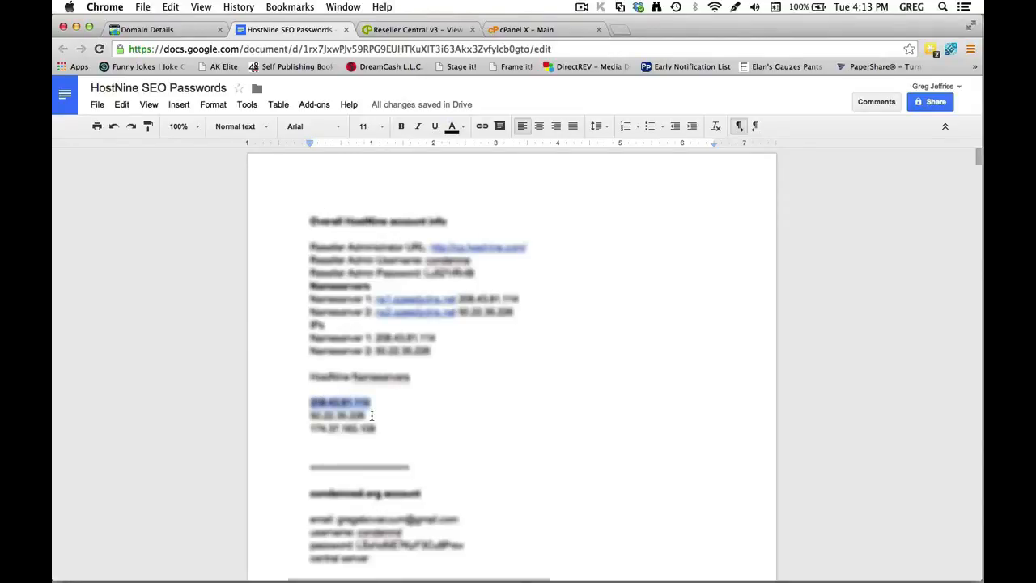
{"action": "left_click", "coordinate": [193, 29]}
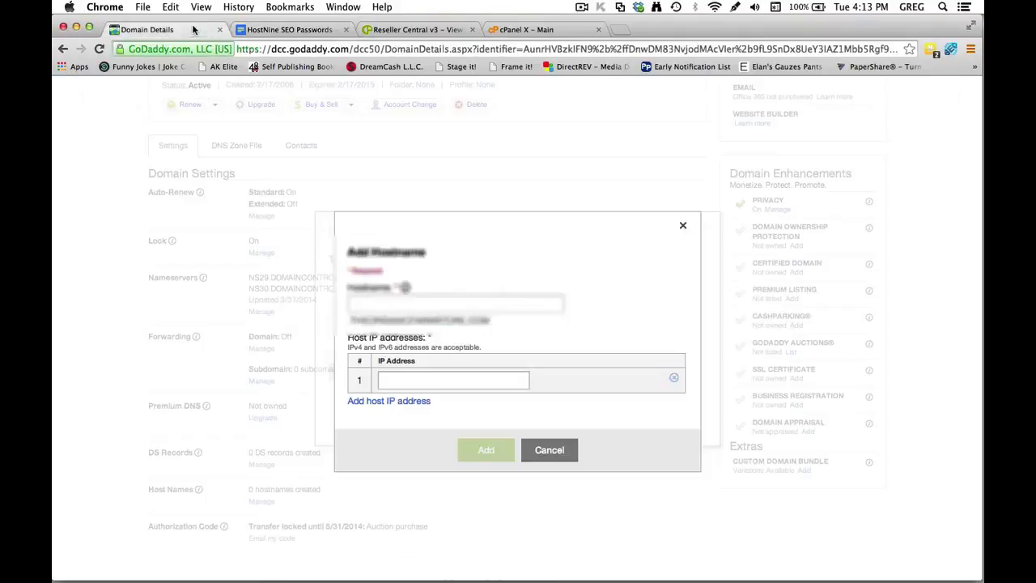
Add hostname NS18 with IP 208.43.81.114, then select the second IP in the HostNine notes.
{"action": "left_click", "coordinate": [425, 304]}
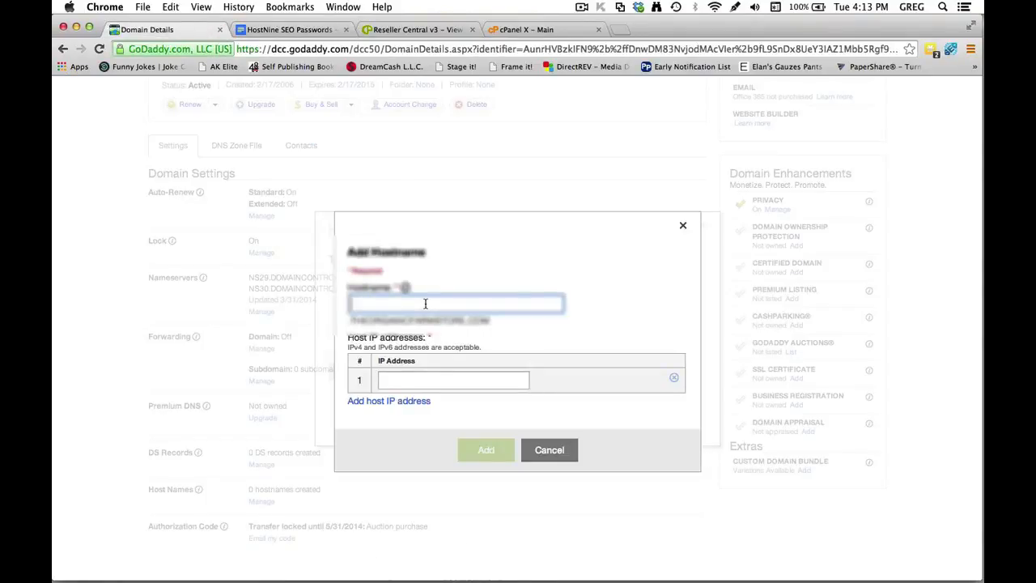
{"action": "type", "text": "ns"}
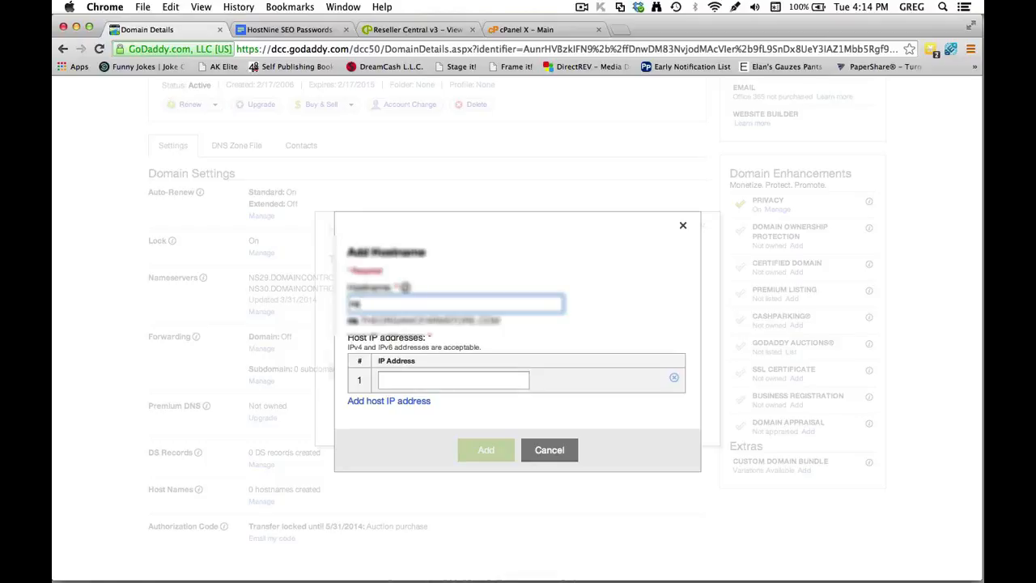
{"action": "type", "text": "16"}
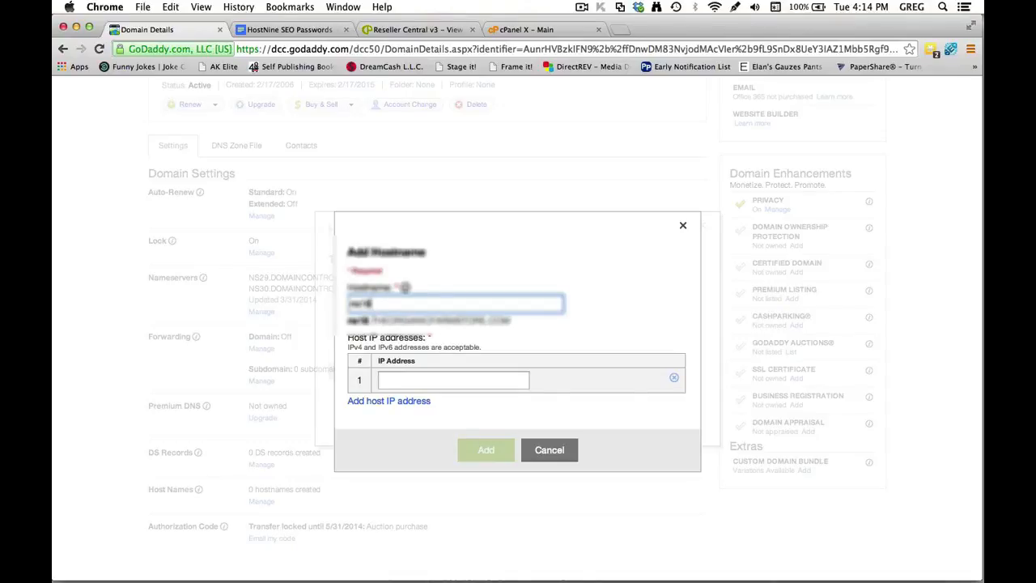
{"action": "key", "text": "Tab"}
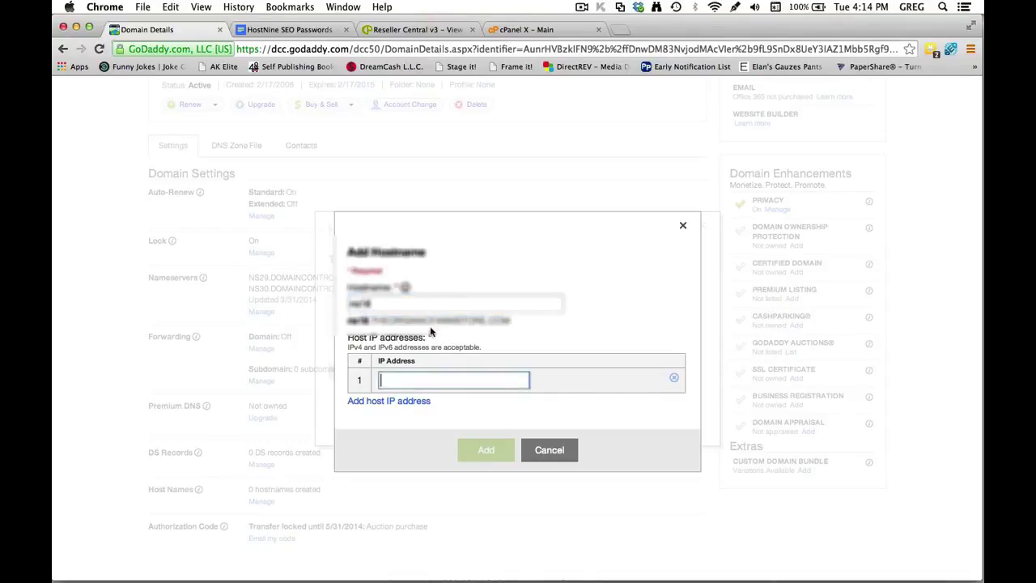
{"action": "key", "text": "super+v"}
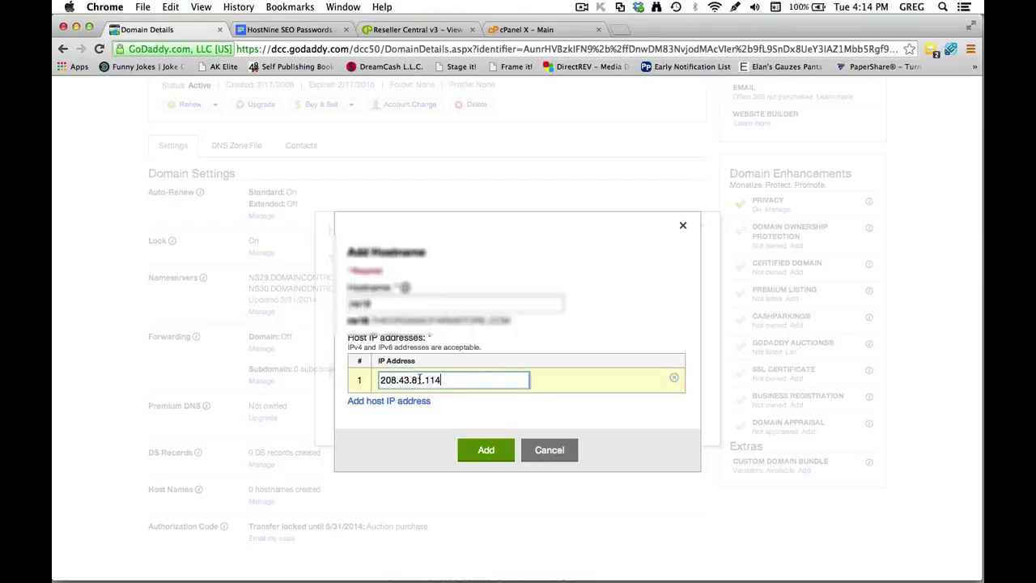
{"action": "left_click", "coordinate": [486, 450]}
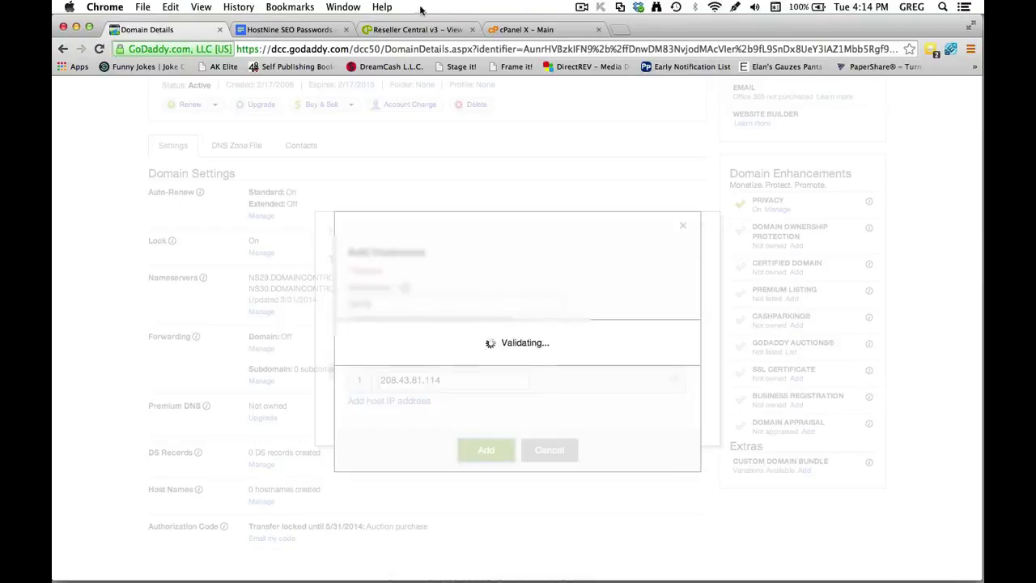
{"action": "key", "text": "ctrl+Tab"}
{"action": "left_click_drag", "start_coordinate": [365, 415], "coordinate": [309, 416]}
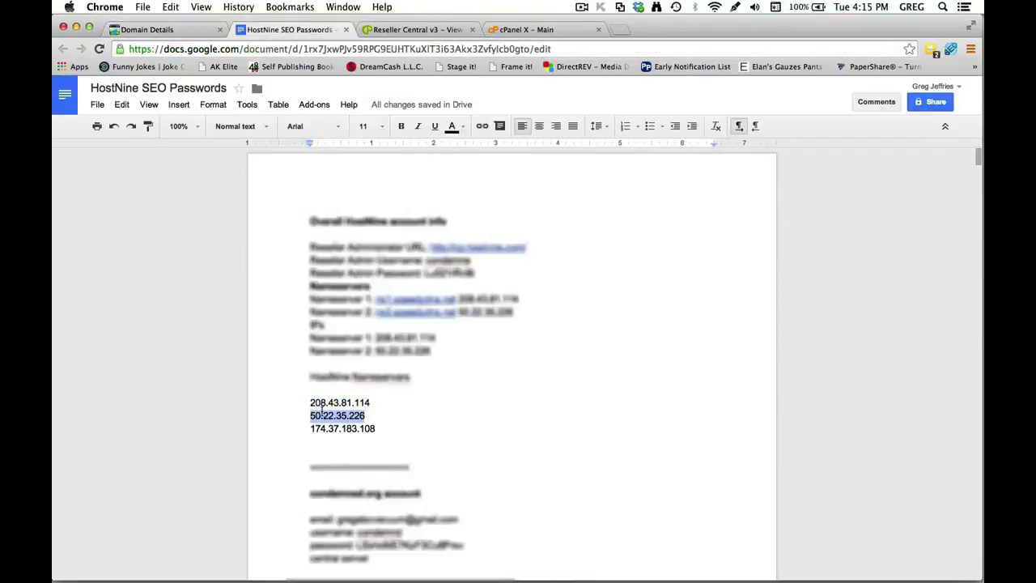
Copy the second IP and add hostname NS19 pointing to 50.22.35.226.
{"action": "key", "text": "super+c"}
{"action": "left_click", "coordinate": [170, 30]}
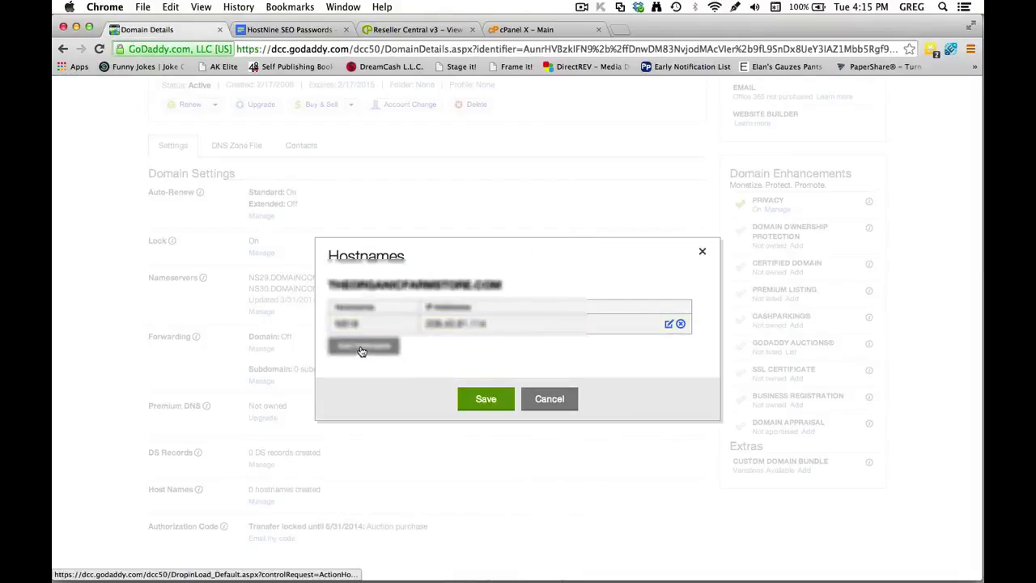
{"action": "left_click", "coordinate": [364, 349]}
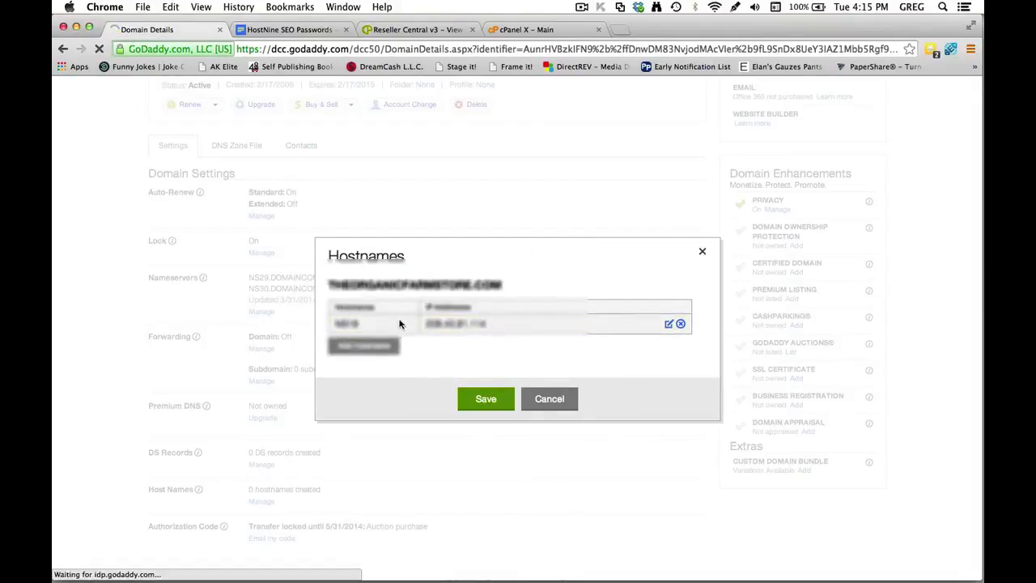
{"action": "left_click", "coordinate": [371, 326]}
{"action": "type", "text": "s19"}
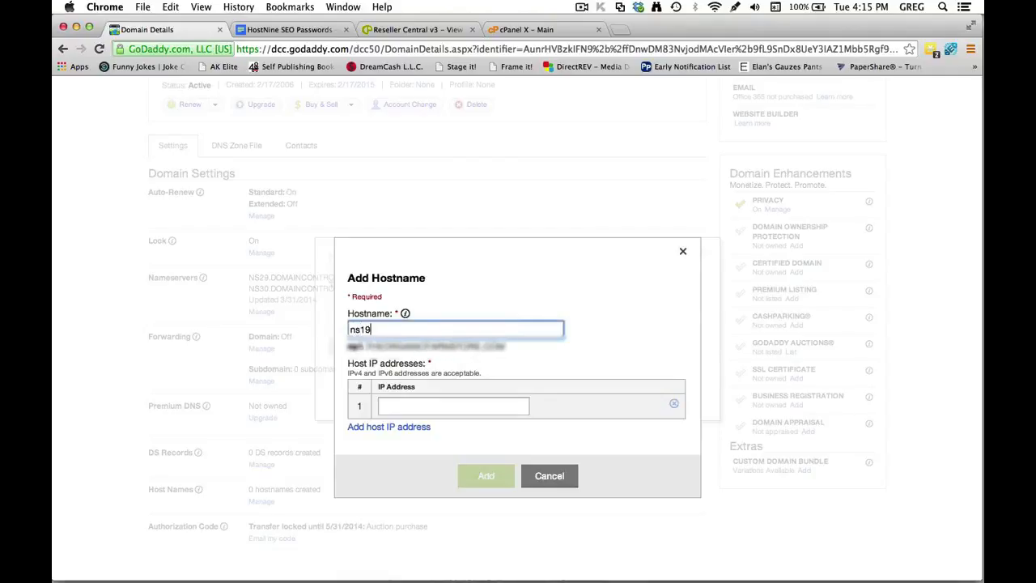
{"action": "key", "text": "Tab"}
{"action": "key", "text": "ctrl+v"}
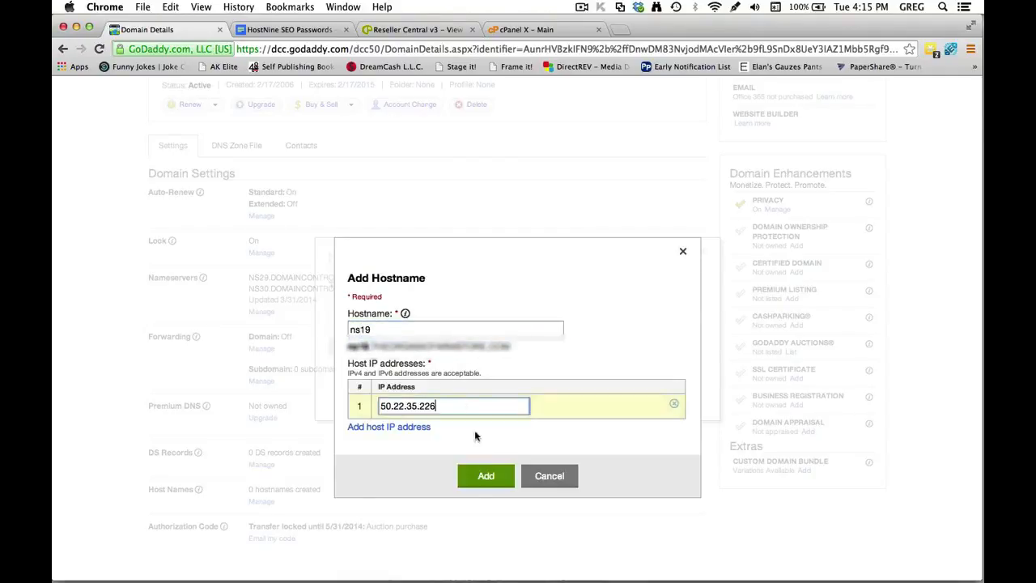
{"action": "left_click", "coordinate": [486, 476]}
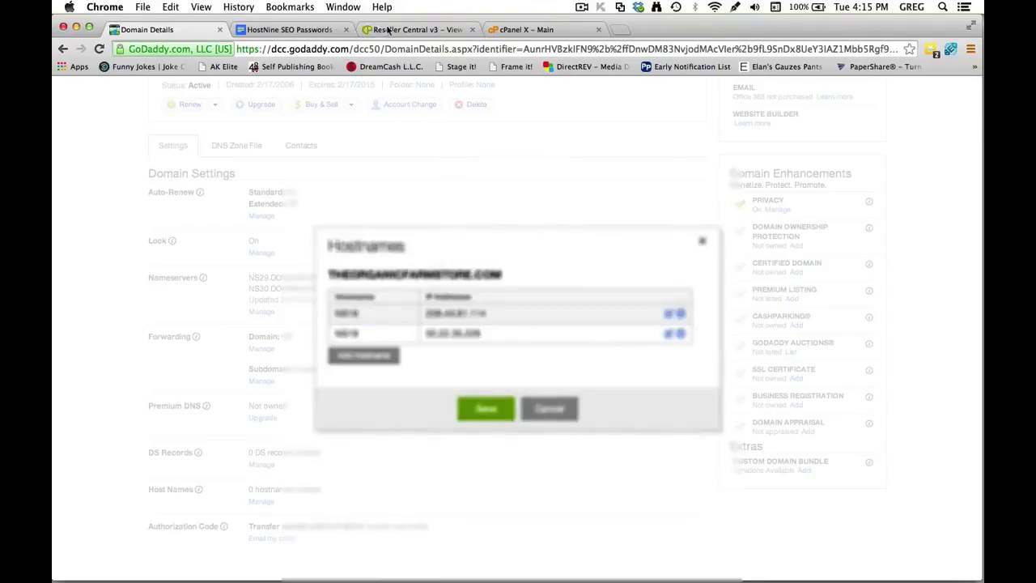
Copy the third IP from the notes and add hostname NS20 pointing to 174.37.183.108.
{"action": "left_click", "coordinate": [300, 29]}
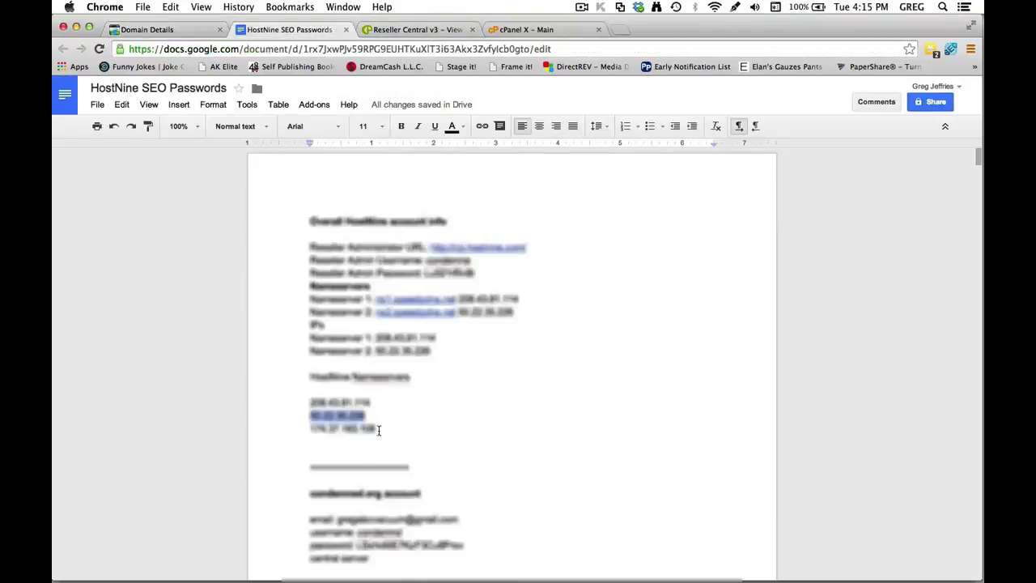
{"action": "left_click_drag", "start_coordinate": [379, 430], "coordinate": [309, 432]}
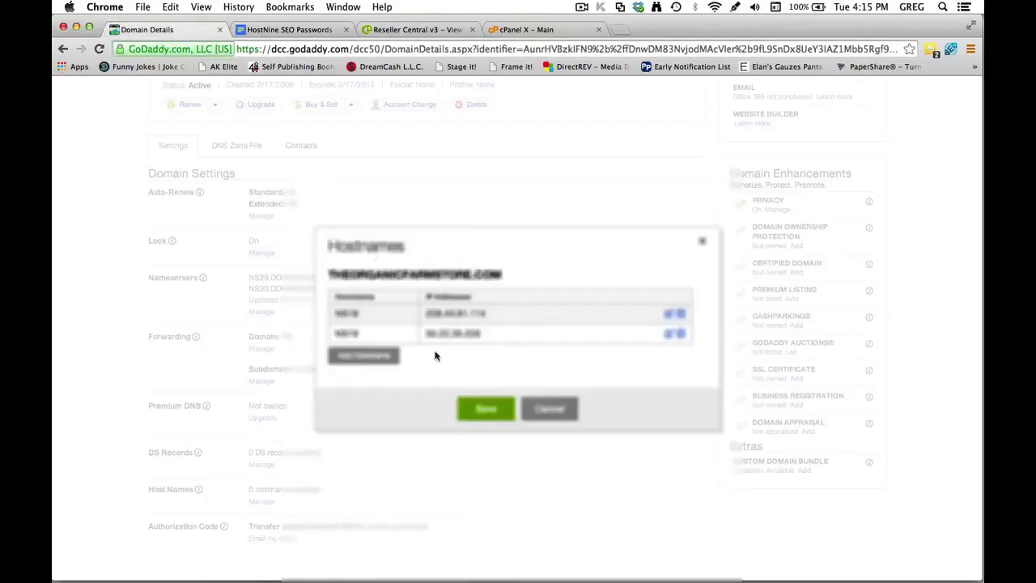
{"action": "left_click", "coordinate": [198, 30]}
{"action": "left_click", "coordinate": [394, 359]}
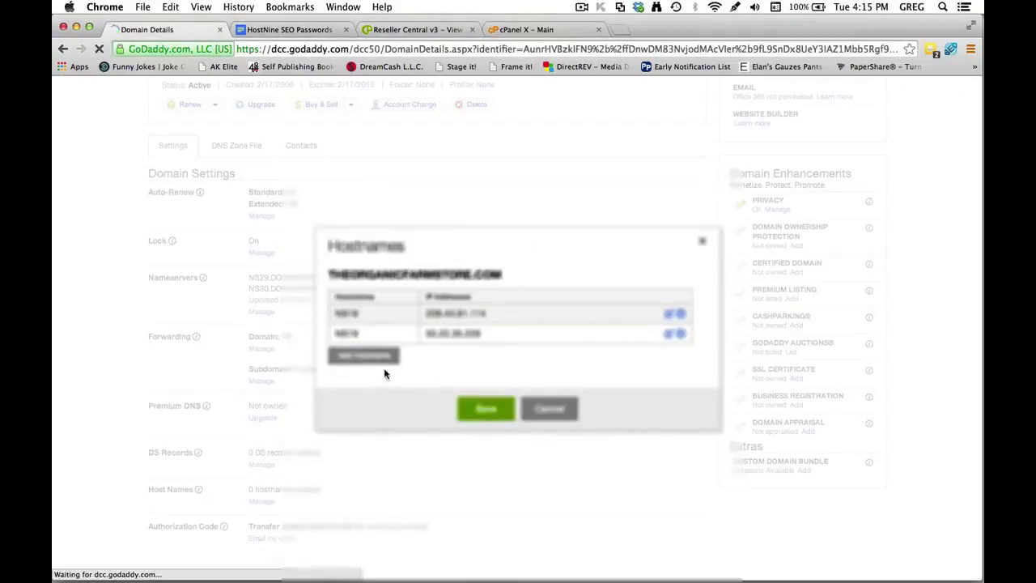
{"action": "left_click", "coordinate": [388, 321]}
{"action": "type", "text": "ns01"}
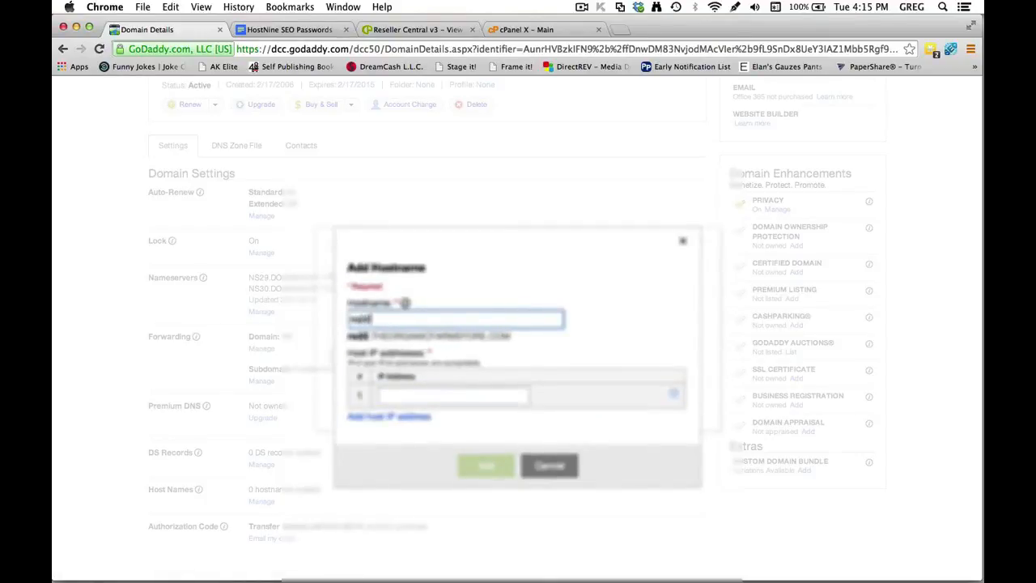
{"action": "key", "text": "Tab"}
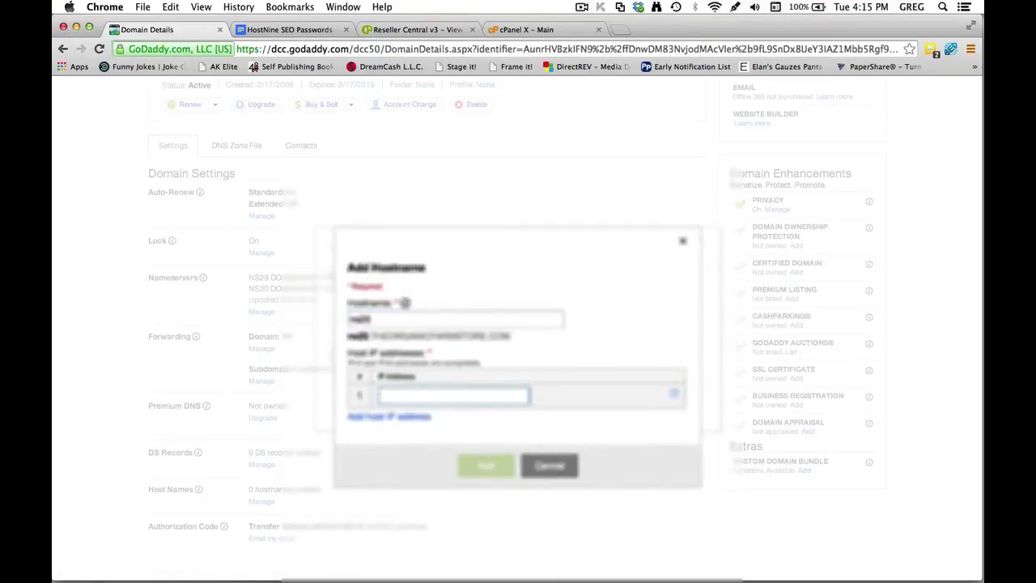
{"action": "key", "text": "super+v"}
{"action": "left_click", "coordinate": [494, 468]}
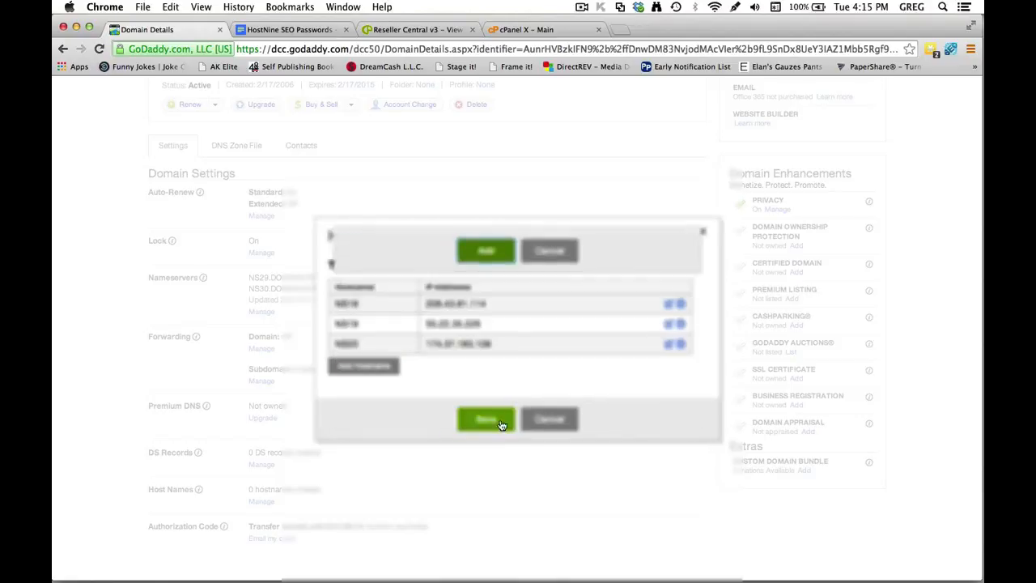
Save hostnames NS18, NS19 and NS20 in GoDaddy, then open cPanel's Advanced DNS Zone Editor.
{"action": "left_click", "coordinate": [486, 418]}
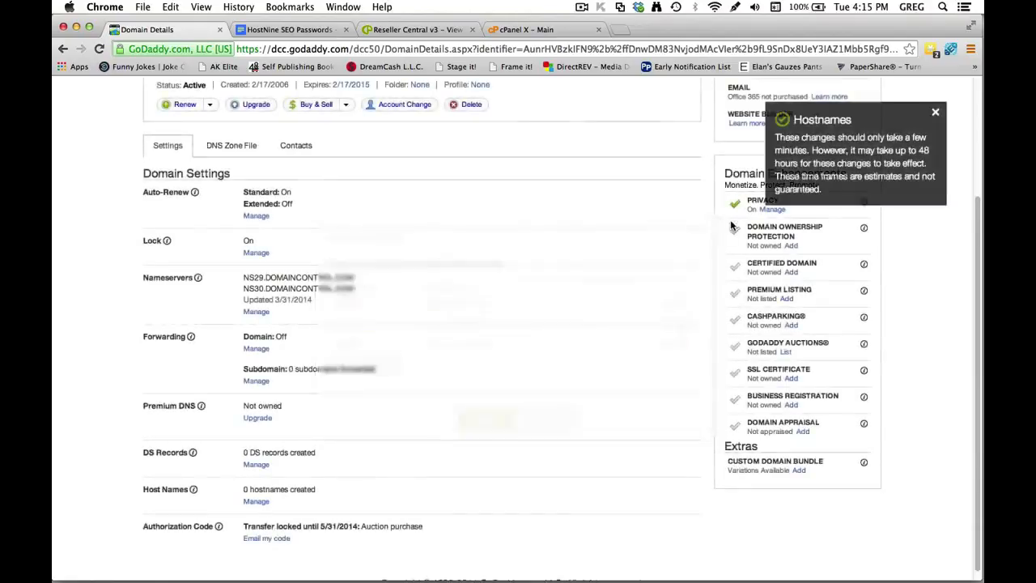
{"action": "scroll", "coordinate": [816, 350], "scroll_direction": "down", "scroll_amount": 4}
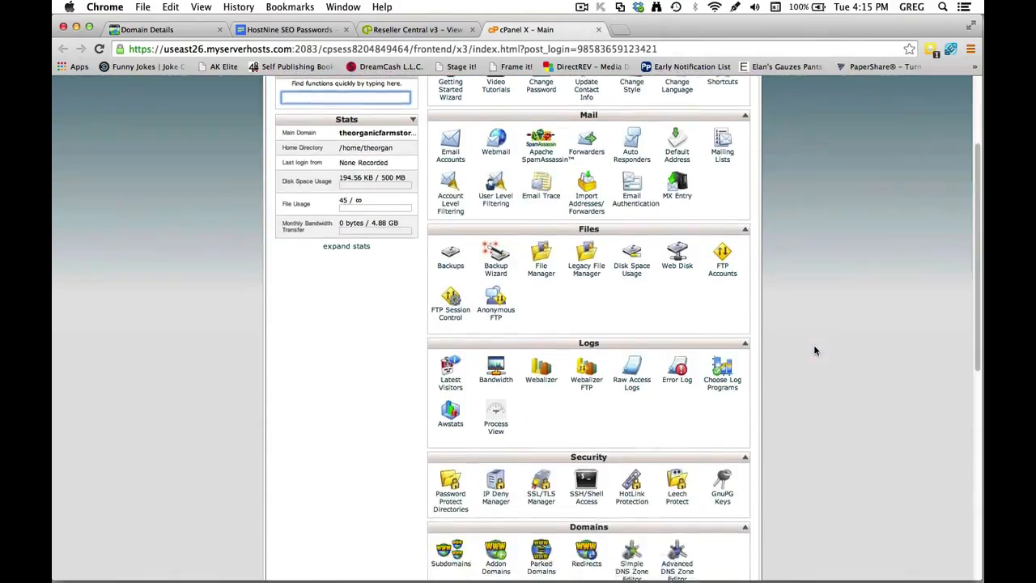
{"action": "scroll", "coordinate": [816, 349], "scroll_direction": "down", "scroll_amount": 3}
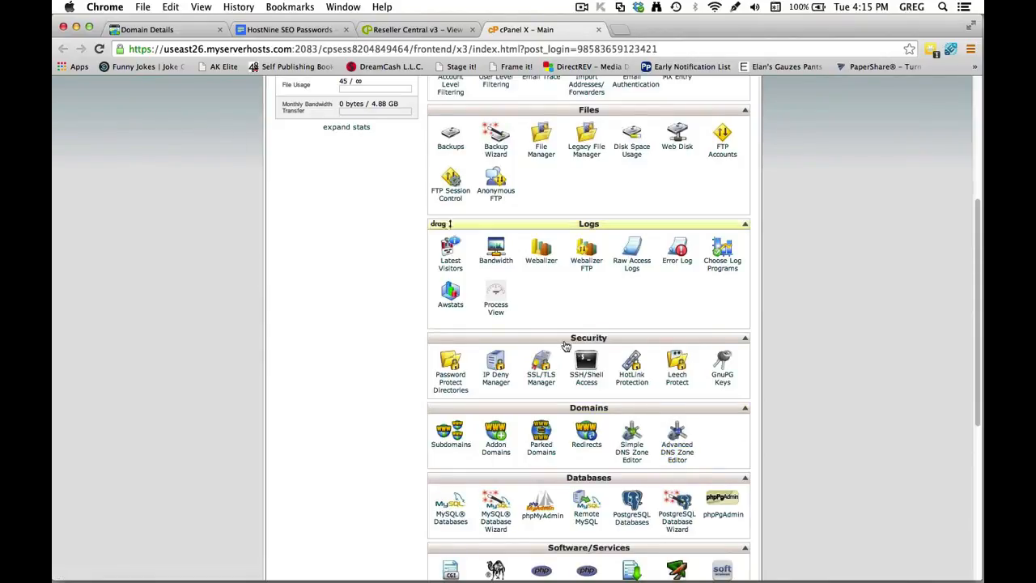
{"action": "left_click", "coordinate": [676, 458]}
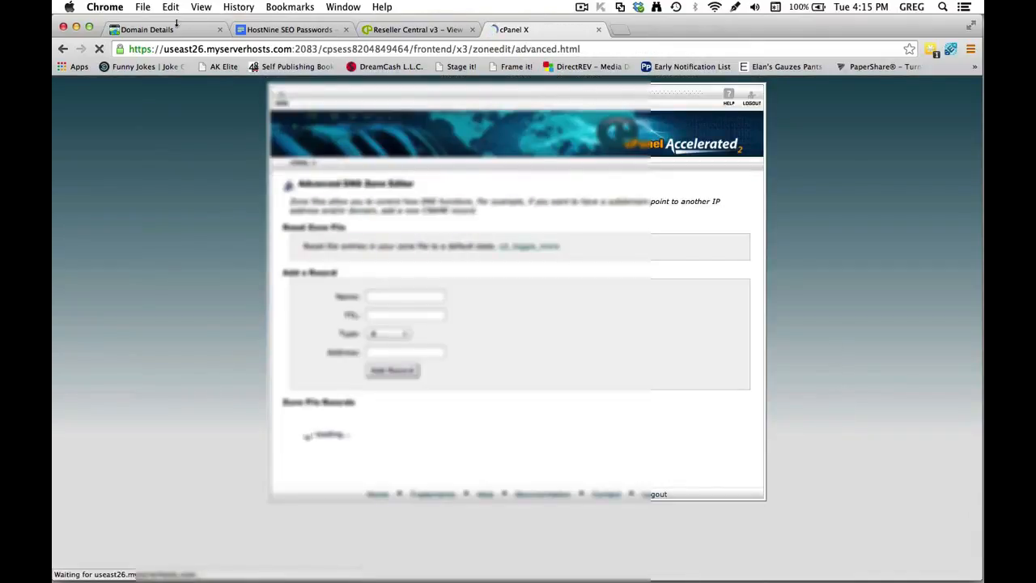
Reload GoDaddy's domain details and copy NS18's IP 208.43.81.114 from the hostnames list.
{"action": "left_click", "coordinate": [150, 30]}
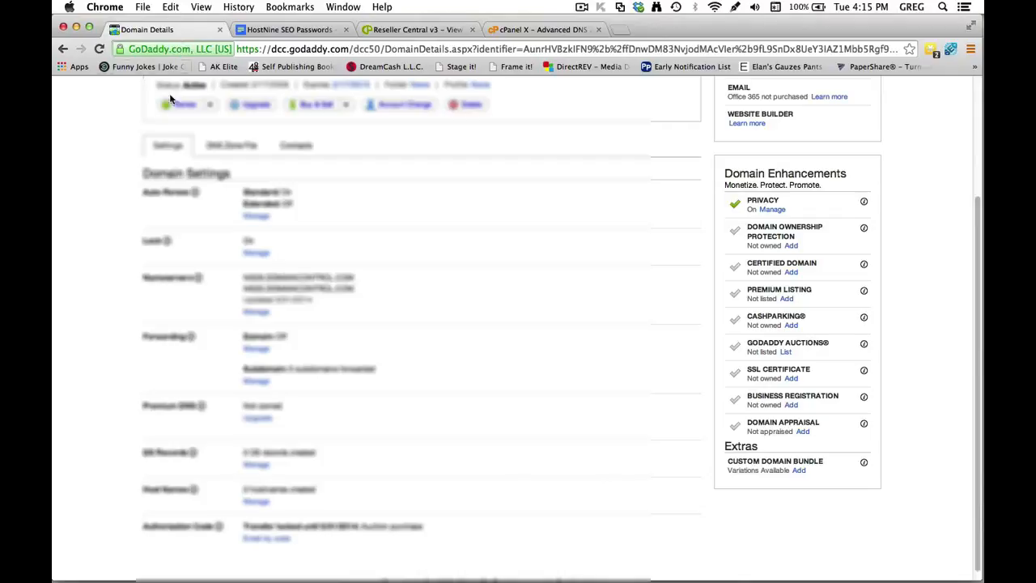
{"action": "scroll", "coordinate": [121, 191], "scroll_direction": "up", "scroll_amount": 2}
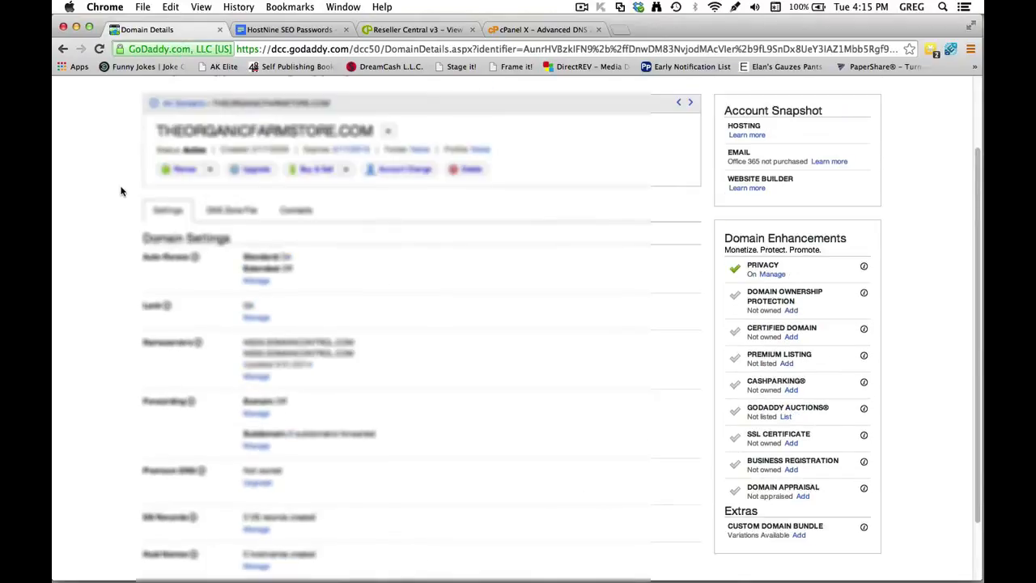
{"action": "scroll", "coordinate": [122, 191], "scroll_direction": "down", "scroll_amount": 1}
{"action": "scroll", "coordinate": [122, 191], "scroll_direction": "down", "scroll_amount": 1}
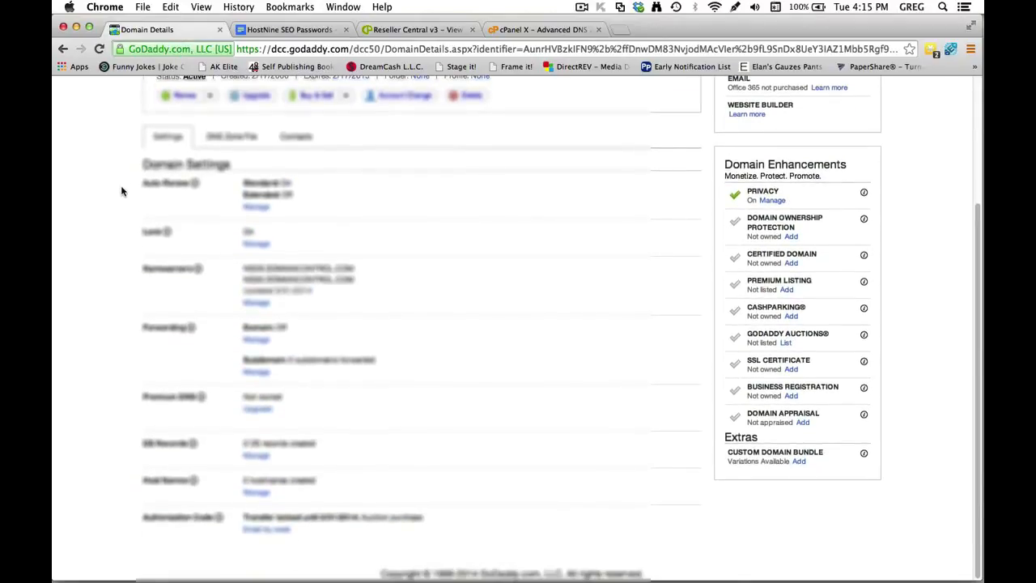
{"action": "key", "text": "super+r"}
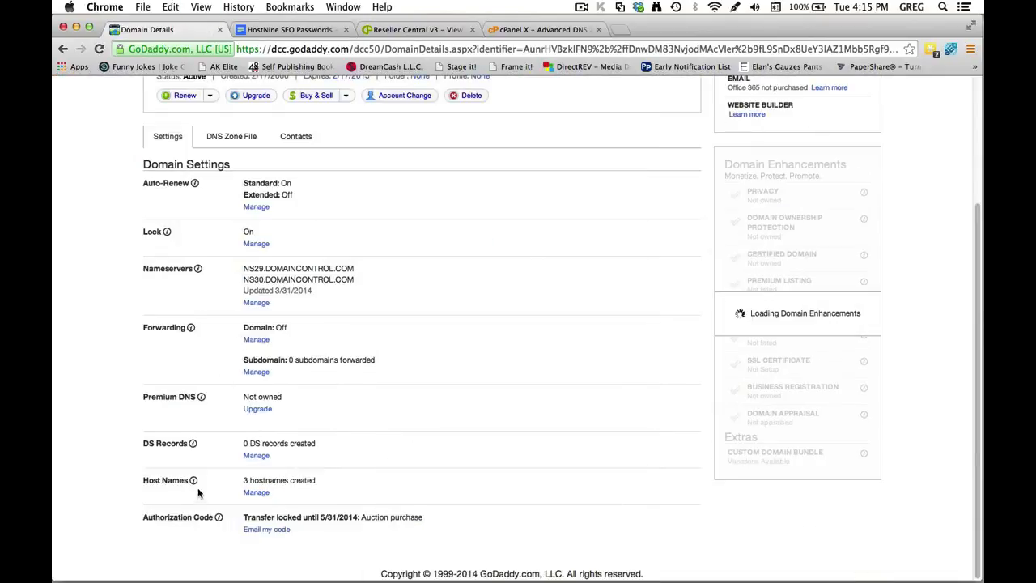
{"action": "left_click", "coordinate": [258, 494]}
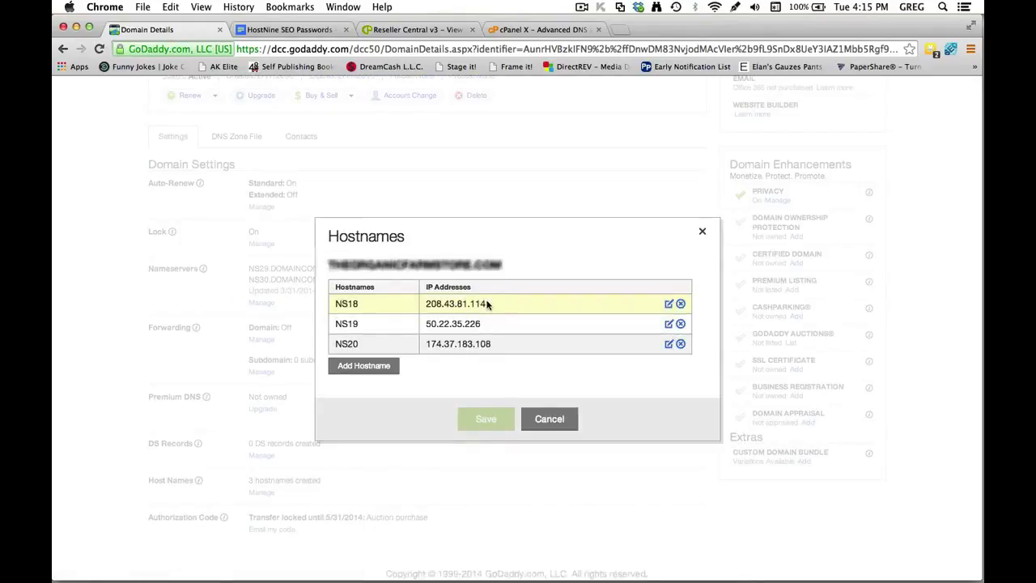
{"action": "left_click_drag", "start_coordinate": [484, 303], "coordinate": [424, 304]}
{"action": "key", "text": "super+c"}
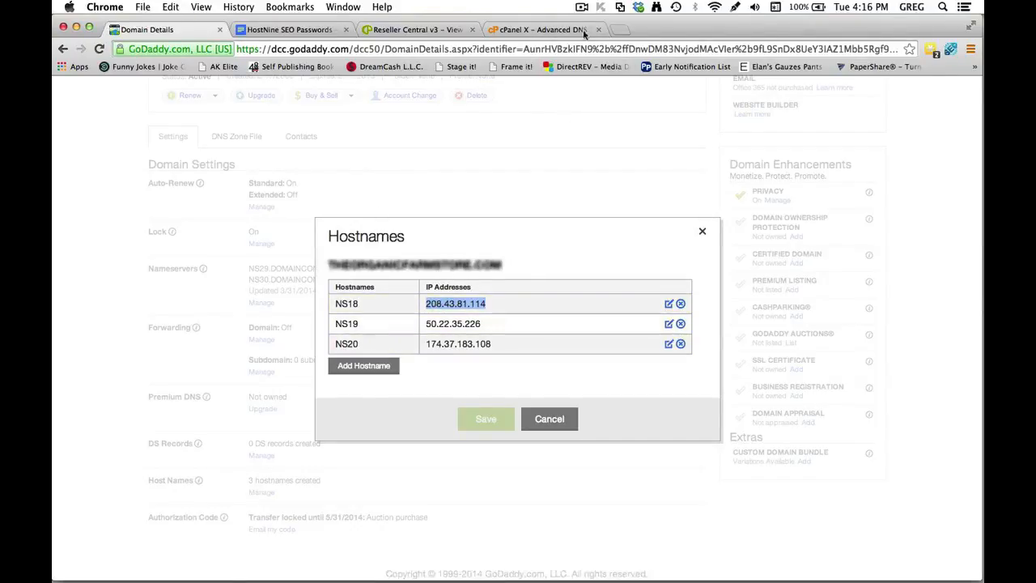
{"action": "left_click", "coordinate": [527, 30]}
Add an ns18 A record with TTL 14400 pointing to 208.43.81.114 in the zone editor.
{"action": "left_click", "coordinate": [387, 298]}
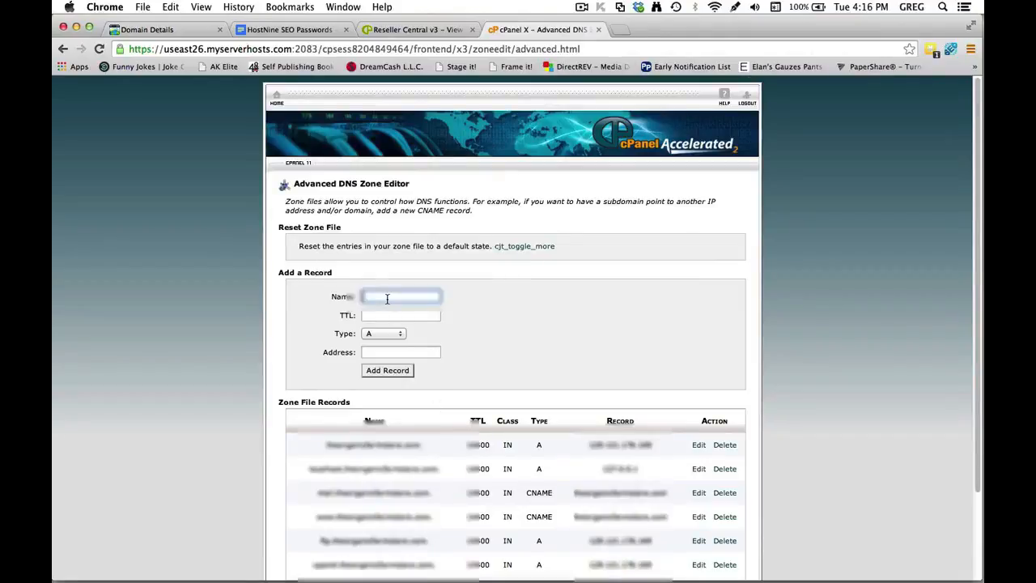
{"action": "type", "text": "ns"}
{"action": "key", "text": "Tab"}
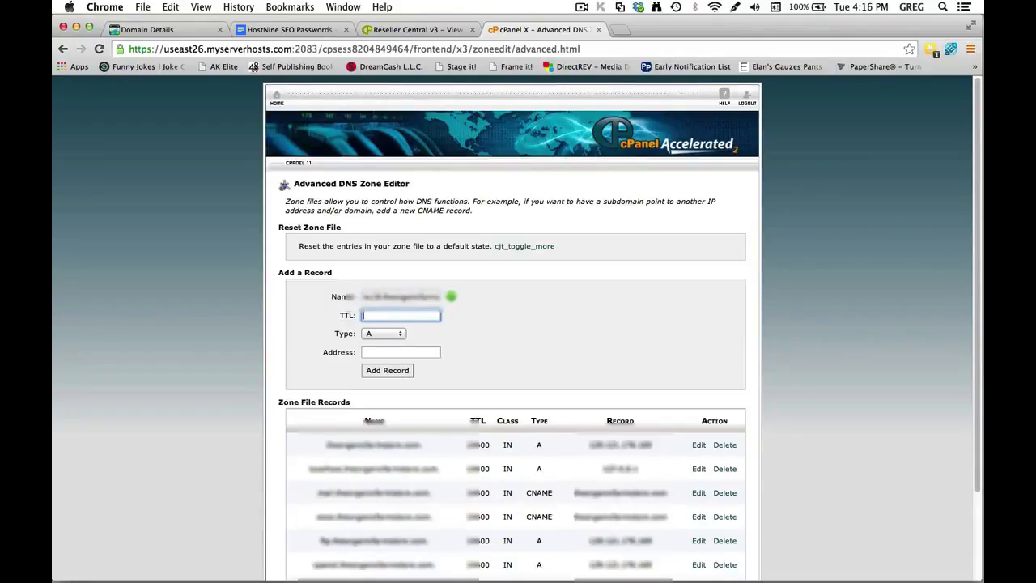
{"action": "type", "text": "1"}
{"action": "key", "text": "Tab"}
{"action": "key", "text": "Tab"}
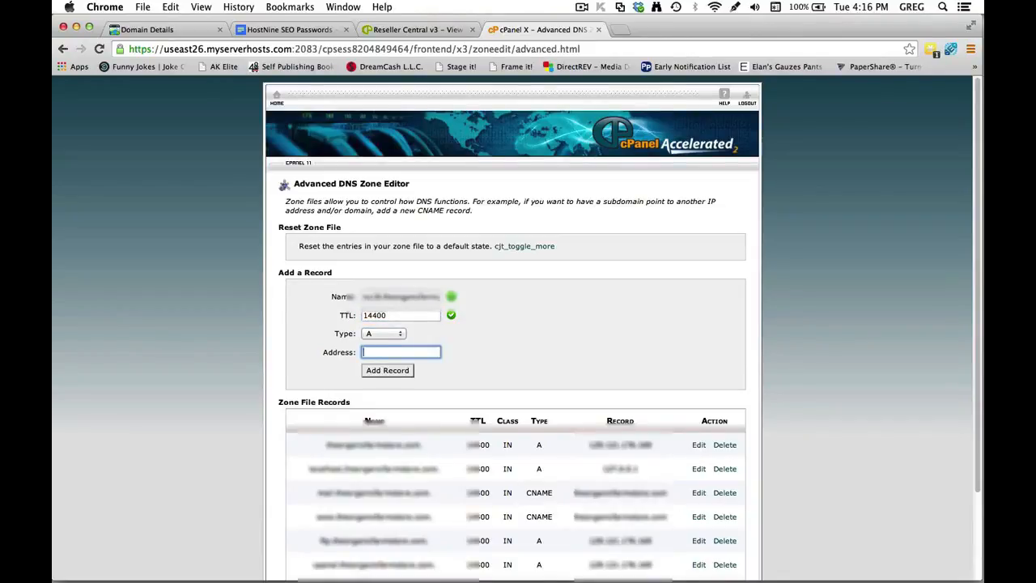
{"action": "key", "text": "super+v"}
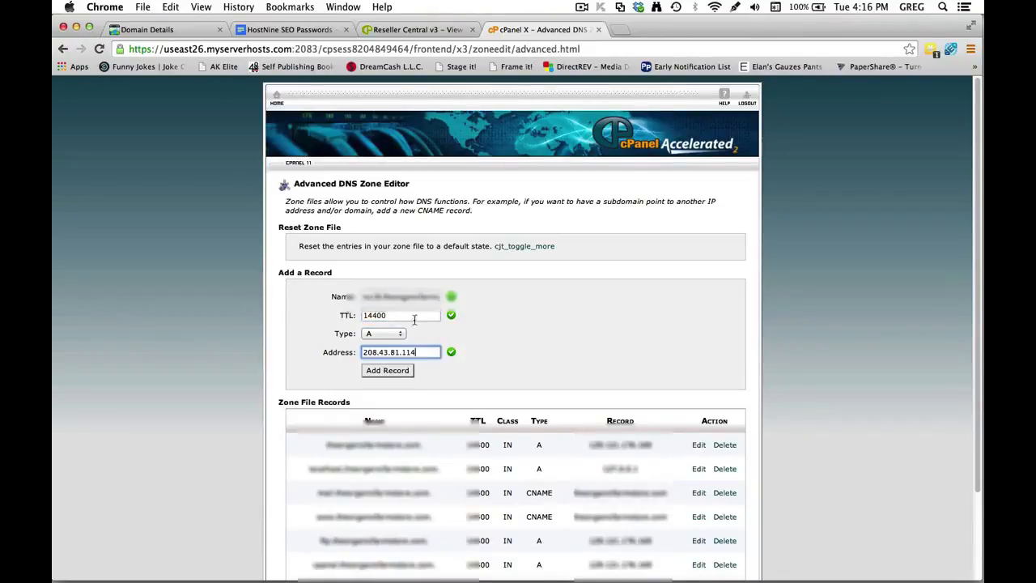
{"action": "left_click", "coordinate": [403, 374]}
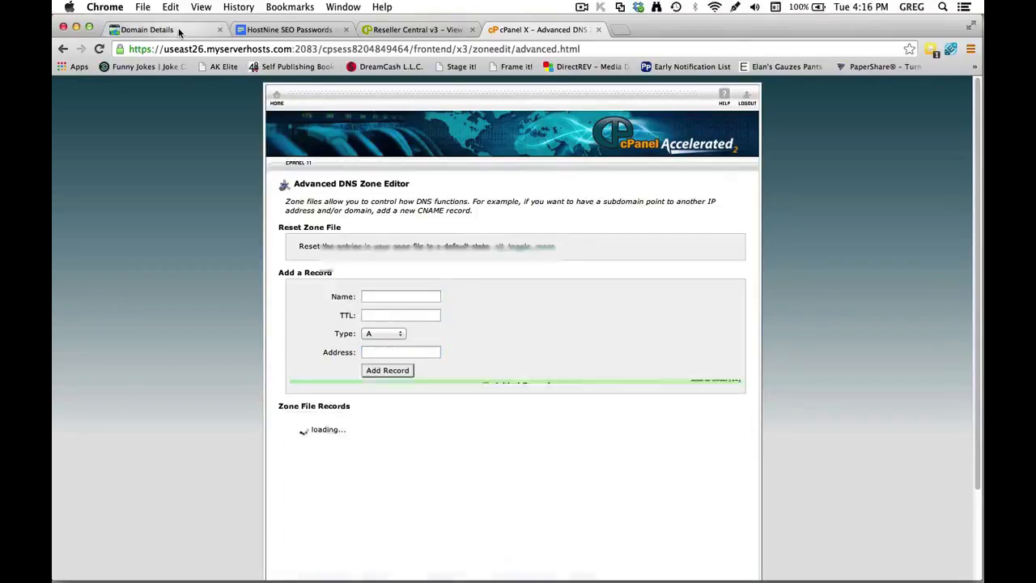
{"action": "left_click", "coordinate": [180, 30]}
Add an ns19 A record with TTL 14400 pointing to 50.22.35.226.
{"action": "left_click", "coordinate": [479, 324]}
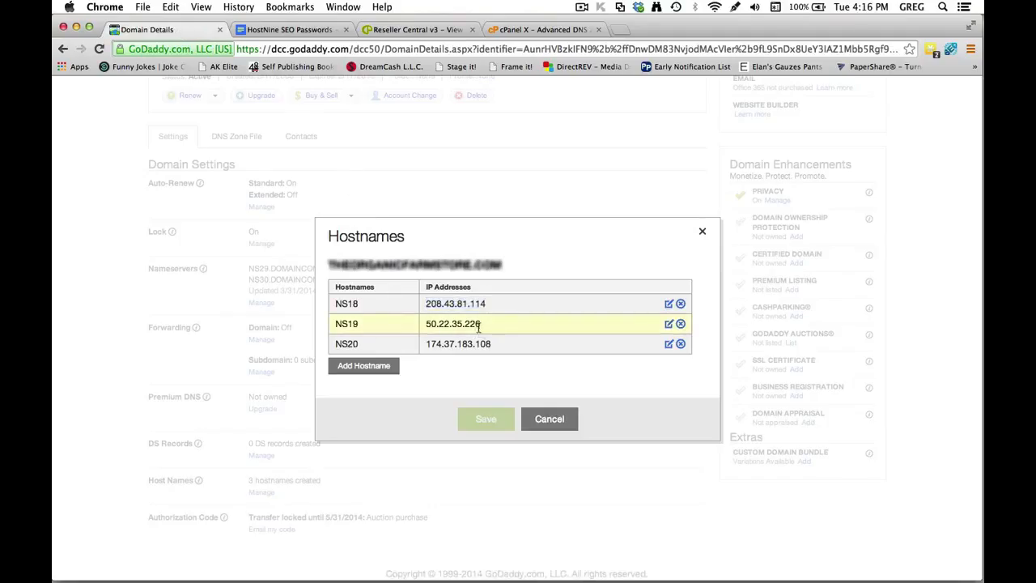
{"action": "left_click_drag", "start_coordinate": [479, 325], "coordinate": [426, 325]}
{"action": "key", "text": "super+c"}
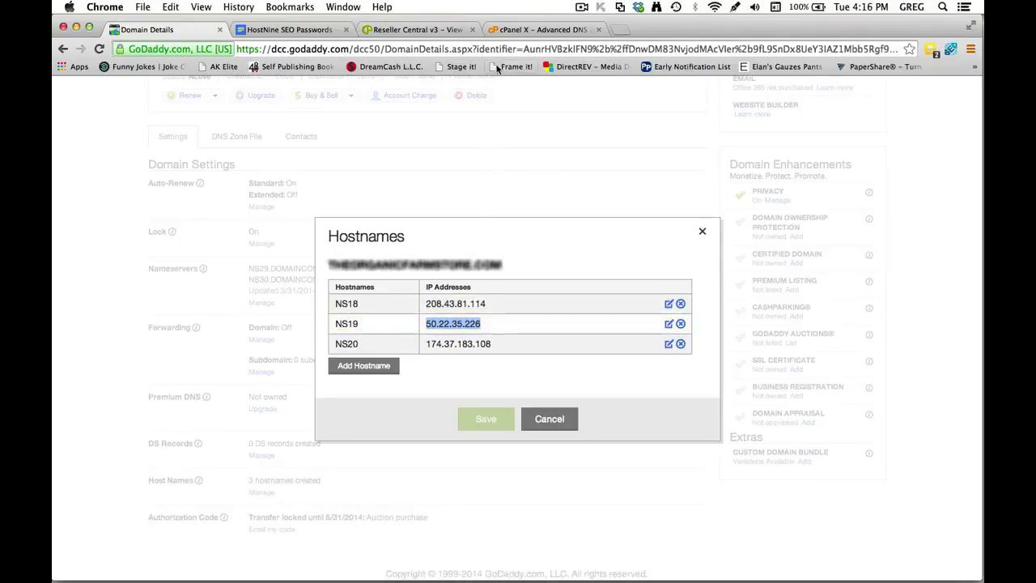
{"action": "left_click", "coordinate": [515, 30]}
{"action": "left_click", "coordinate": [390, 297]}
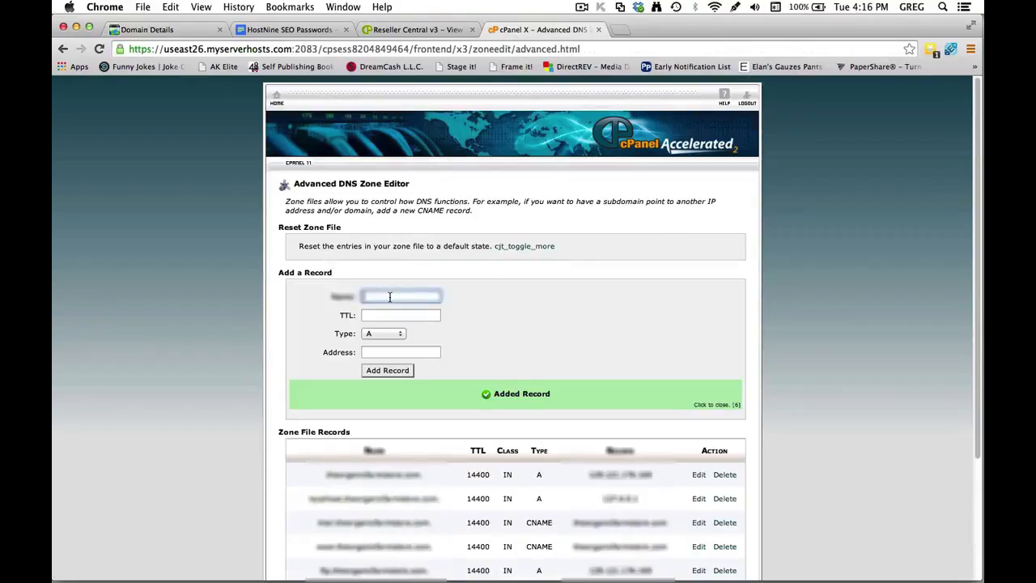
{"action": "type", "text": "ns"}
{"action": "key", "text": "Tab"}
{"action": "type", "text": "1440"}
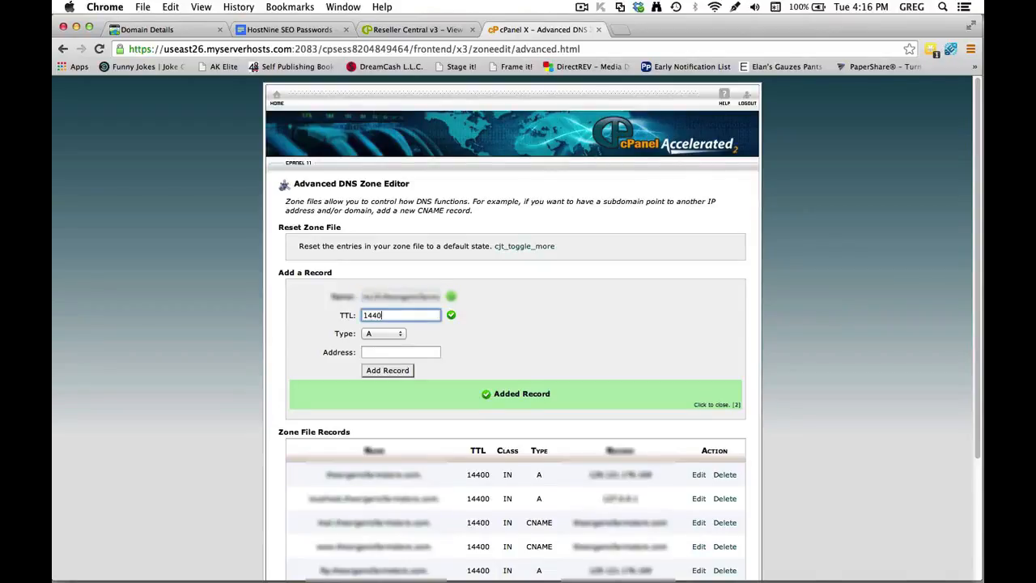
{"action": "type", "text": "0"}
{"action": "key", "text": "Tab"}
{"action": "key", "text": "Tab"}
{"action": "key", "text": "super+v"}
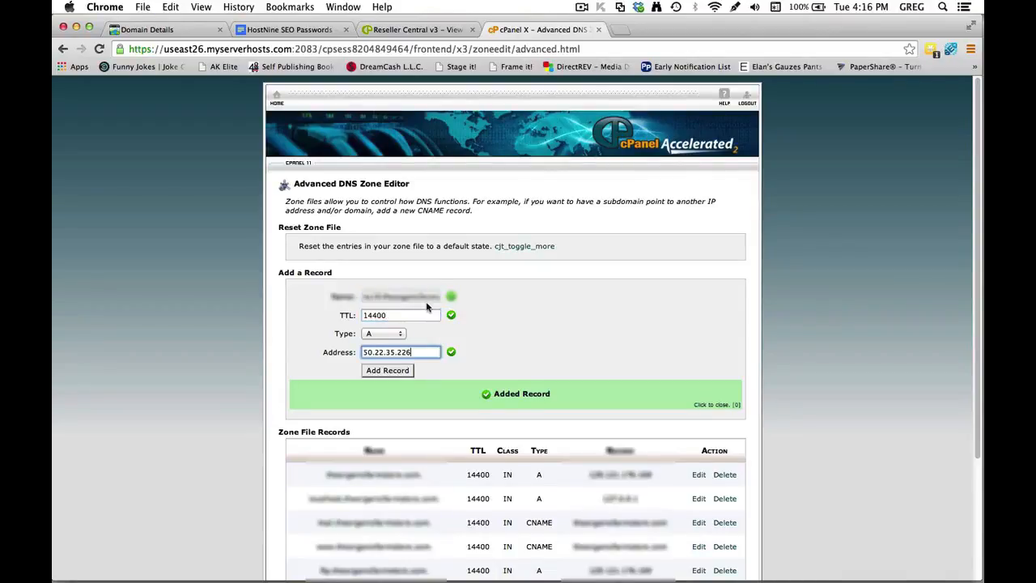
{"action": "left_click", "coordinate": [408, 368]}
Add an ns20 A record with TTL 14400 pointing to 174.37.183.108.
{"action": "left_click", "coordinate": [198, 32]}
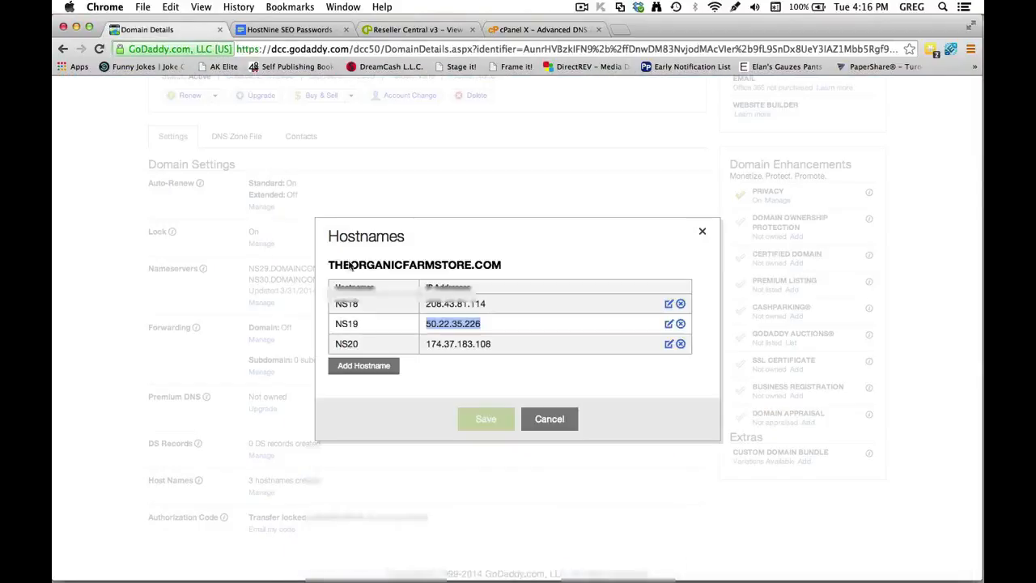
{"action": "left_click_drag", "start_coordinate": [493, 344], "coordinate": [422, 344]}
{"action": "key", "text": "super+c"}
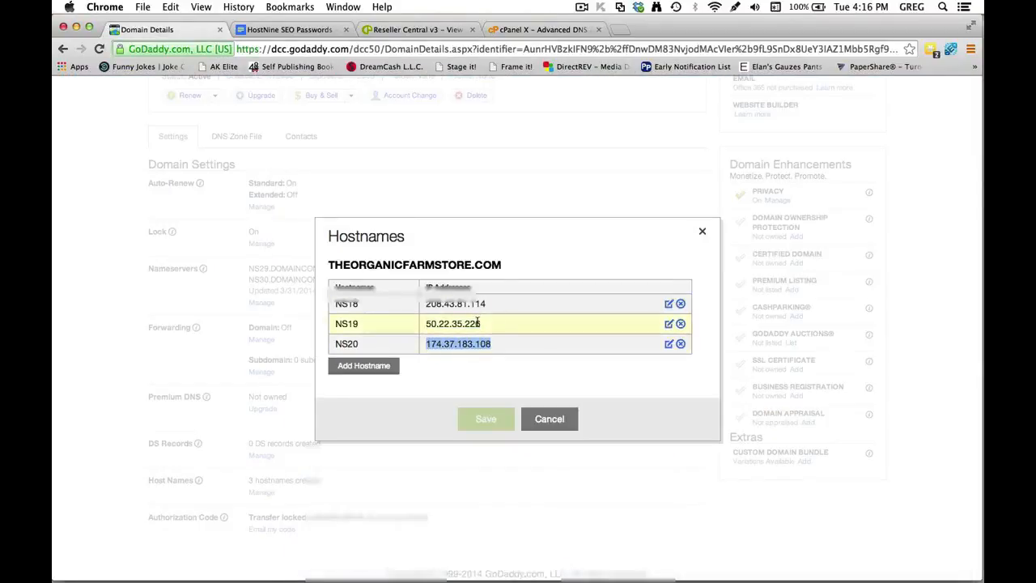
{"action": "left_click", "coordinate": [514, 31]}
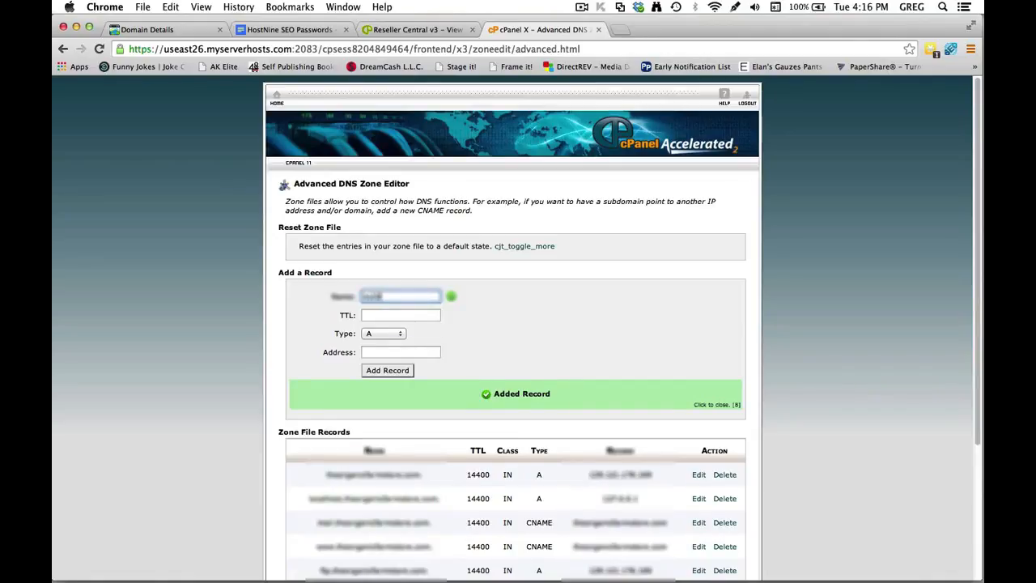
{"action": "key", "text": "Tab"}
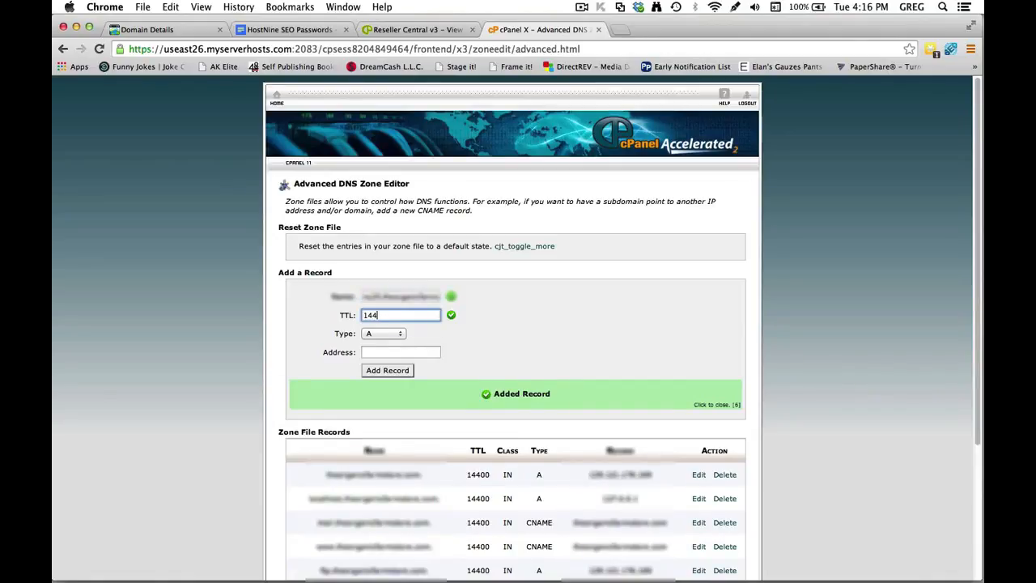
{"action": "key", "text": "Tab"}
{"action": "key", "text": "super+v"}
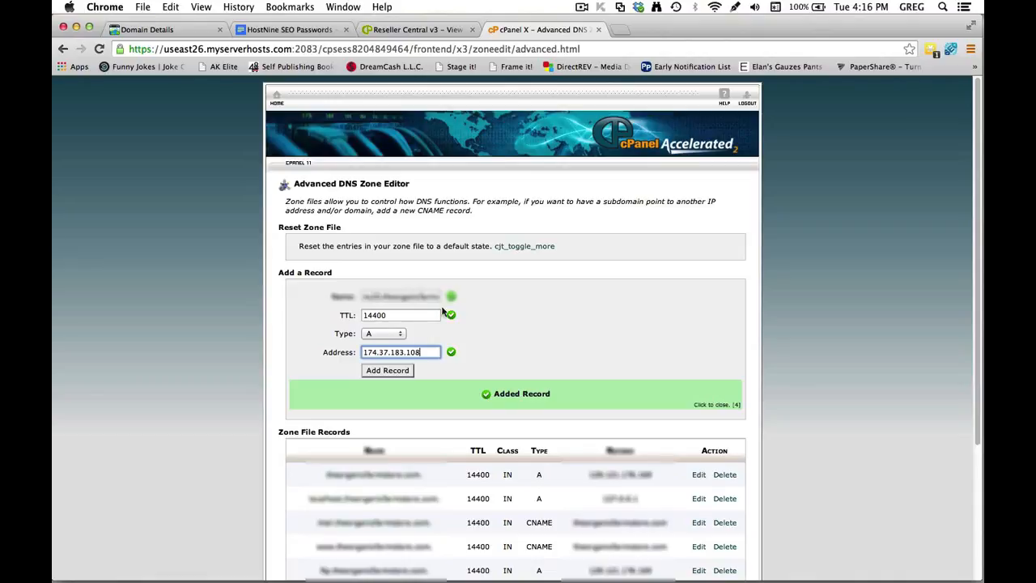
{"action": "left_click", "coordinate": [400, 372]}
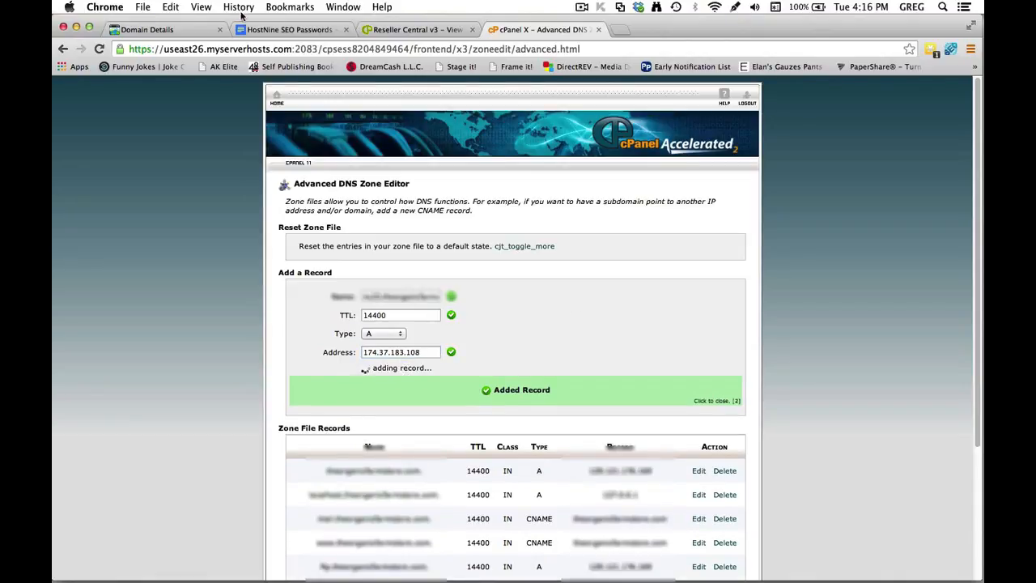
{"action": "left_click", "coordinate": [185, 31]}
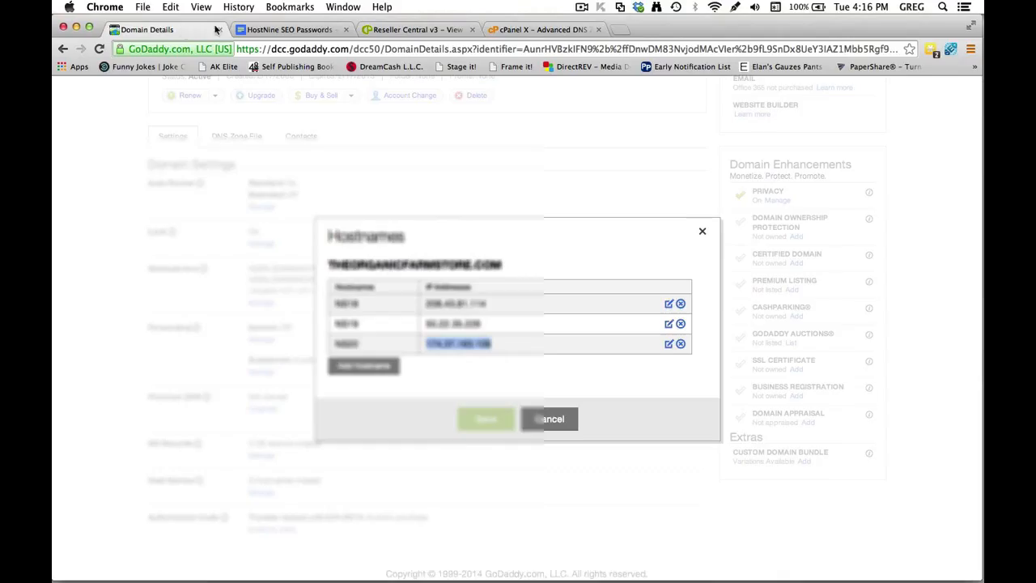
Switch the domain's nameserver setting to Custom and begin entering custom nameservers.
{"action": "left_click", "coordinate": [703, 231]}
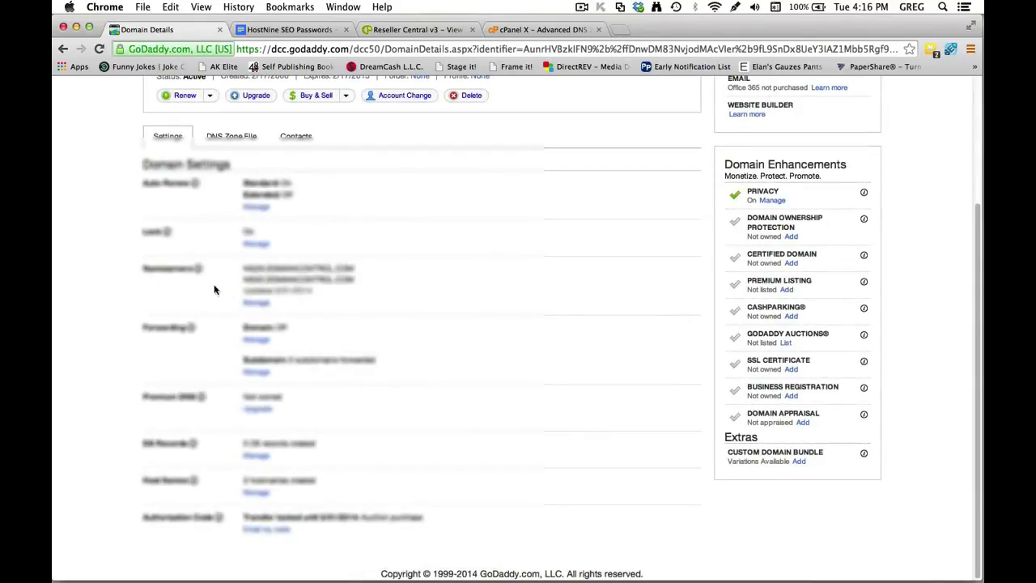
{"action": "left_click", "coordinate": [256, 303]}
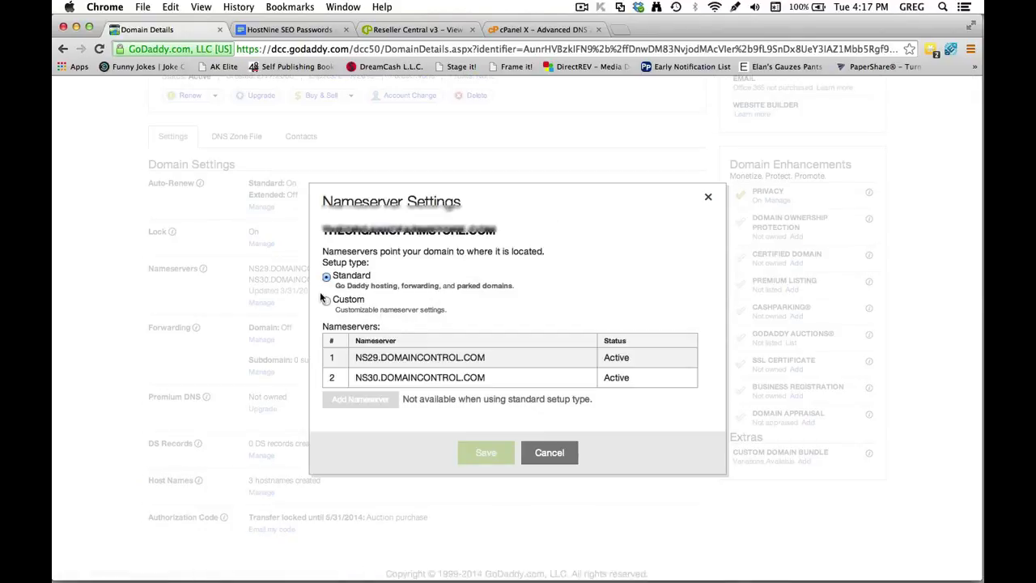
{"action": "left_click", "coordinate": [327, 301]}
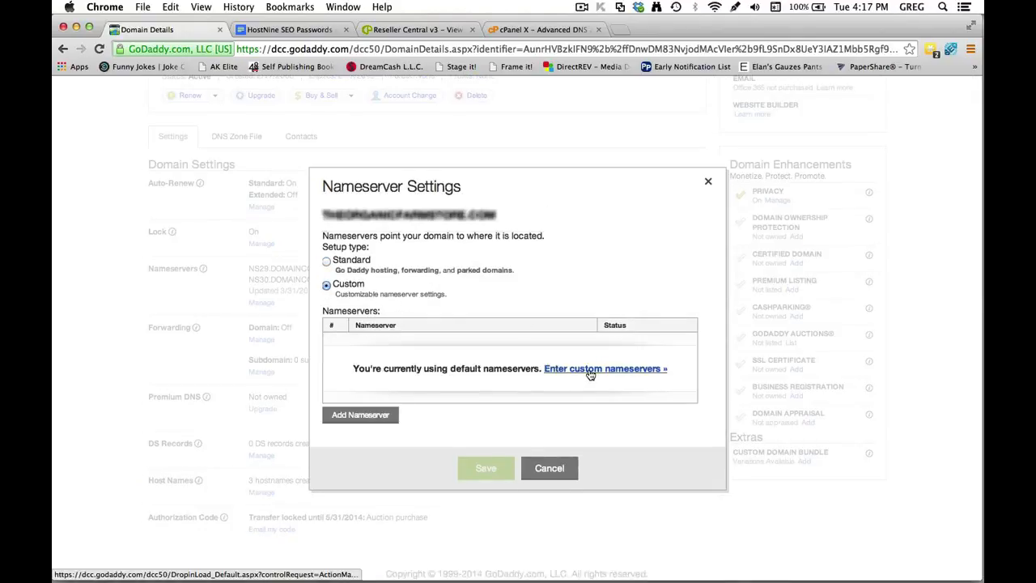
{"action": "left_click", "coordinate": [623, 370]}
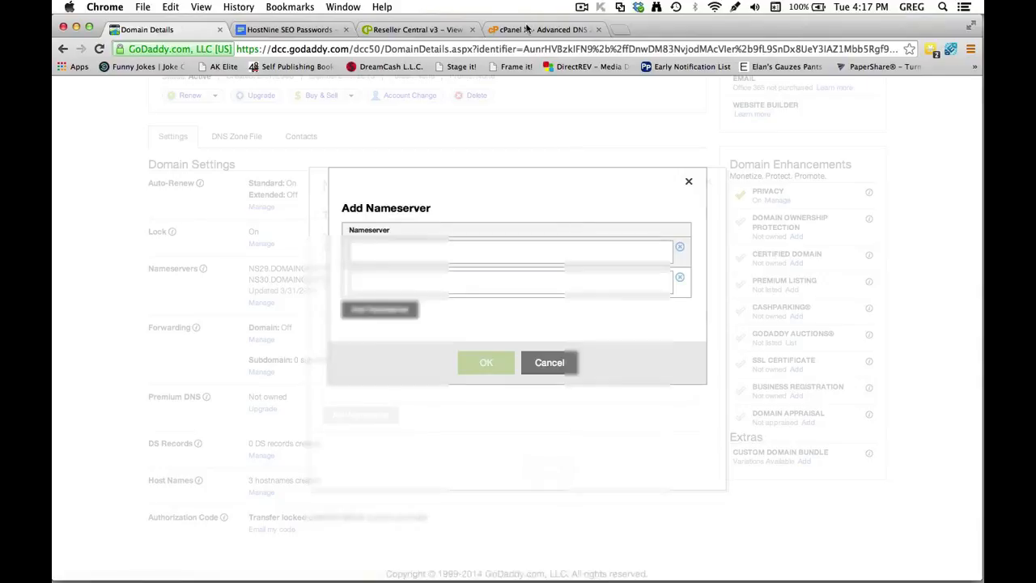
Copy the ns18 hostname from cPanel's zone records and paste it into three nameserver entries.
{"action": "left_click", "coordinate": [541, 29]}
{"action": "scroll", "coordinate": [502, 186], "scroll_direction": "down", "scroll_amount": 3}
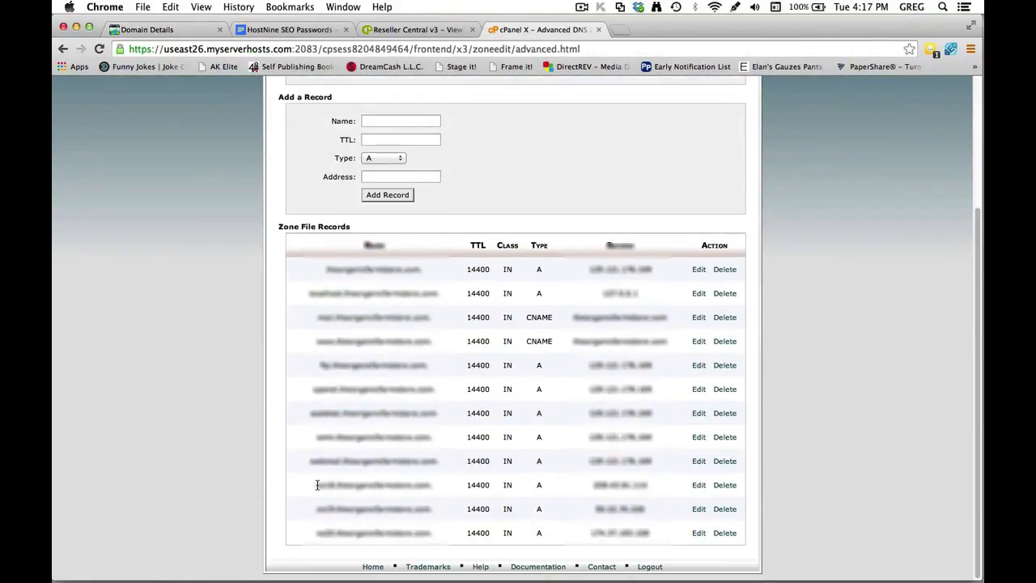
{"action": "left_click_drag", "start_coordinate": [316, 485], "coordinate": [432, 484]}
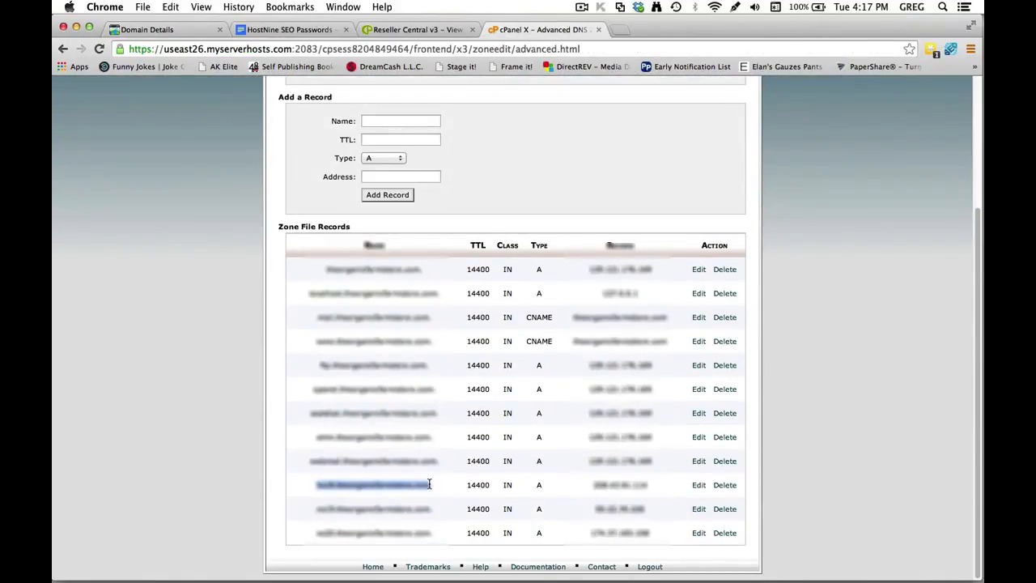
{"action": "key", "text": "super+c"}
{"action": "left_click", "coordinate": [147, 29]}
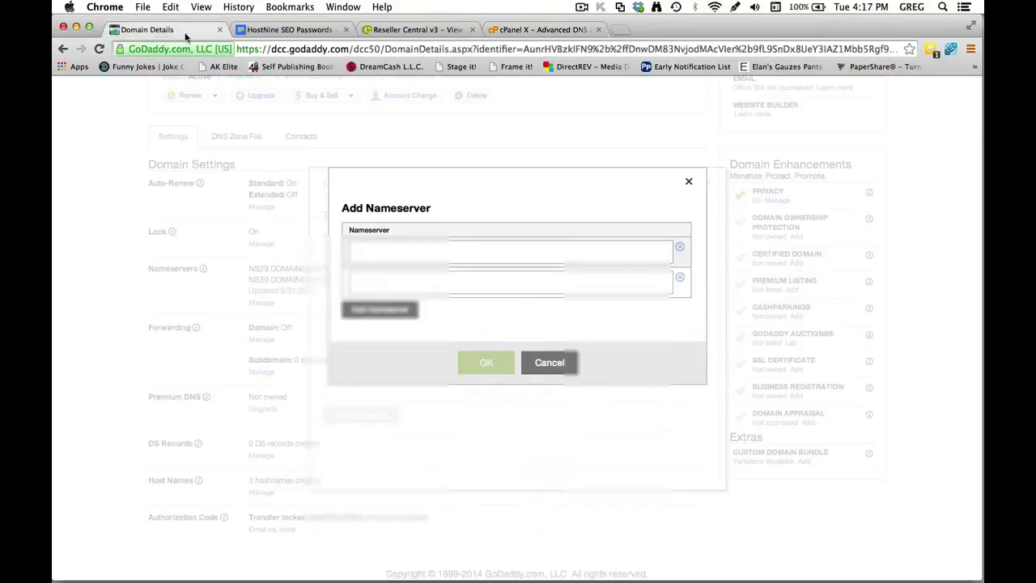
{"action": "left_click", "coordinate": [398, 256]}
{"action": "key", "text": "super+v"}
{"action": "left_click", "coordinate": [381, 284]}
{"action": "key", "text": "super+v"}
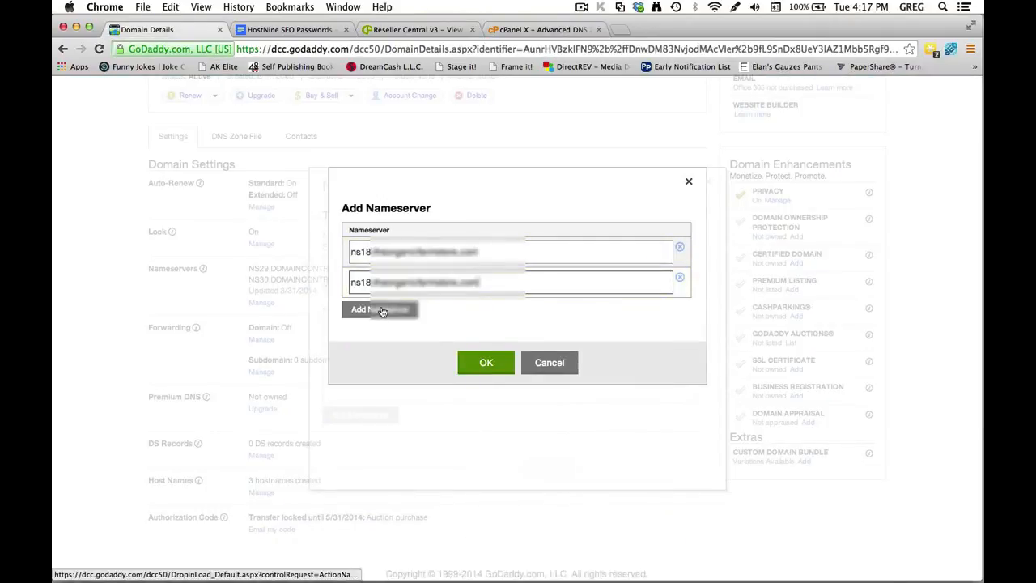
{"action": "left_click", "coordinate": [383, 311]}
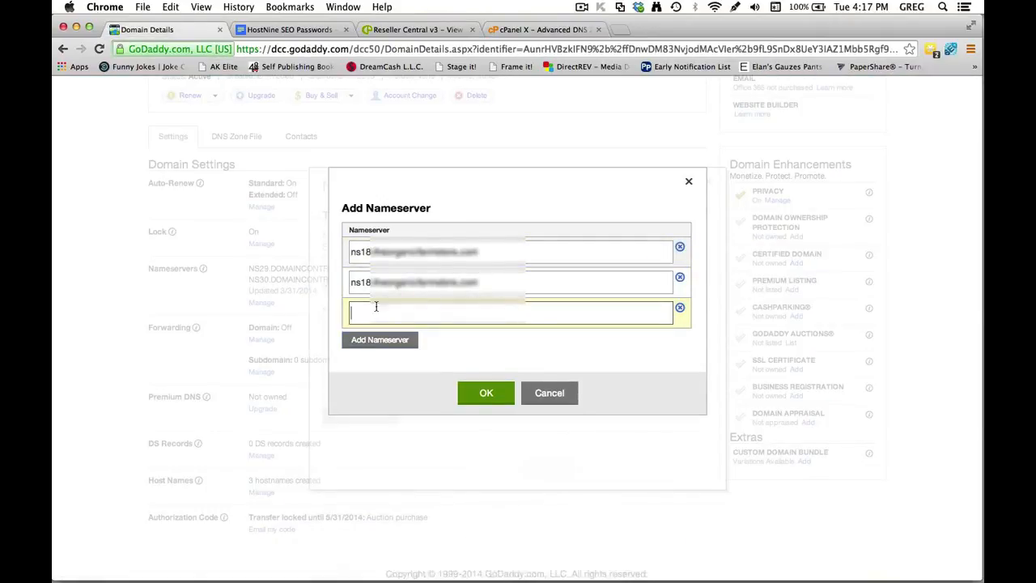
{"action": "key", "text": "super+v"}
Change the second and third entries to ns19 and ns20, confirm, and save.
{"action": "left_click", "coordinate": [368, 282]}
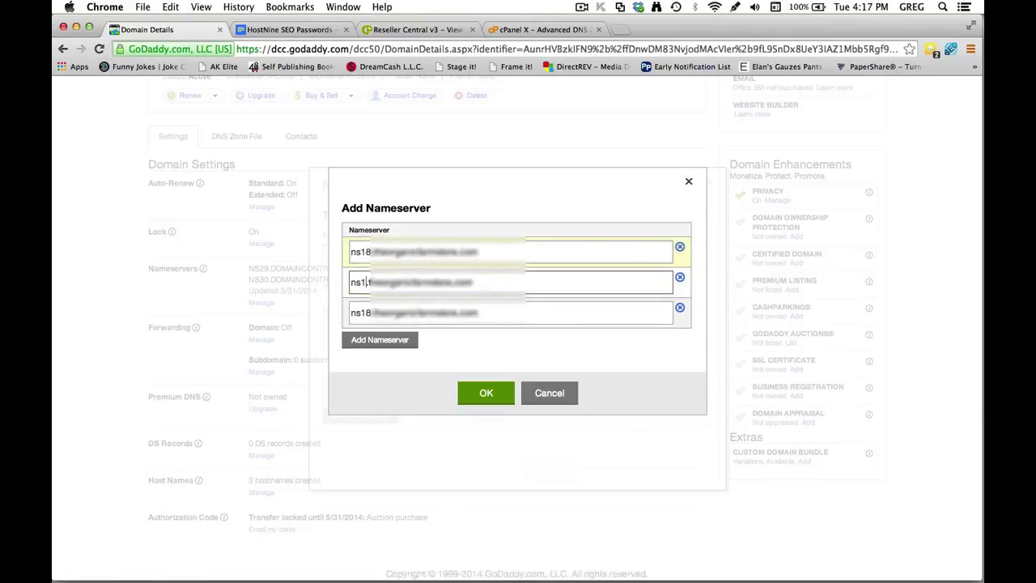
{"action": "type", "text": "9"}
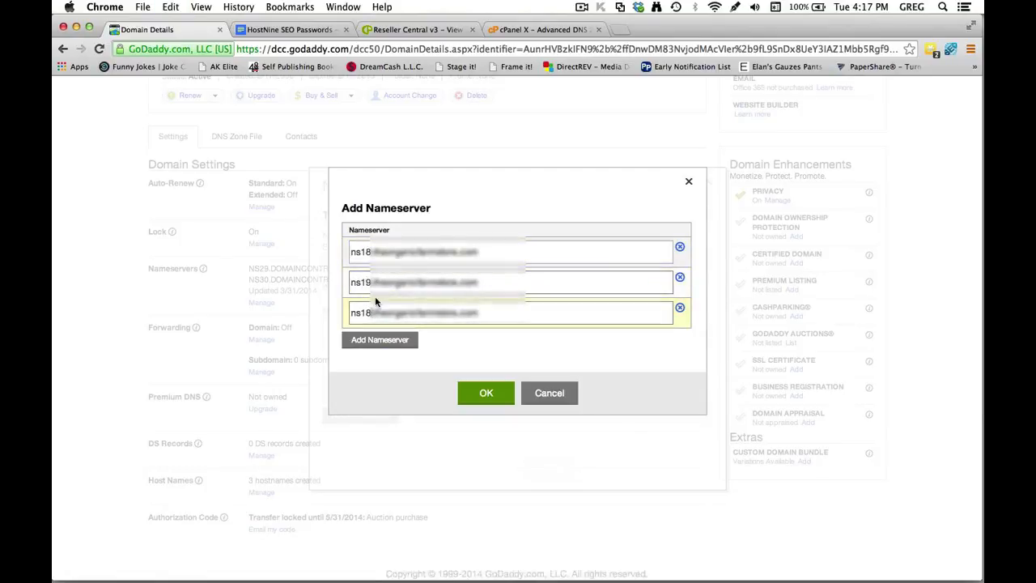
{"action": "key", "text": "BackSpace"}
{"action": "key", "text": "BackSpace"}
{"action": "type", "text": "20"}
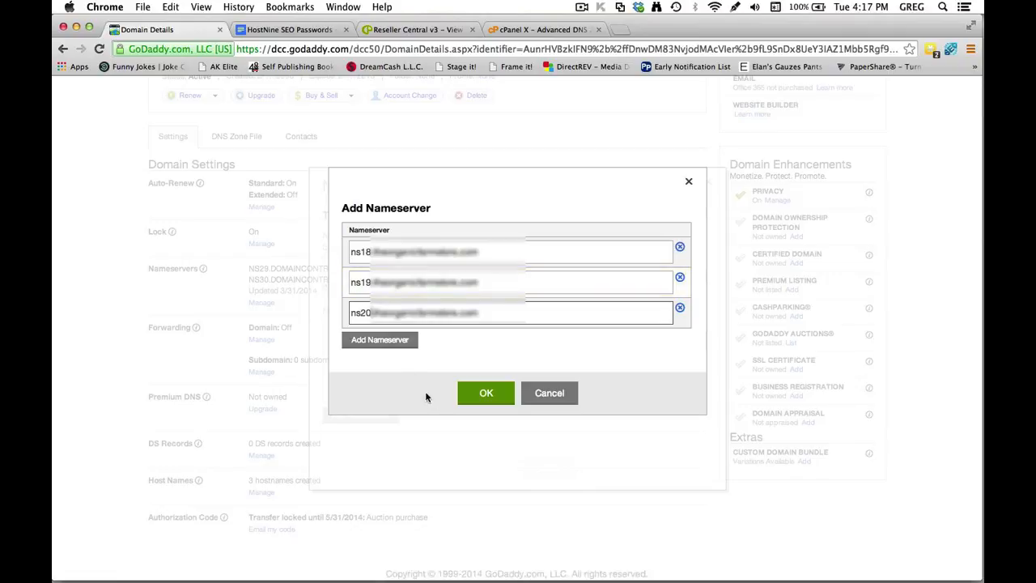
{"action": "left_click", "coordinate": [488, 393]}
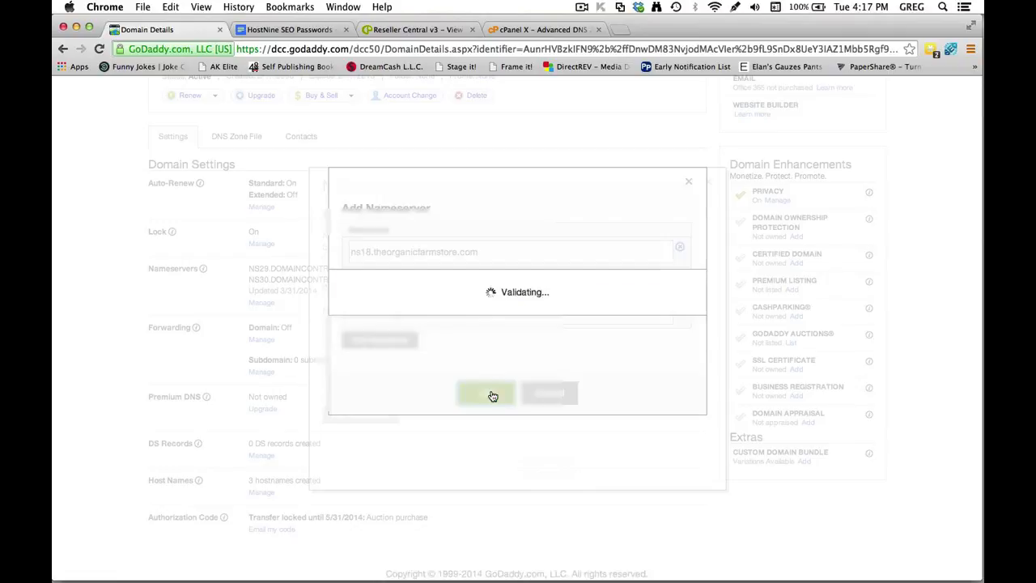
{"action": "left_click", "coordinate": [486, 463]}
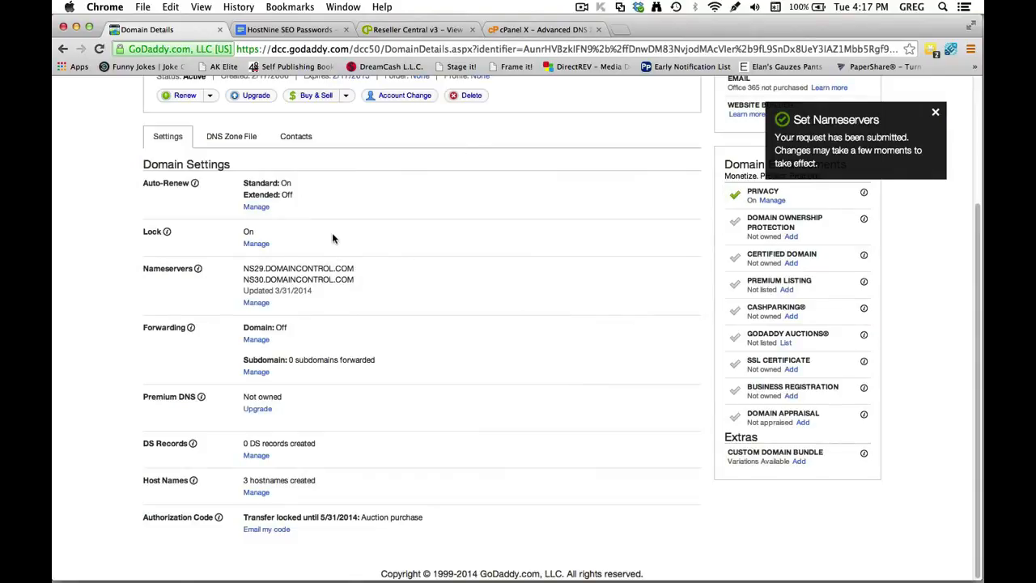
Return to the cPanel home page and scroll down to the Softaculous Apps Installer.
{"action": "left_click", "coordinate": [536, 30]}
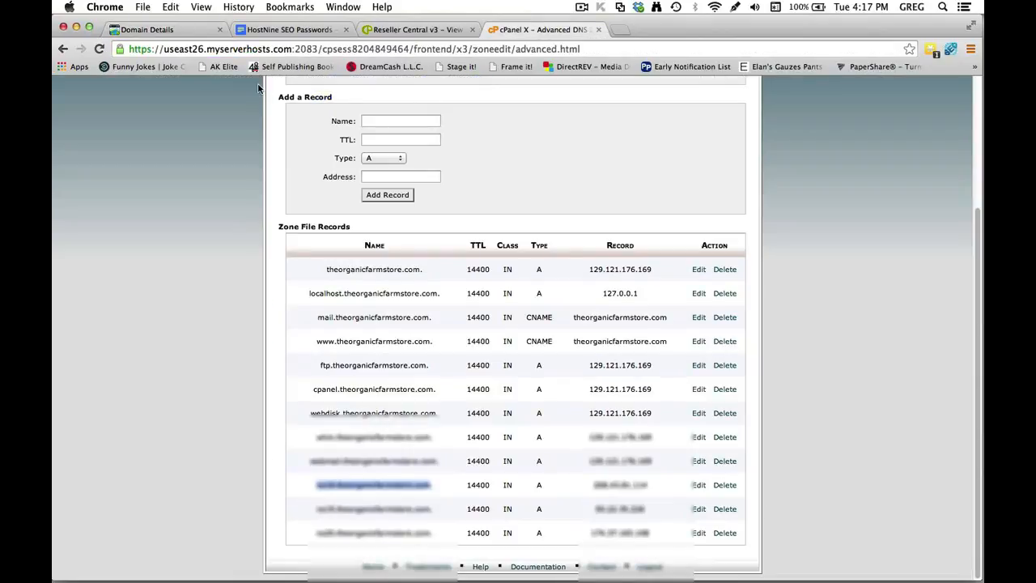
{"action": "scroll", "coordinate": [719, 262], "scroll_direction": "up", "scroll_amount": 5}
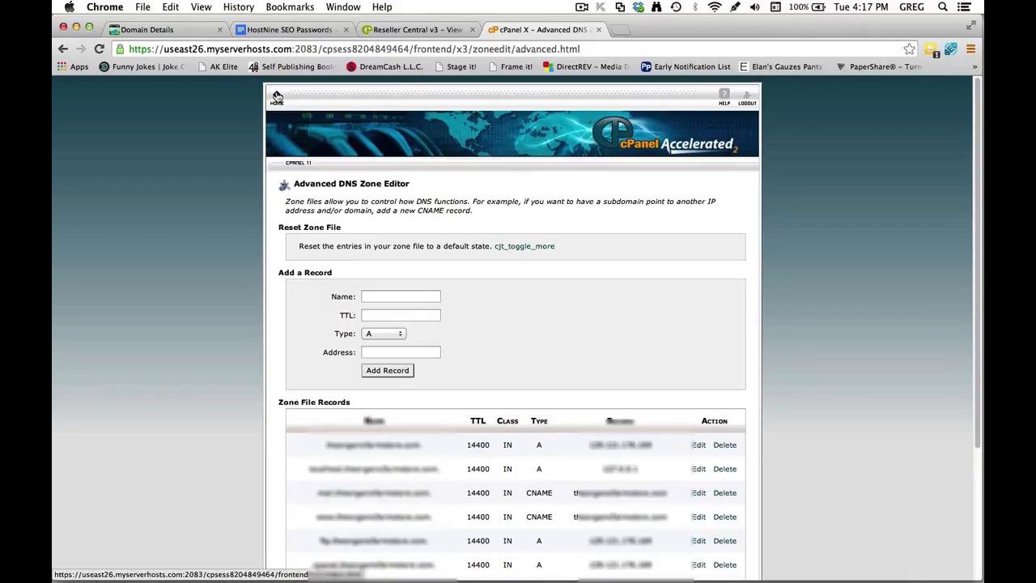
{"action": "left_click", "coordinate": [277, 98]}
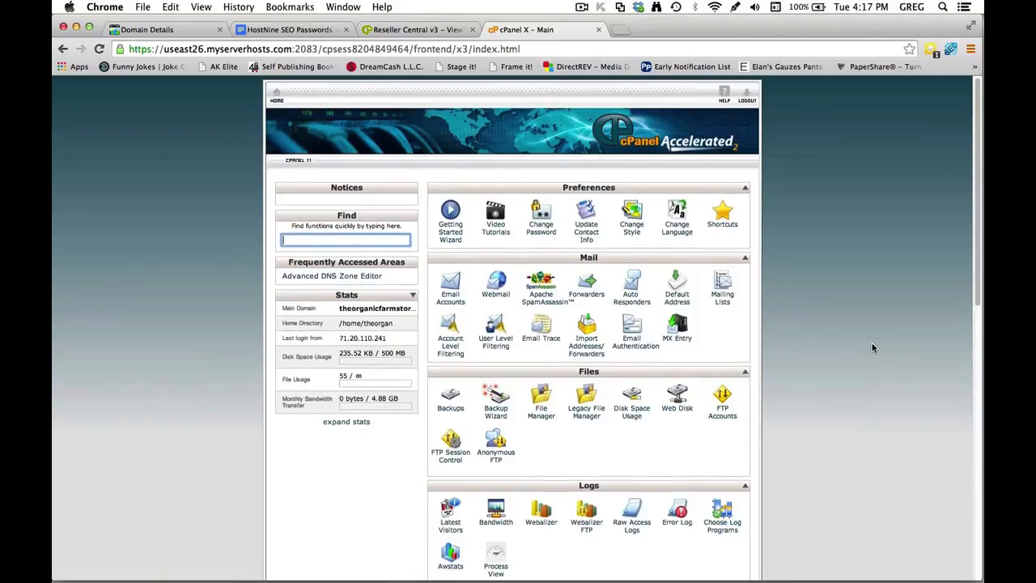
{"action": "scroll", "coordinate": [873, 349], "scroll_direction": "down", "scroll_amount": 10}
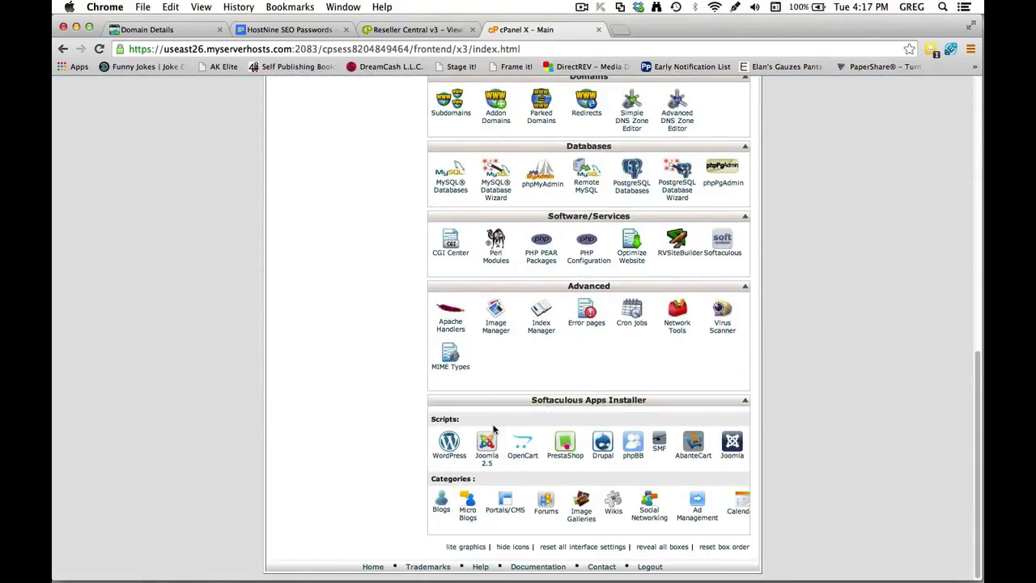
Open Softaculous's WordPress Install form and clear the In Directory field to install at the root.
{"action": "left_click", "coordinate": [450, 443]}
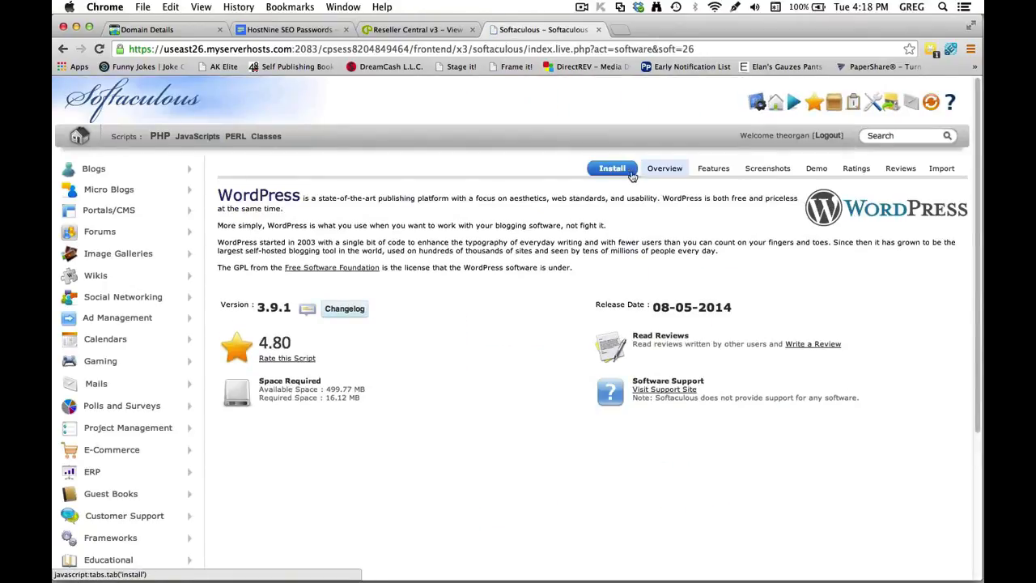
{"action": "left_click", "coordinate": [613, 168]}
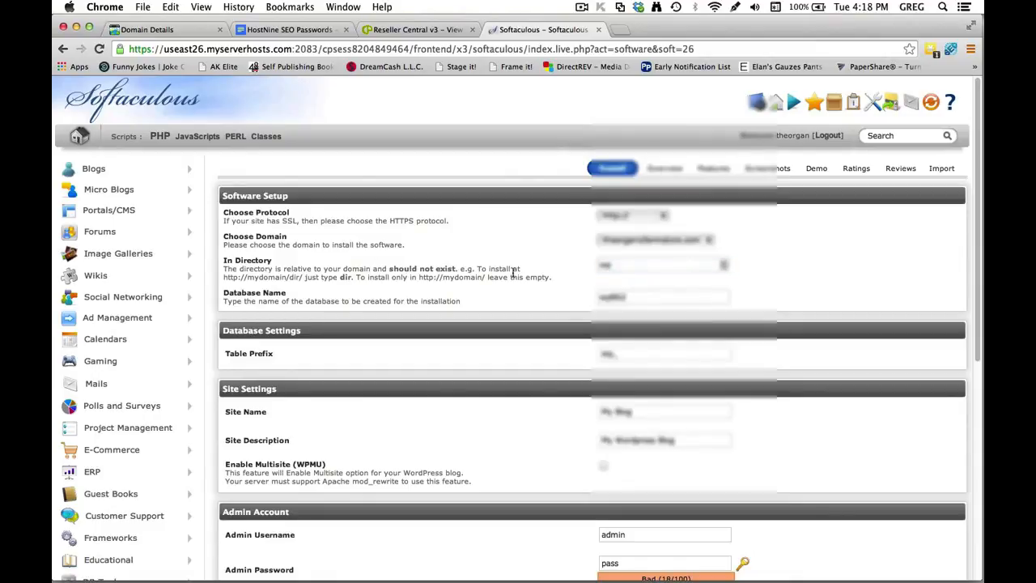
{"action": "left_click", "coordinate": [615, 268]}
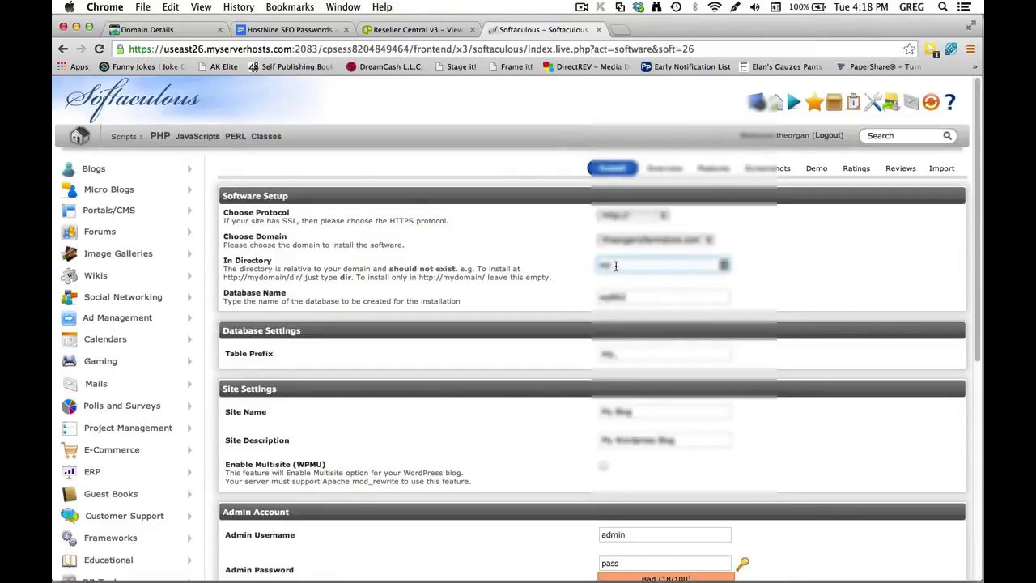
{"action": "key", "text": "BackSpace"}
{"action": "key", "text": "BackSpace"}
{"action": "scroll", "coordinate": [696, 319], "scroll_direction": "down", "scroll_amount": 3}
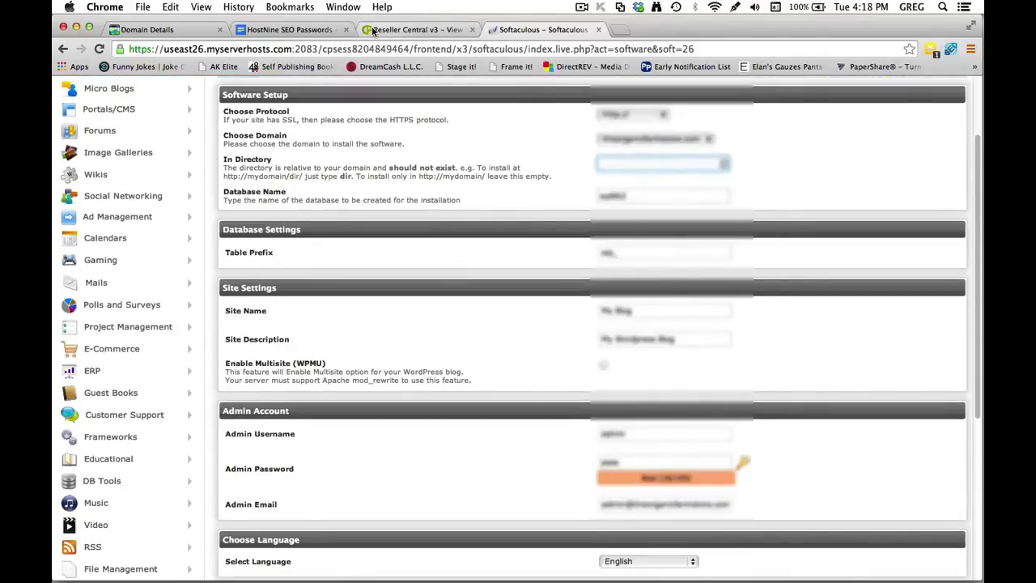
{"action": "left_click", "coordinate": [292, 29]}
Fill the WordPress admin username and password with the values stored in the passwords document.
{"action": "scroll", "coordinate": [567, 381], "scroll_direction": "down", "scroll_amount": 5}
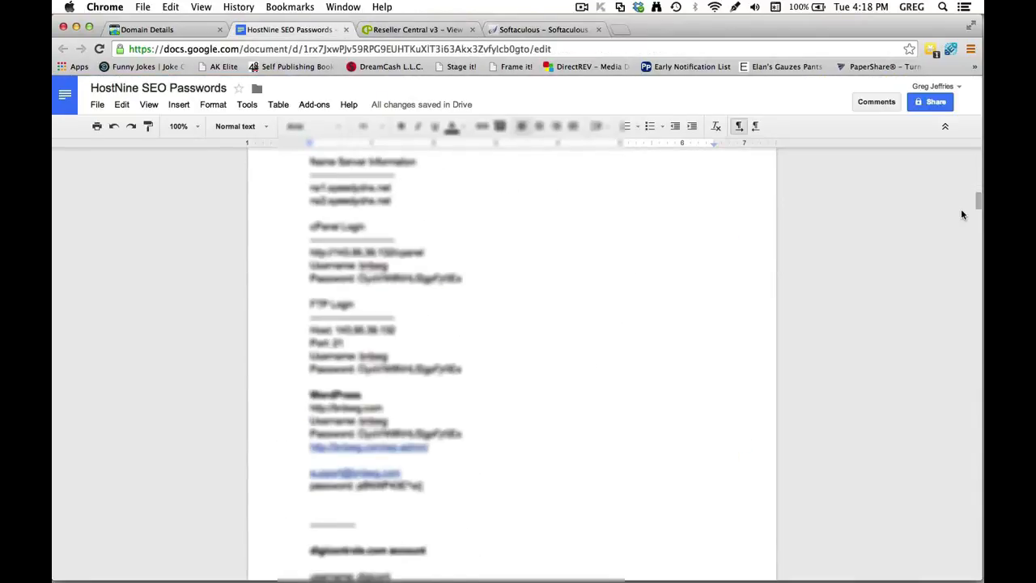
{"action": "left_click_drag", "start_coordinate": [977, 200], "coordinate": [977, 565]}
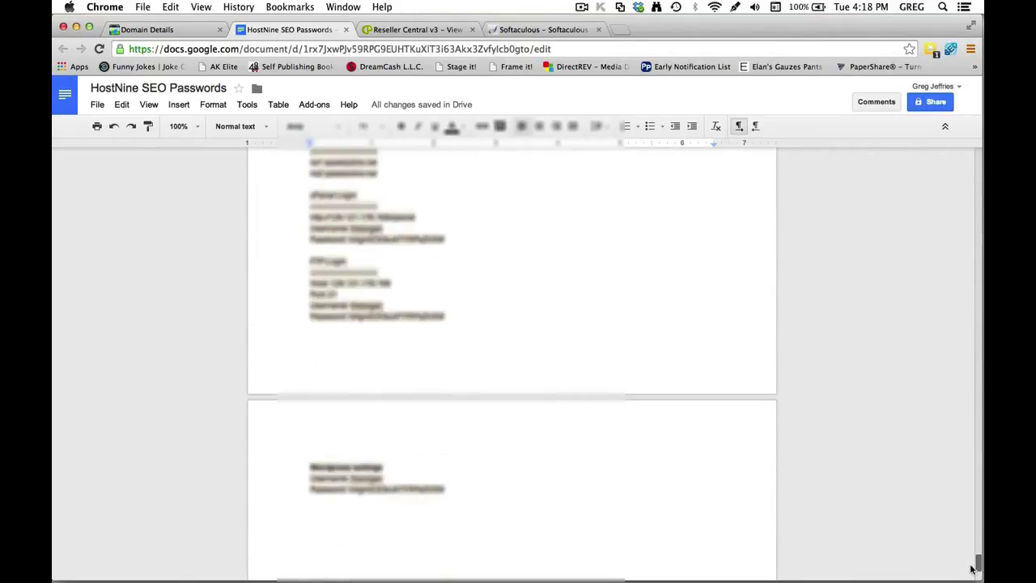
{"action": "double_click", "coordinate": [371, 479]}
{"action": "left_click", "coordinate": [544, 29]}
{"action": "double_click", "coordinate": [630, 436]}
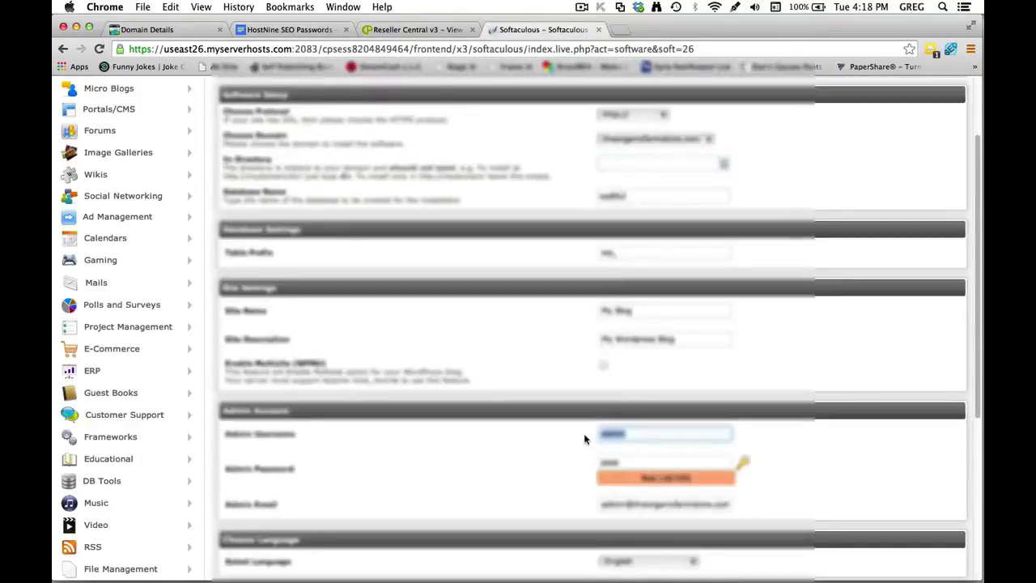
{"action": "key", "text": "ctrl+v"}
{"action": "left_click", "coordinate": [308, 30]}
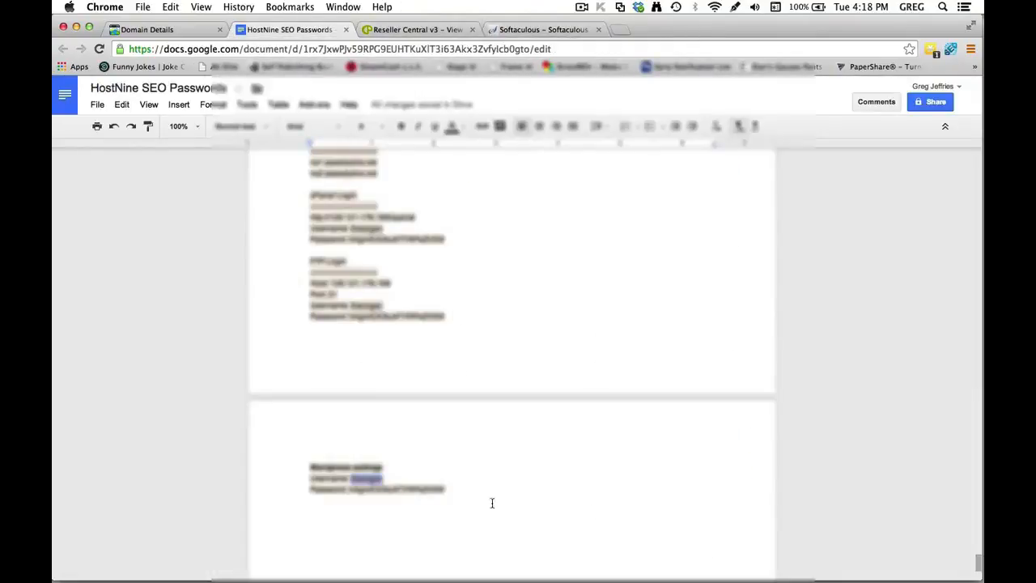
{"action": "left_click_drag", "start_coordinate": [446, 489], "coordinate": [350, 490]}
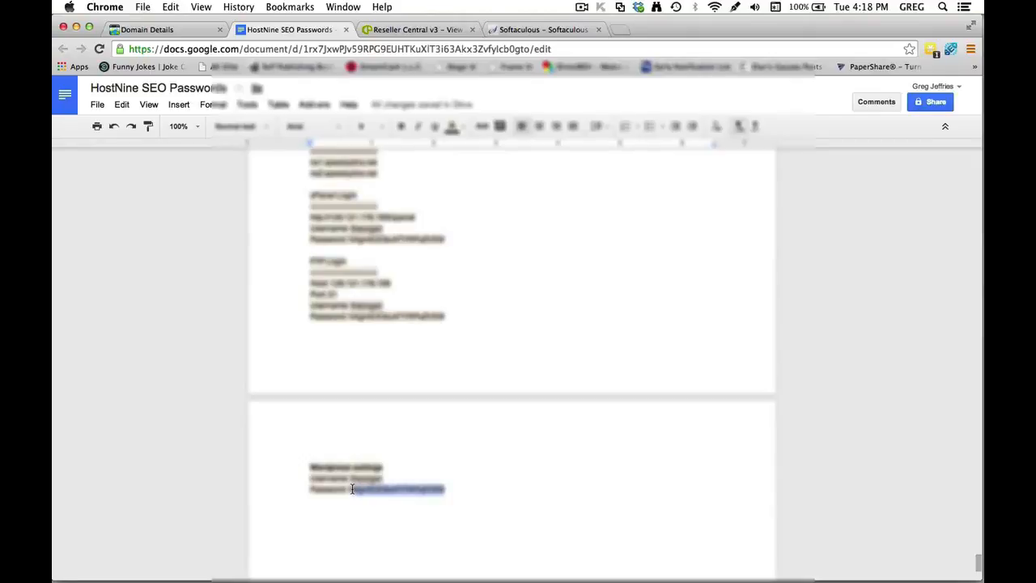
{"action": "left_click", "coordinate": [537, 27]}
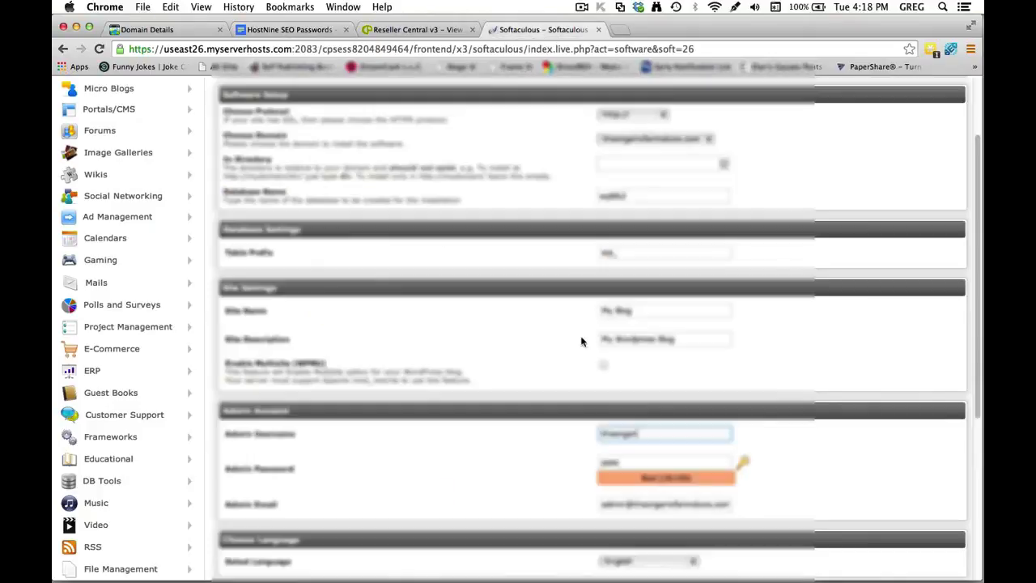
{"action": "double_click", "coordinate": [608, 460]}
{"action": "key", "text": "super+v"}
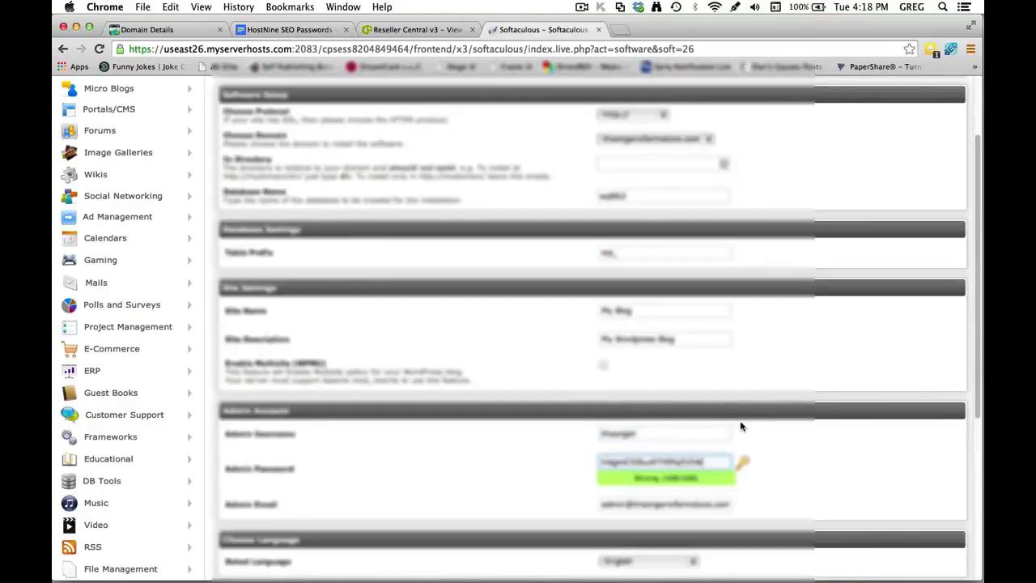
Change the admin e-mail prefix to 'support' and enable Limit Login Attempts.
{"action": "scroll", "coordinate": [740, 420], "scroll_direction": "down", "scroll_amount": 3}
{"action": "left_click_drag", "start_coordinate": [626, 428], "coordinate": [577, 430]}
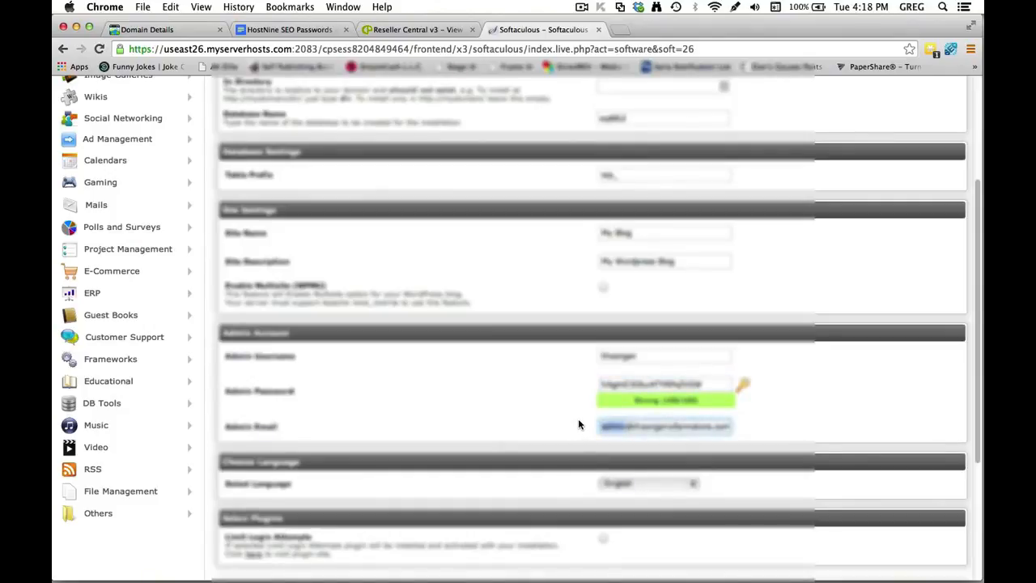
{"action": "type", "text": "support"}
{"action": "scroll", "coordinate": [777, 387], "scroll_direction": "down", "scroll_amount": 4}
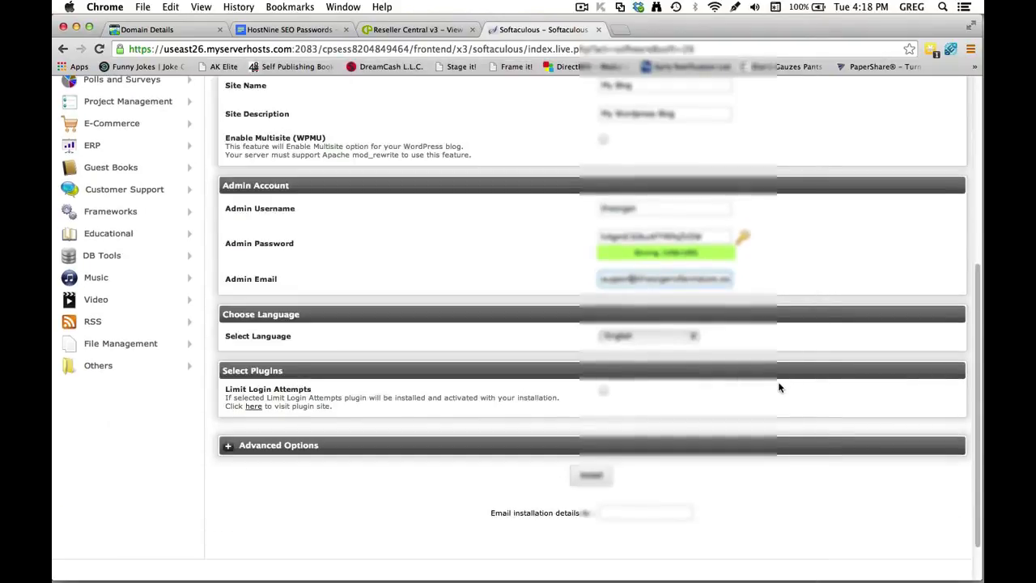
{"action": "left_click", "coordinate": [603, 392]}
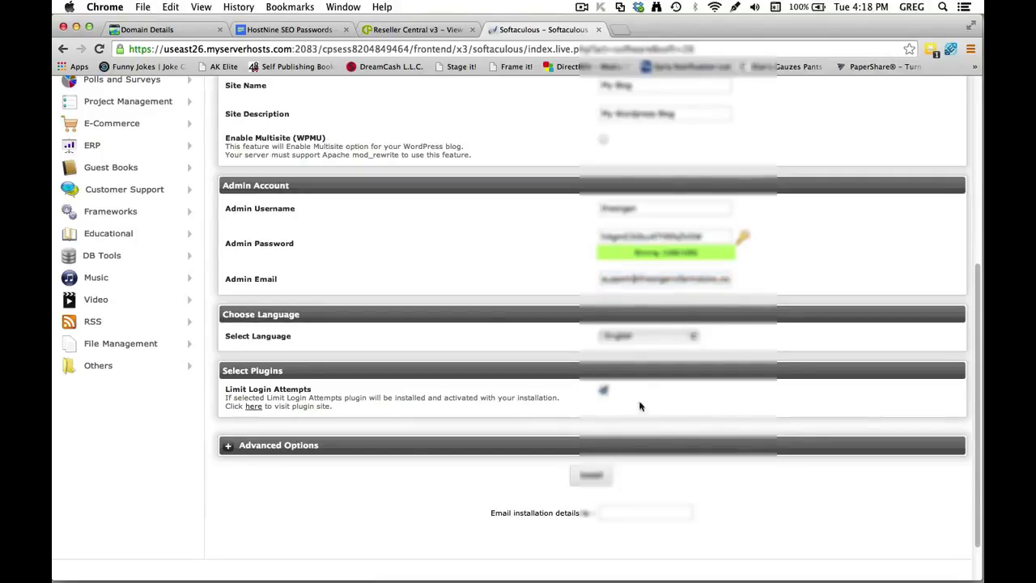
Enter an e-mail address to receive the installation details and install WordPress on theorganicfarmstore.com.
{"action": "left_click", "coordinate": [671, 513]}
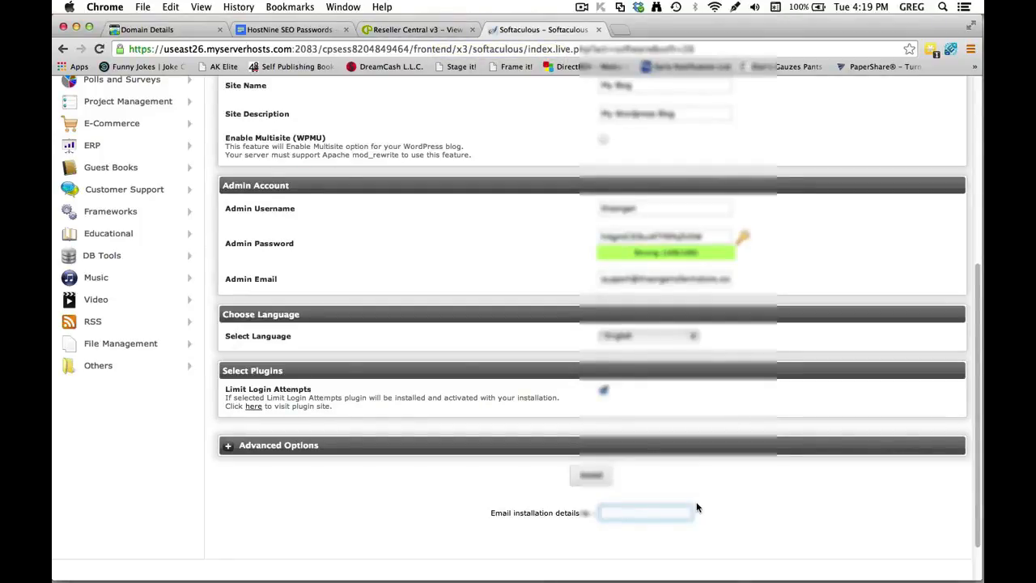
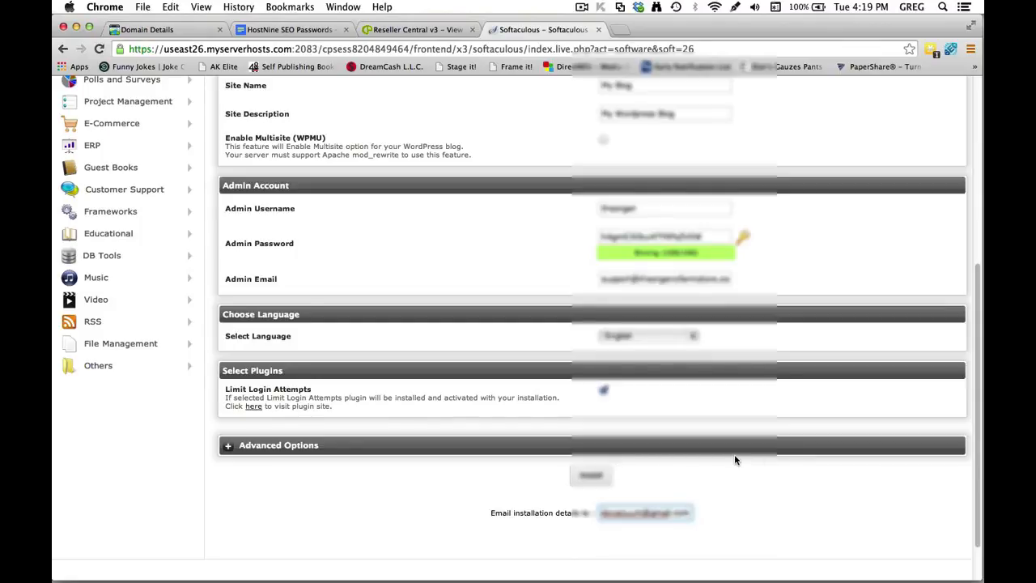
{"action": "scroll", "coordinate": [735, 460], "scroll_direction": "up", "scroll_amount": 5}
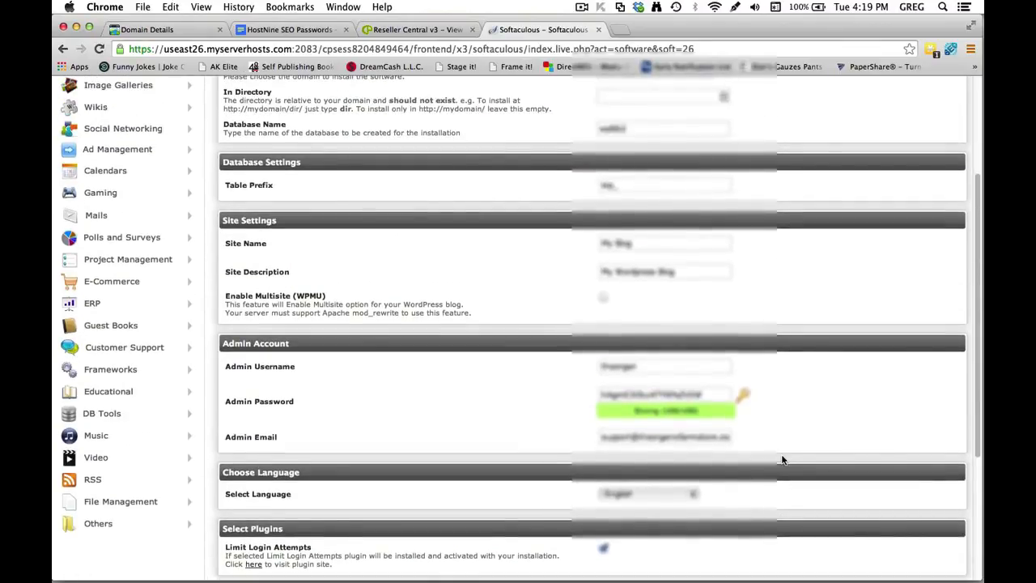
{"action": "scroll", "coordinate": [782, 460], "scroll_direction": "down", "scroll_amount": 7}
{"action": "left_click", "coordinate": [593, 425]}
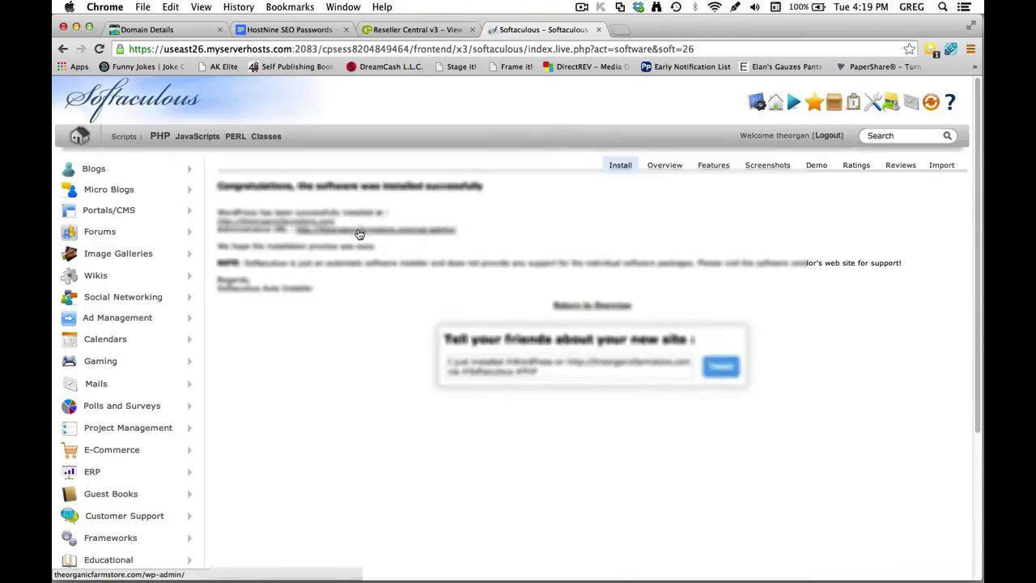
Paste the copied wp-admin URL into the passwords doc below the WordPress password, with a '///////////' separator line.
{"action": "right_click", "coordinate": [416, 232]}
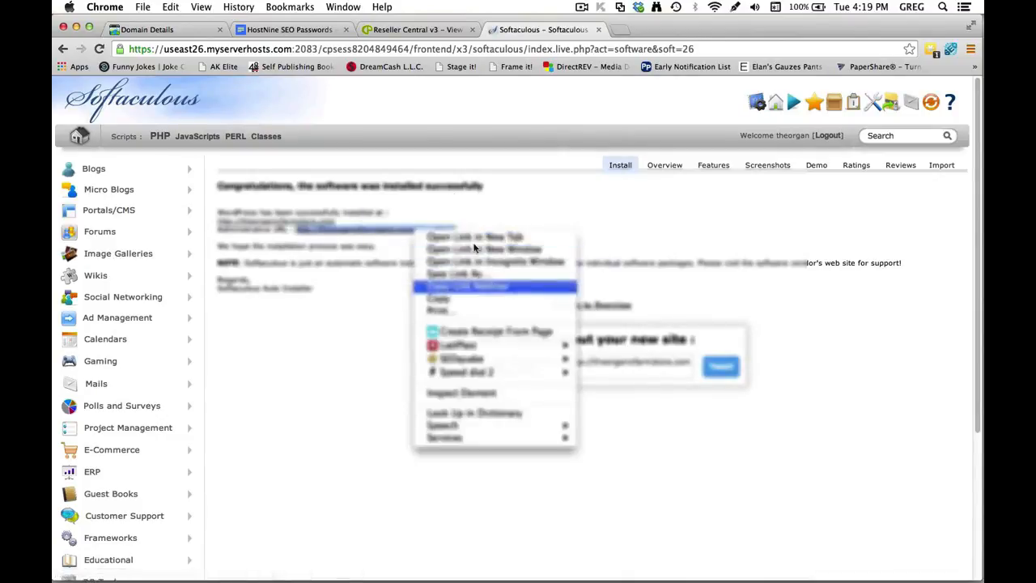
{"action": "left_click", "coordinate": [486, 286]}
{"action": "left_click", "coordinate": [290, 29]}
{"action": "left_click", "coordinate": [498, 491]}
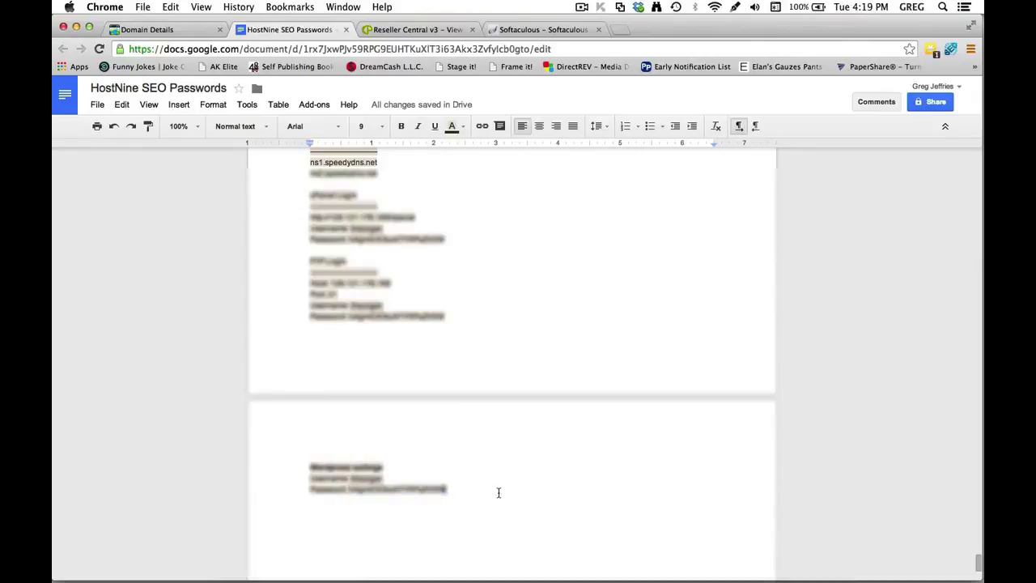
{"action": "key", "text": "Return"}
{"action": "key", "text": "super+v"}
{"action": "key", "text": "Return"}
{"action": "key", "text": "Return"}
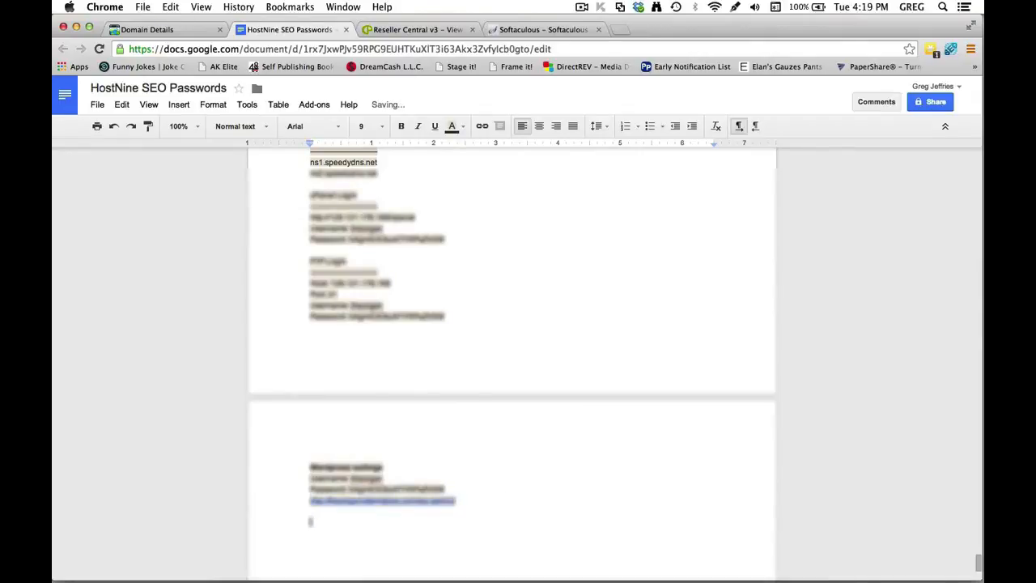
{"action": "type", "text": "///////////"}
{"action": "key", "text": "Return"}
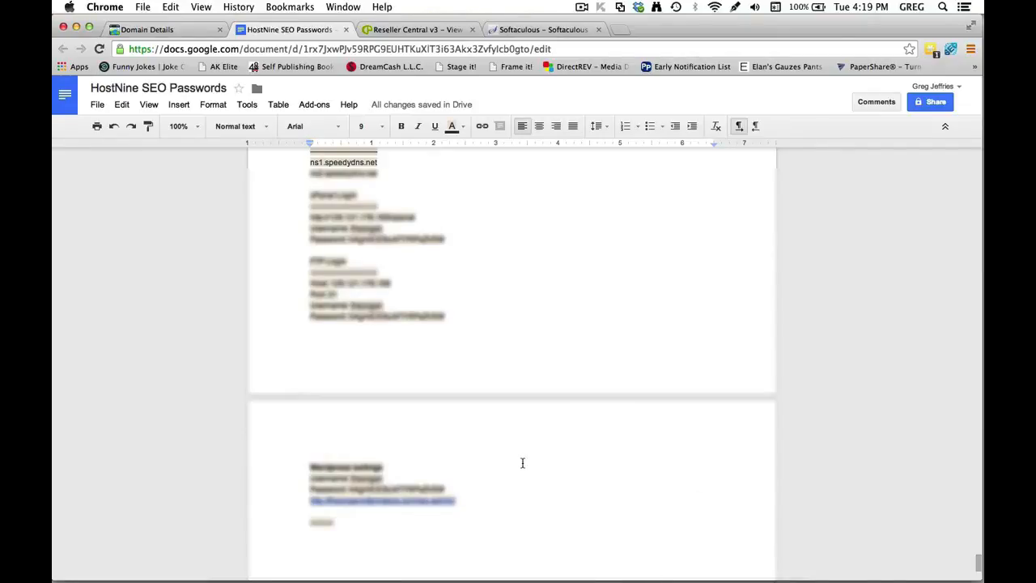
Open the wp-admin login link from the success page in a new tab.
{"action": "left_click", "coordinate": [502, 29]}
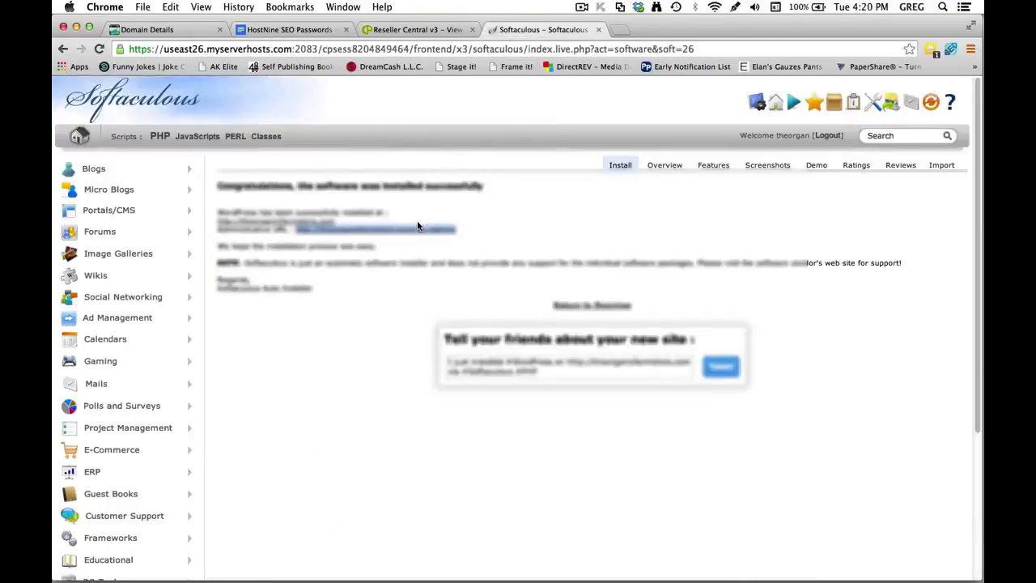
{"action": "right_click", "coordinate": [417, 232]}
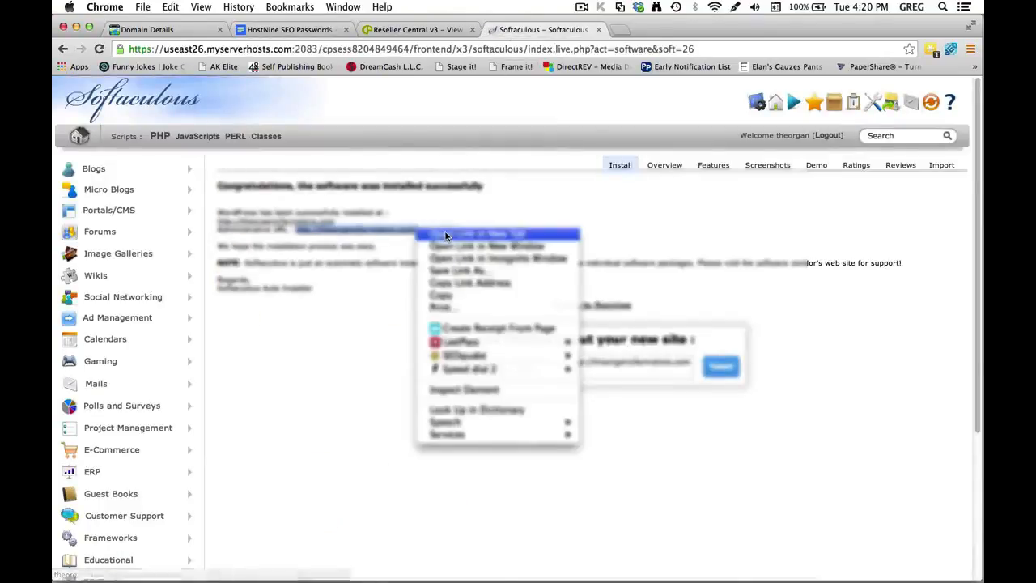
{"action": "left_click", "coordinate": [599, 239]}
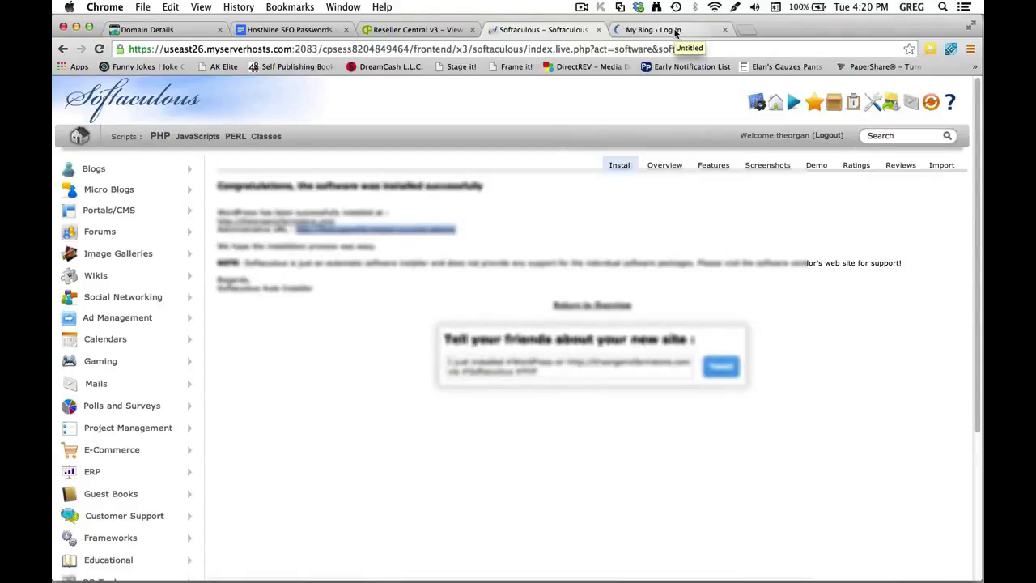
Switch to the new 'My Blog › Log In' tab to view the WordPress login form.
{"action": "left_click", "coordinate": [677, 30]}
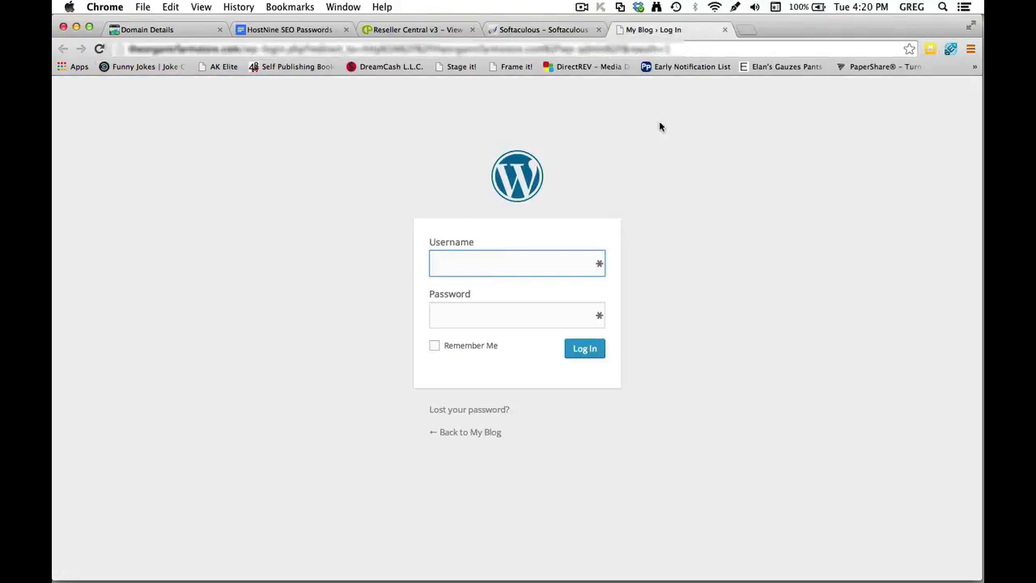